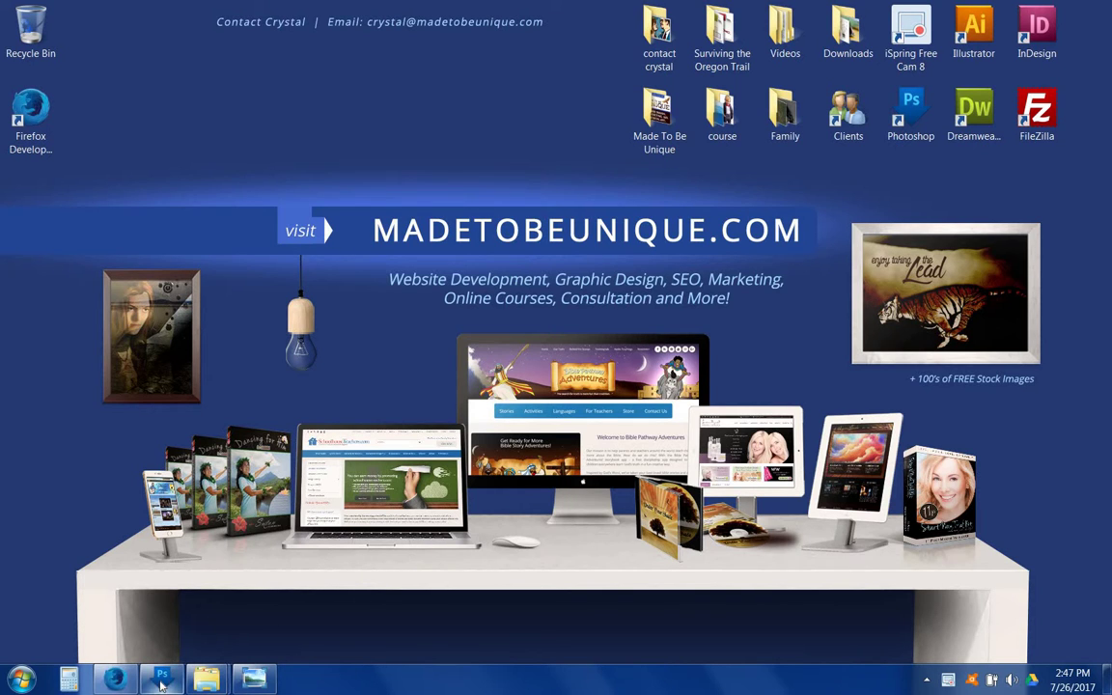
Step: Switch to madetobeunique desktop ad.psd in Photoshop and select the shadow shape beside the CD on the desk
{"action": "mouse_move", "coordinate": [163, 684]}
{"action": "left_click", "coordinate": [150, 558]}
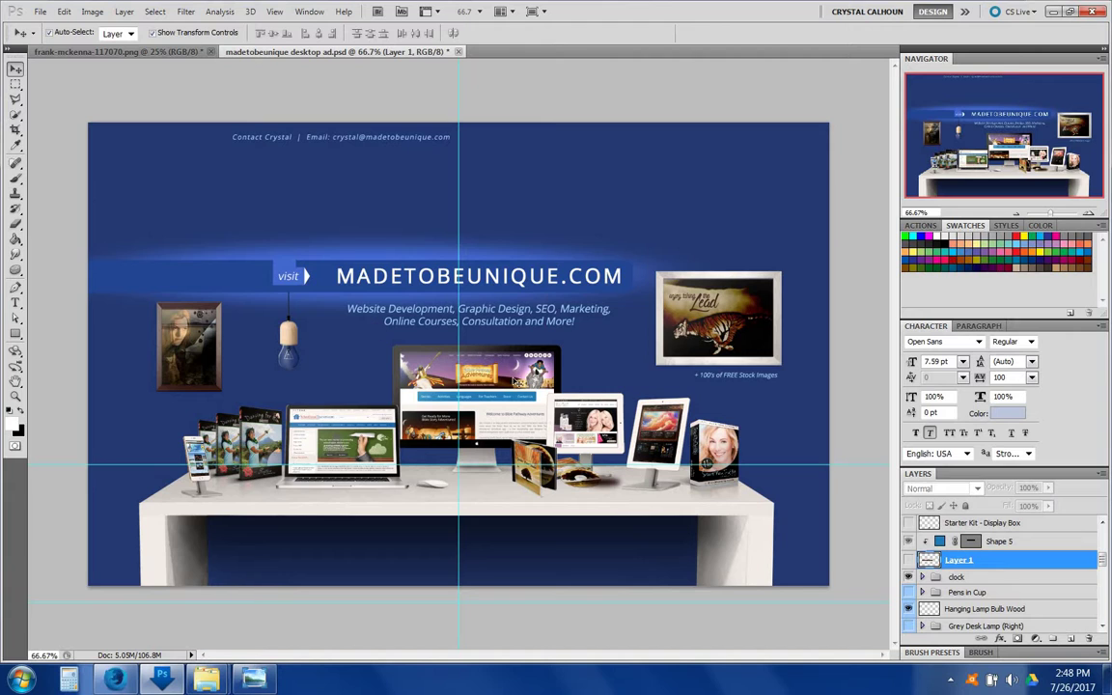
{"action": "left_click", "coordinate": [584, 448]}
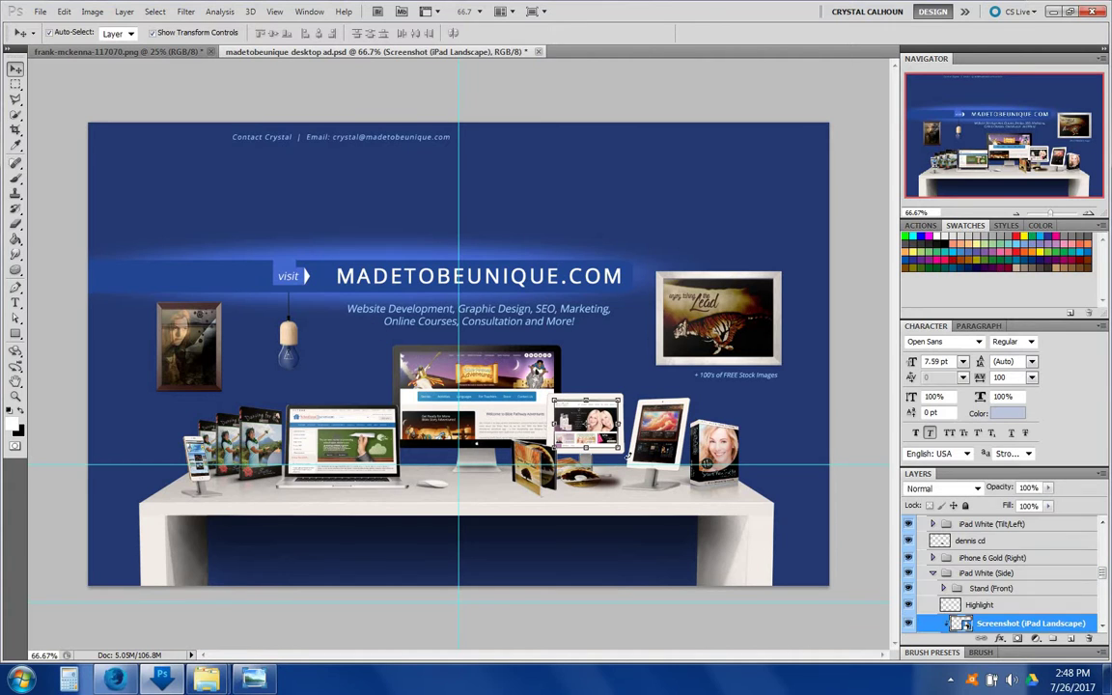
{"action": "left_click", "coordinate": [582, 488]}
Step: Enlarge the Layers panel so that it shows more of the layer stack
{"action": "scroll", "coordinate": [1012, 576], "scroll_direction": "down", "scroll_amount": 1}
{"action": "scroll", "coordinate": [1012, 578], "scroll_direction": "up", "scroll_amount": 5}
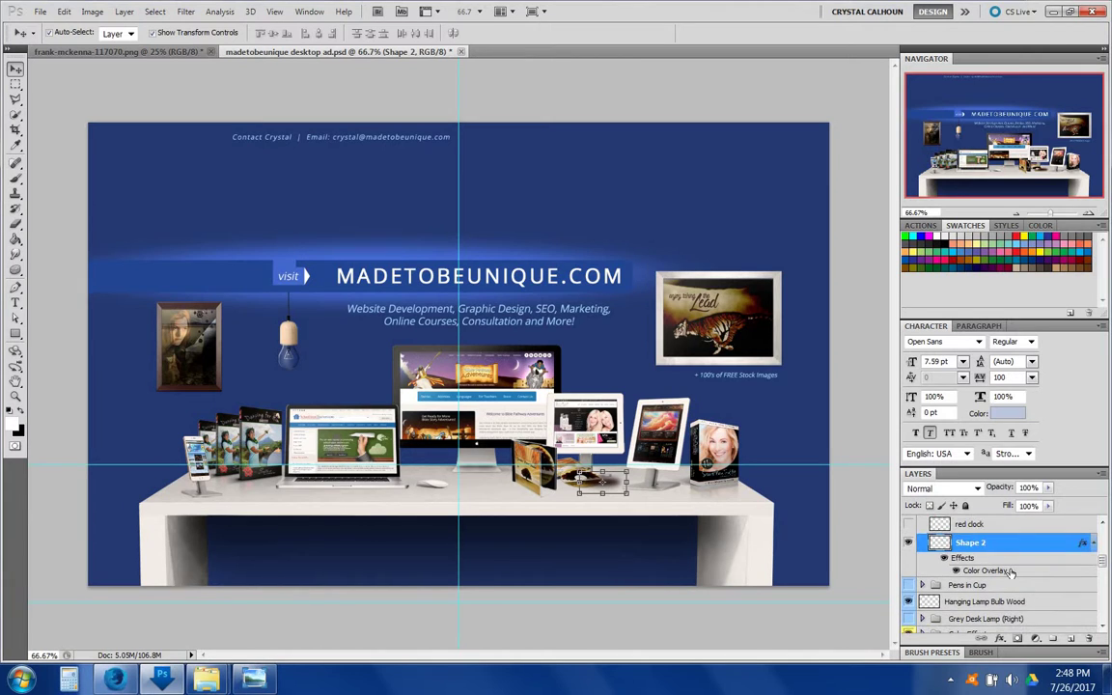
{"action": "scroll", "coordinate": [1001, 562], "scroll_direction": "up", "scroll_amount": 3}
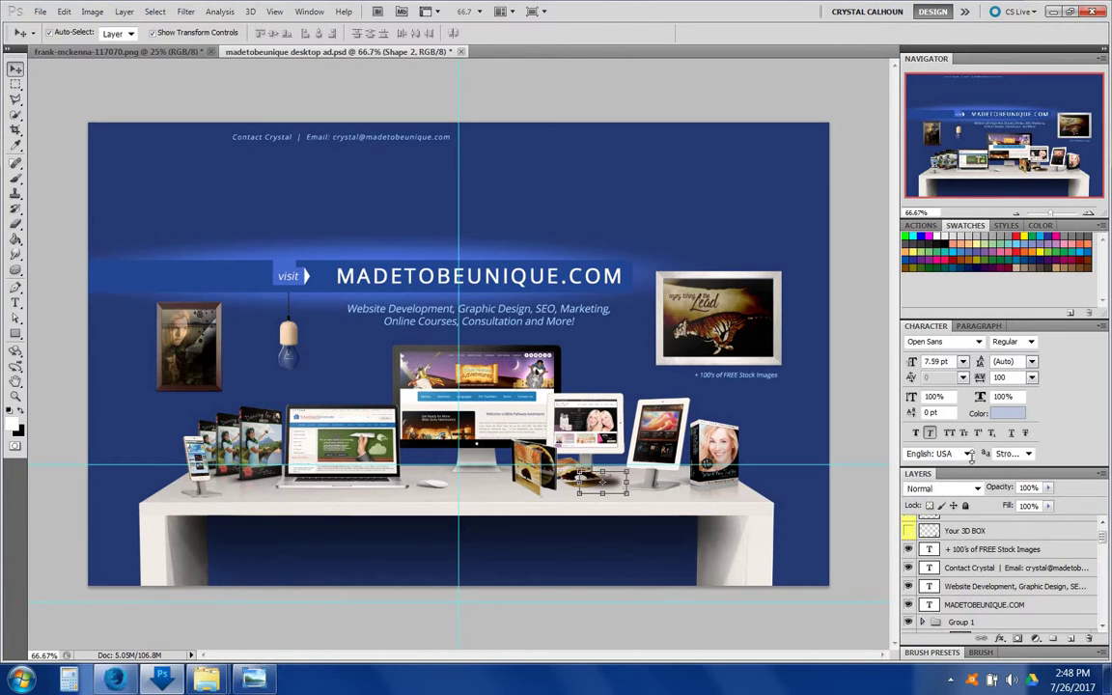
{"action": "left_click_drag", "start_coordinate": [973, 456], "coordinate": [972, 401]}
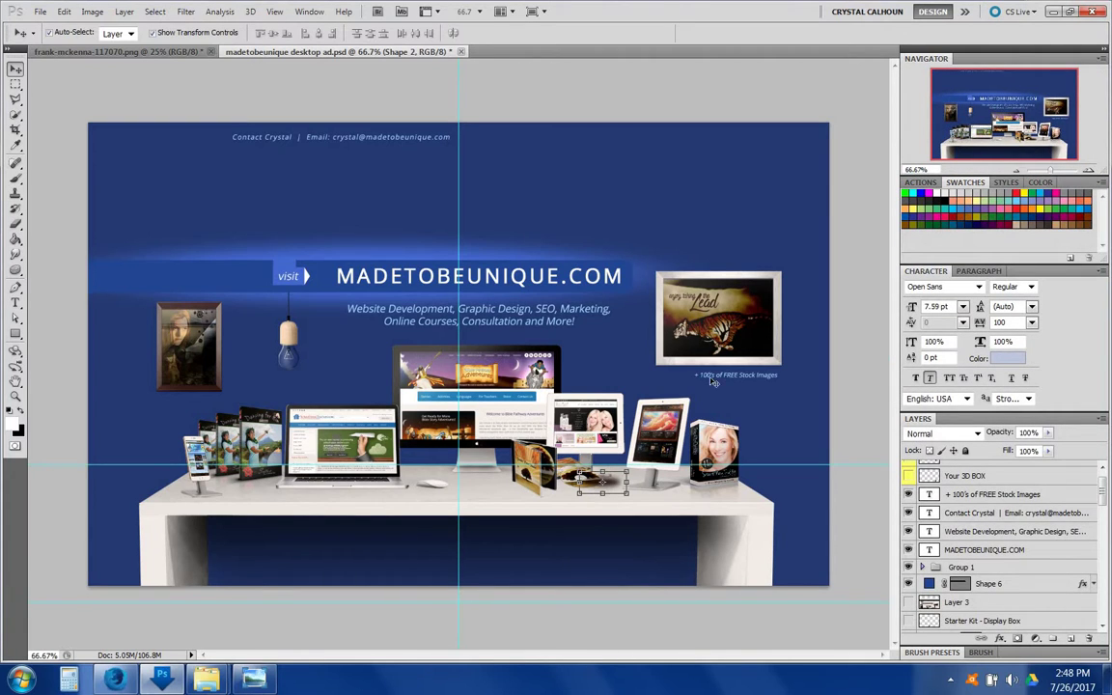
Step: Find the tiger poster's group, Poster Wood (Landscape in Wall), and select the Highlight layer inside it
{"action": "left_click", "coordinate": [681, 343]}
{"action": "scroll", "coordinate": [912, 531], "scroll_direction": "down", "scroll_amount": 1}
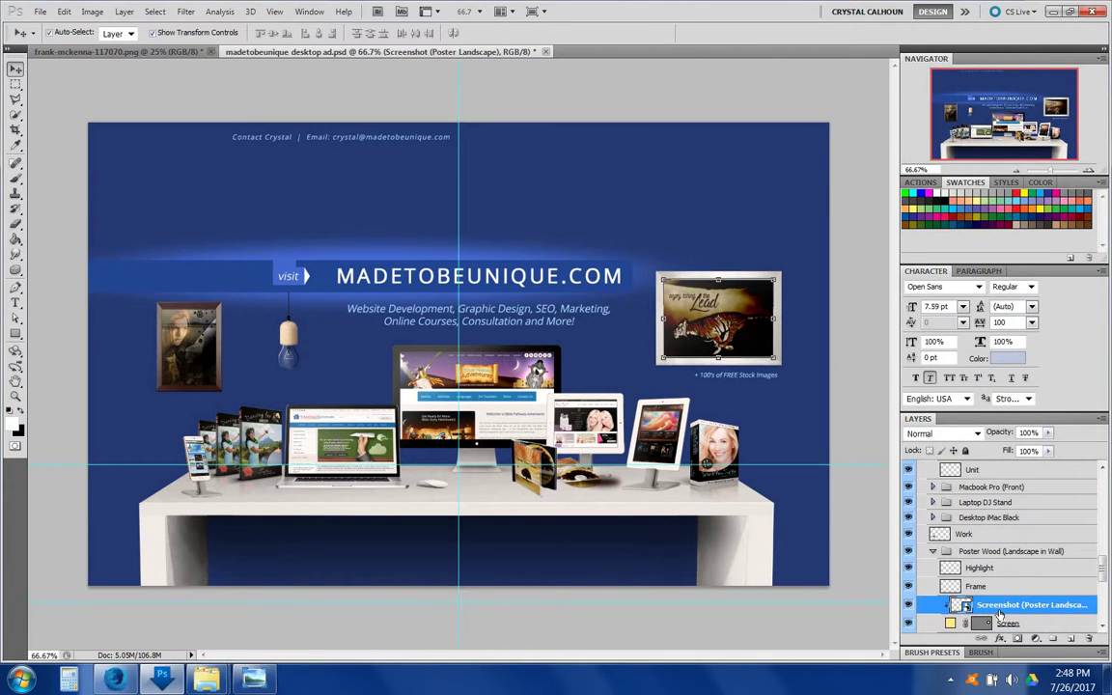
{"action": "left_click", "coordinate": [968, 554]}
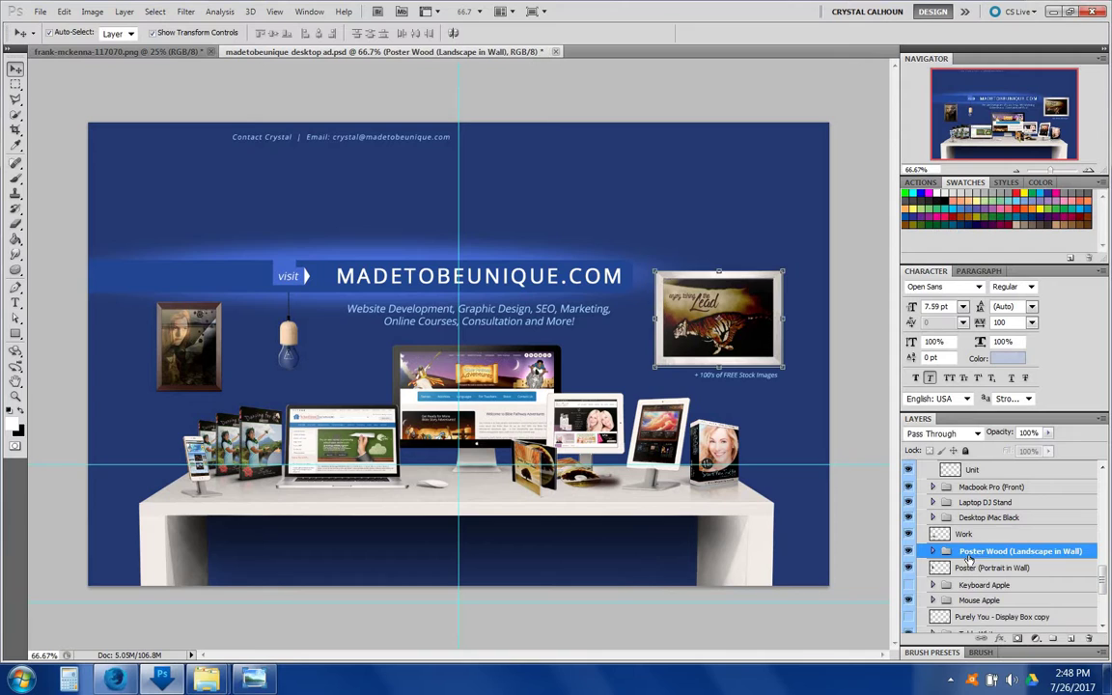
{"action": "left_click", "coordinate": [933, 551]}
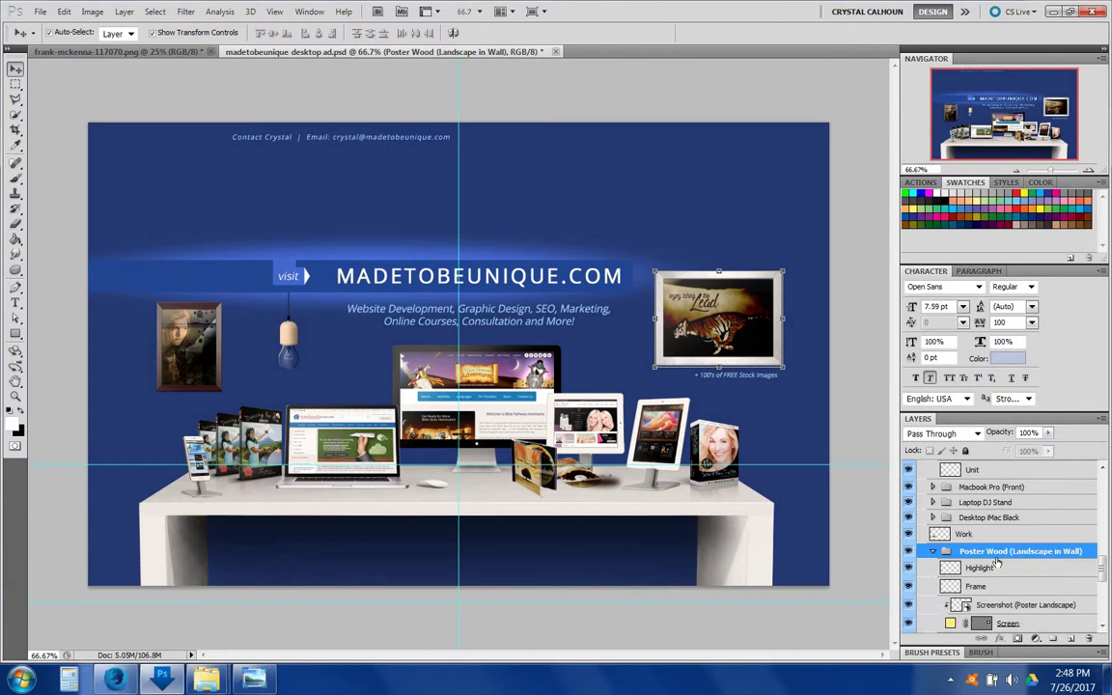
{"action": "scroll", "coordinate": [954, 562], "scroll_direction": "down", "scroll_amount": 1}
{"action": "left_click", "coordinate": [983, 551]}
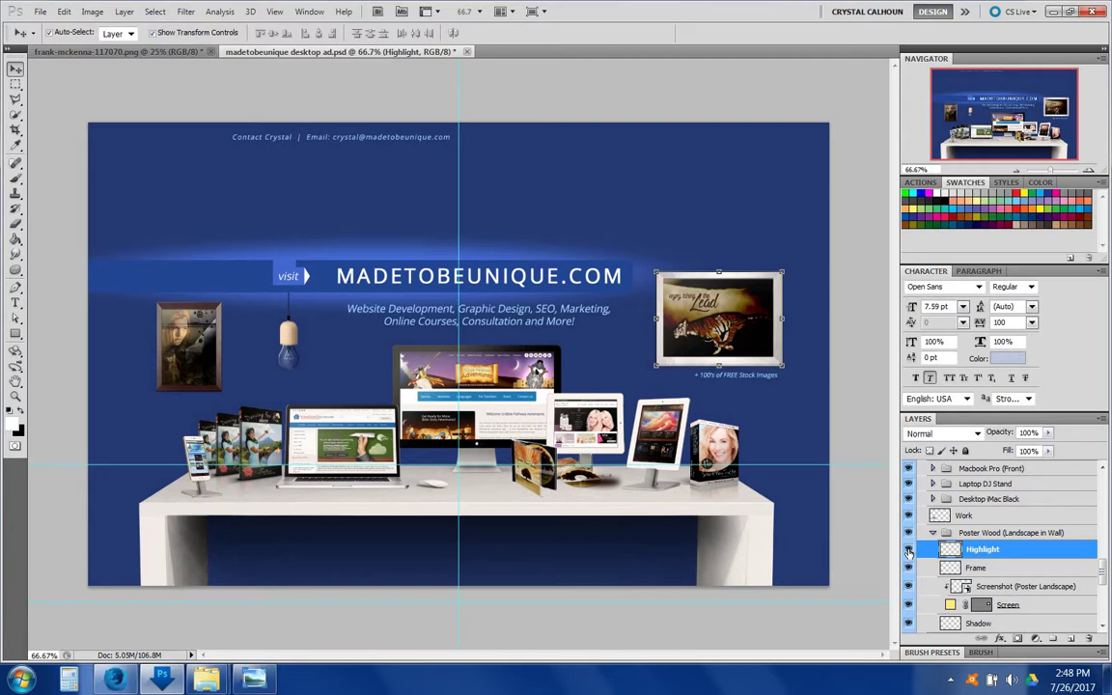
Step: Toggle the poster's Highlight layer off and on to compare its effect, leaving it visible, and collapse the poster group
{"action": "left_click", "coordinate": [908, 553]}
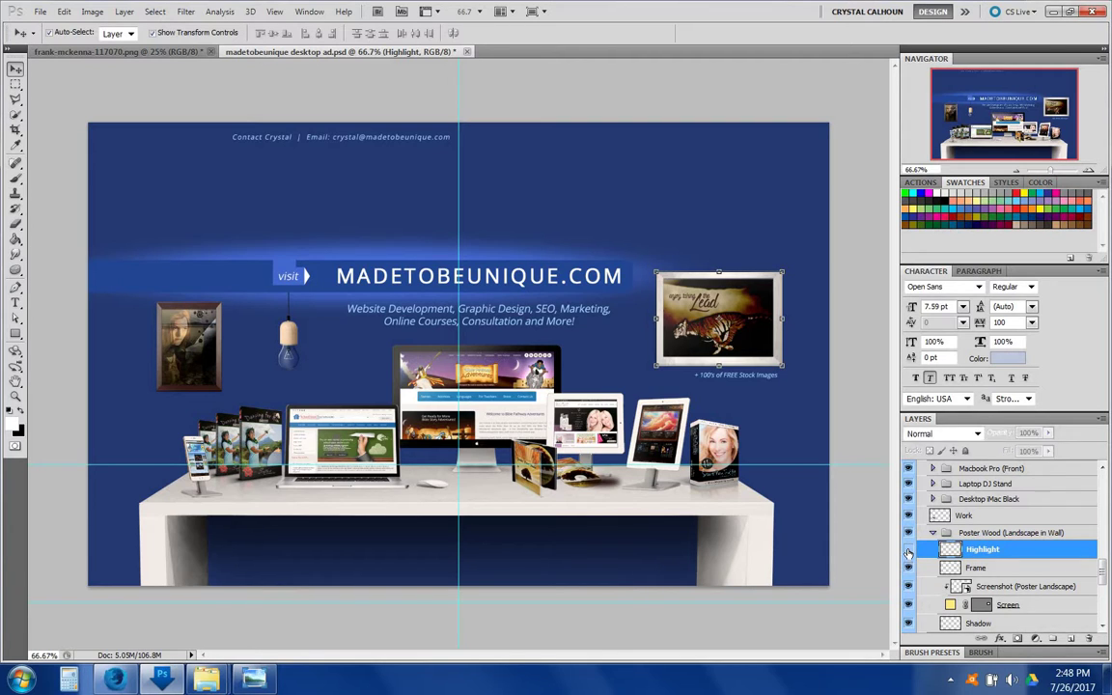
{"action": "left_click", "coordinate": [909, 553]}
{"action": "left_click", "coordinate": [908, 551]}
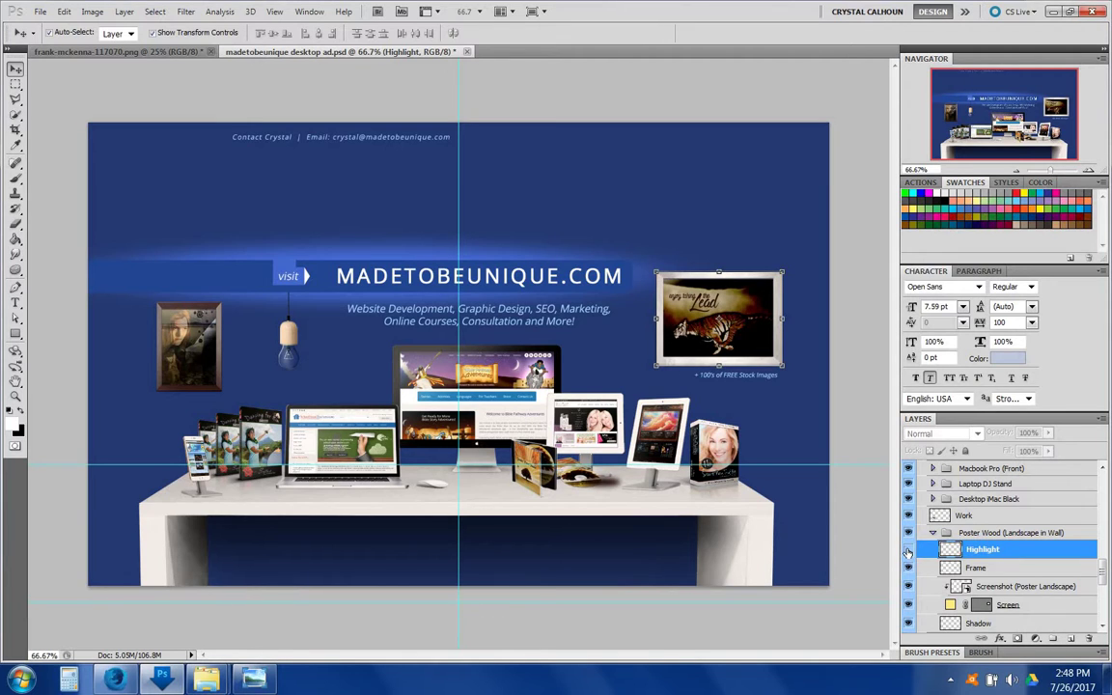
{"action": "left_click", "coordinate": [908, 551]}
{"action": "left_click", "coordinate": [909, 552]}
{"action": "left_click", "coordinate": [908, 551]}
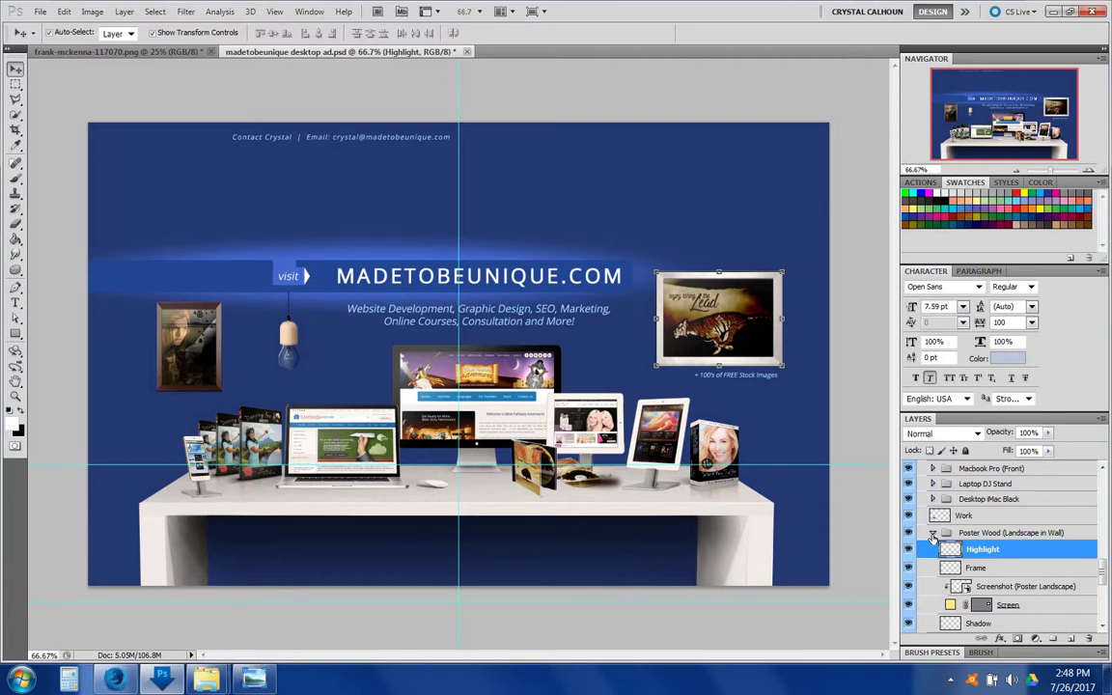
{"action": "left_click", "coordinate": [932, 534]}
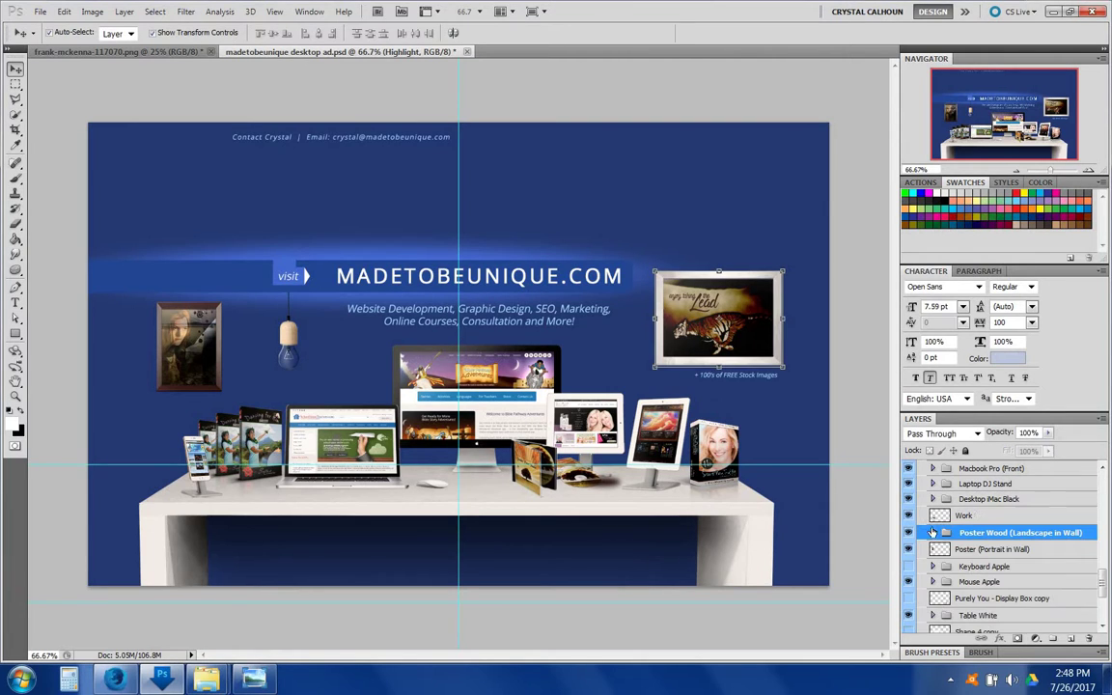
Step: Open the smart object behind the tilted iPad's screenshot, examine its layers, and return to the desktop ad document
{"action": "left_click", "coordinate": [650, 442]}
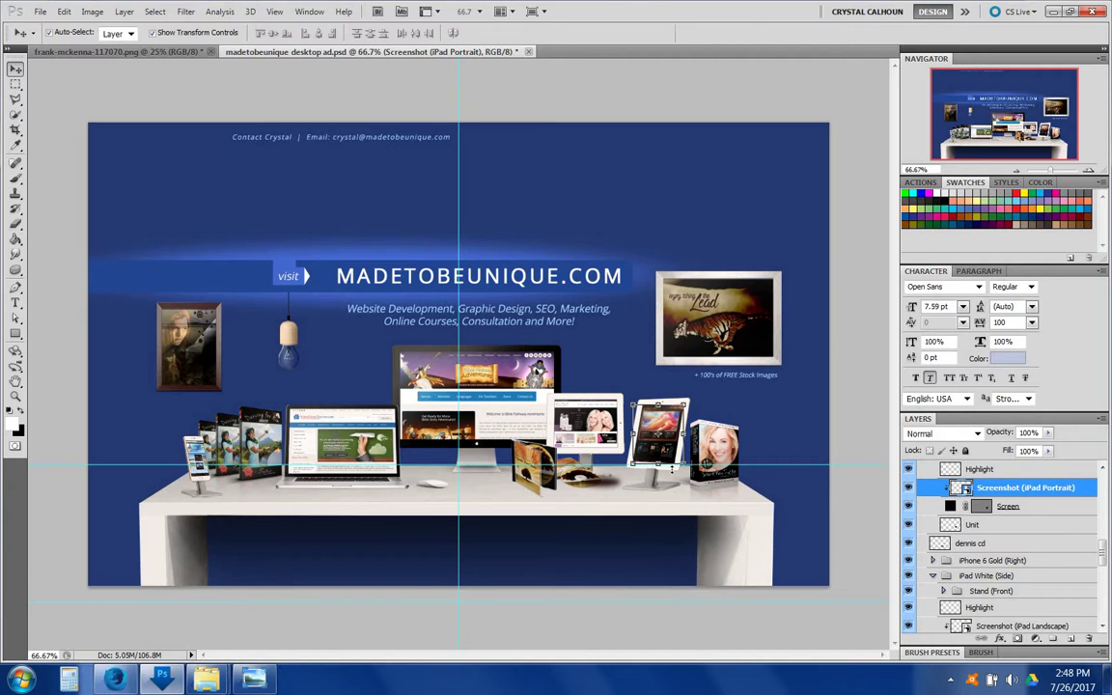
{"action": "double_click", "coordinate": [967, 490]}
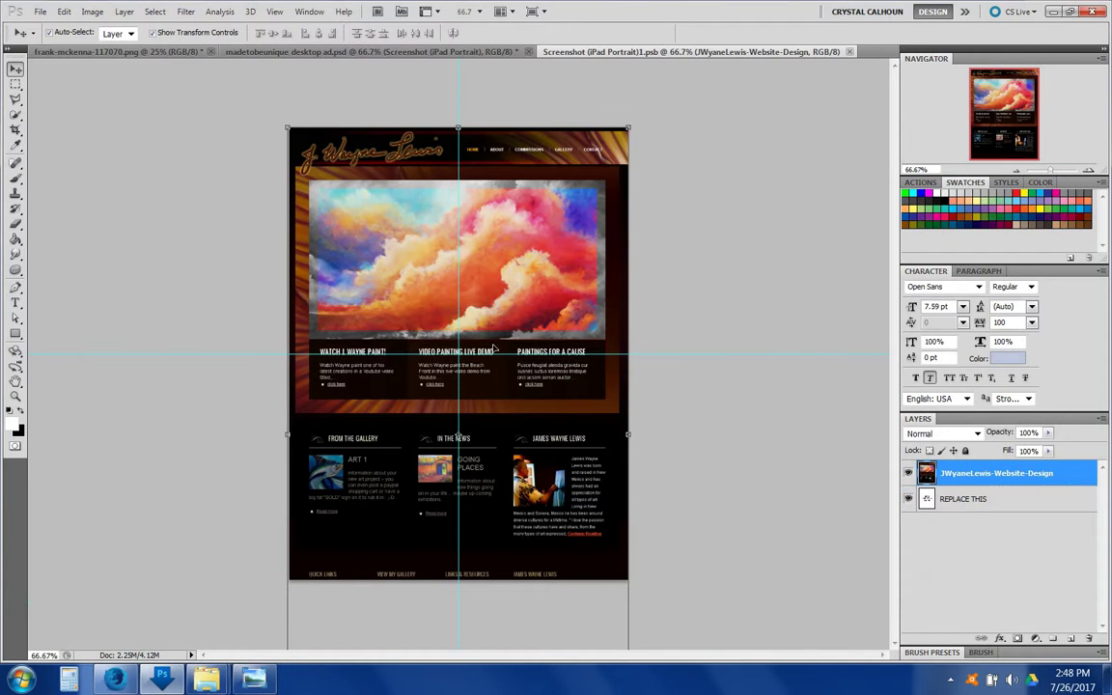
{"action": "left_click", "coordinate": [464, 53]}
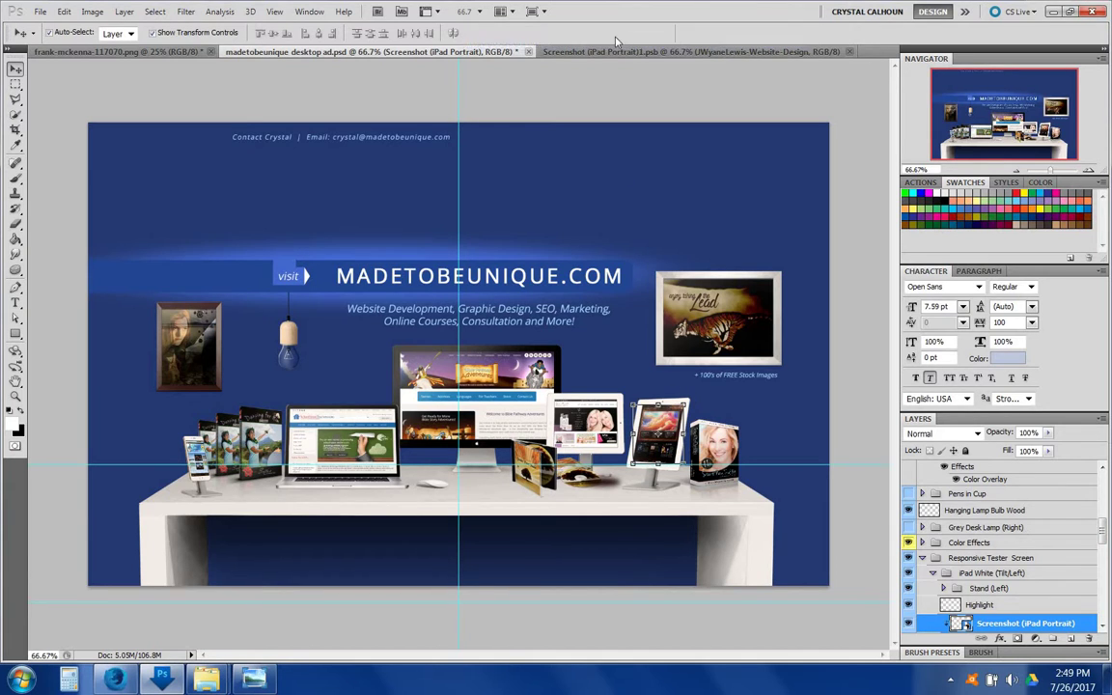
{"action": "left_click", "coordinate": [565, 51]}
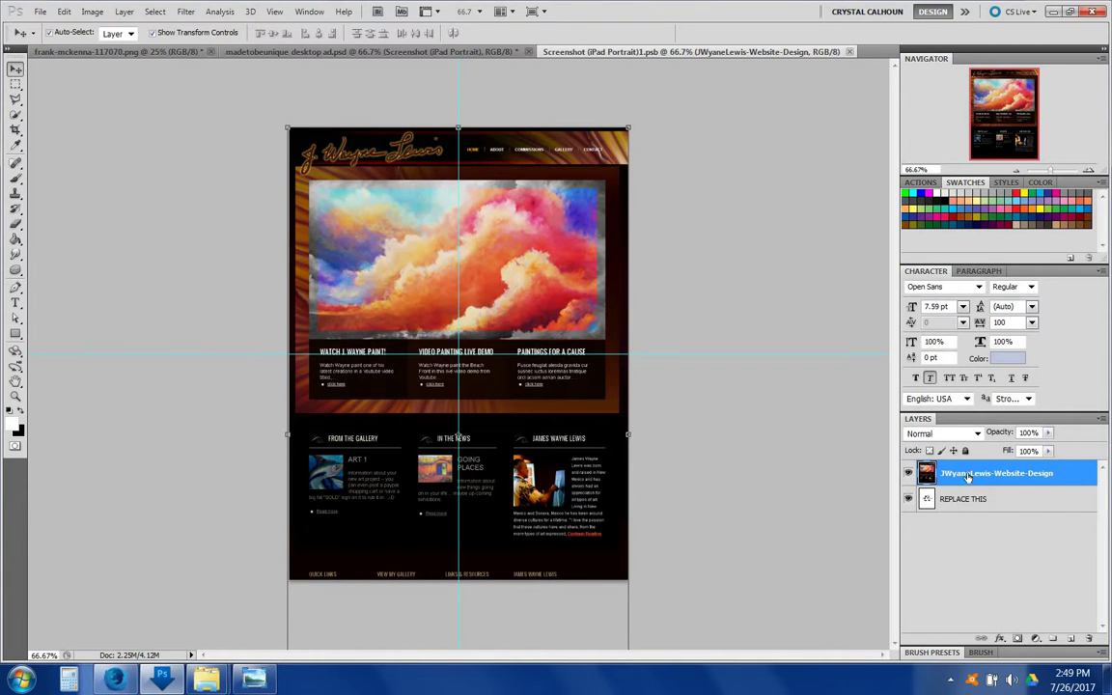
{"action": "left_click", "coordinate": [384, 51]}
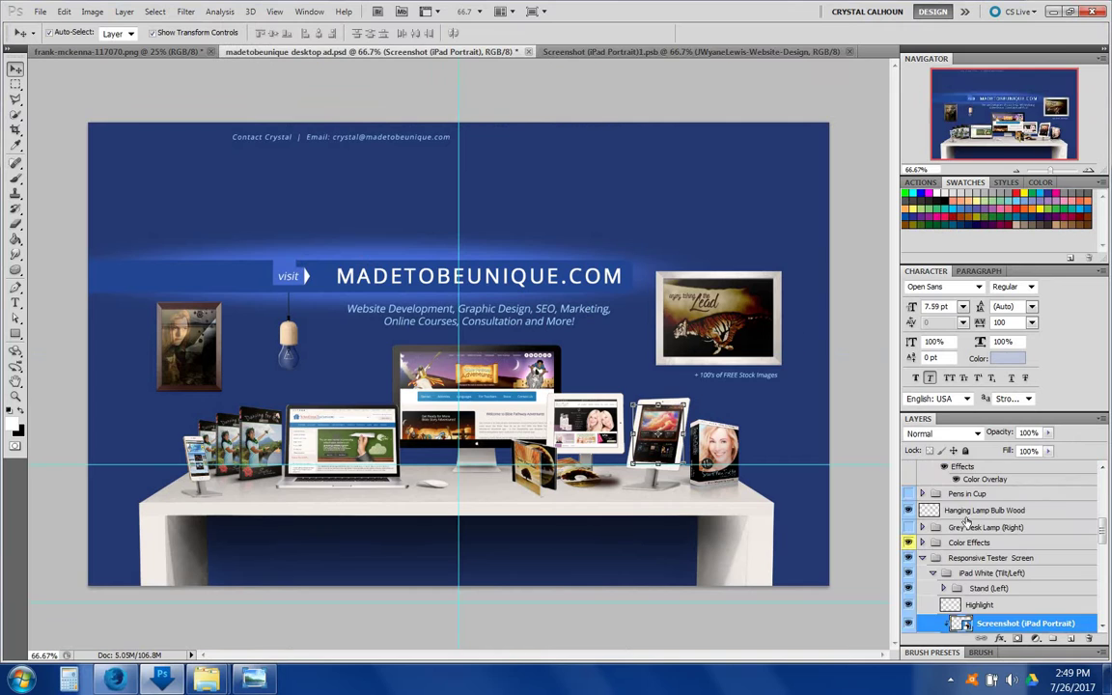
Step: Collapse the Responsive Tester Screen and clock groups in the layer stack
{"action": "left_click", "coordinate": [927, 559]}
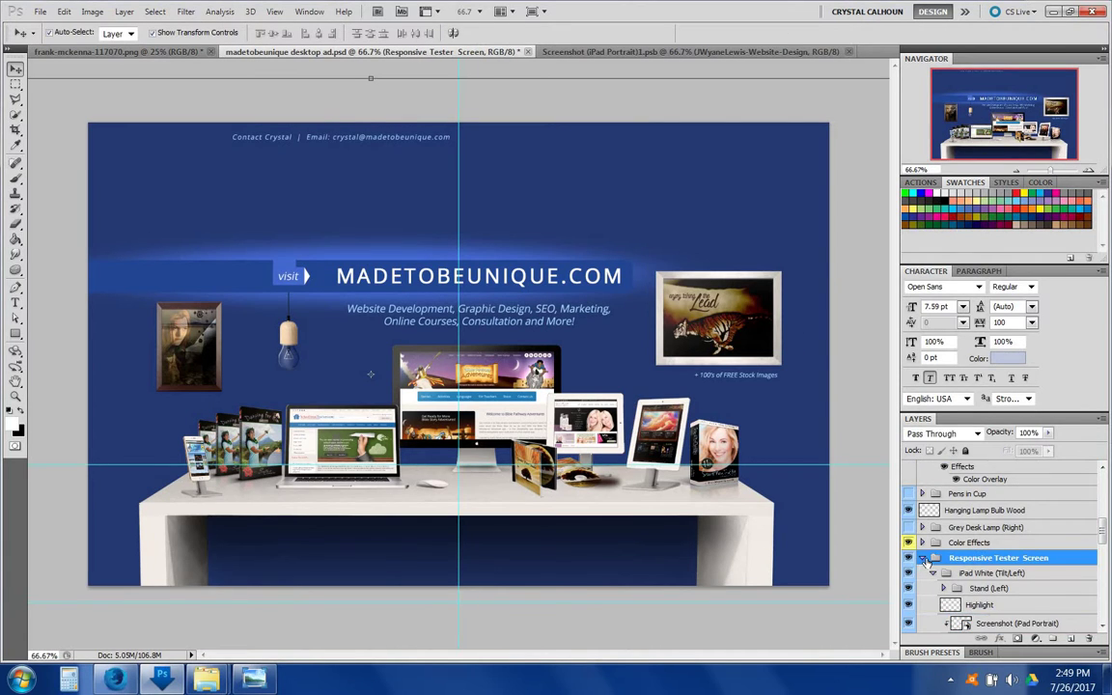
{"action": "left_click", "coordinate": [922, 561]}
{"action": "scroll", "coordinate": [922, 563], "scroll_direction": "up", "scroll_amount": 3}
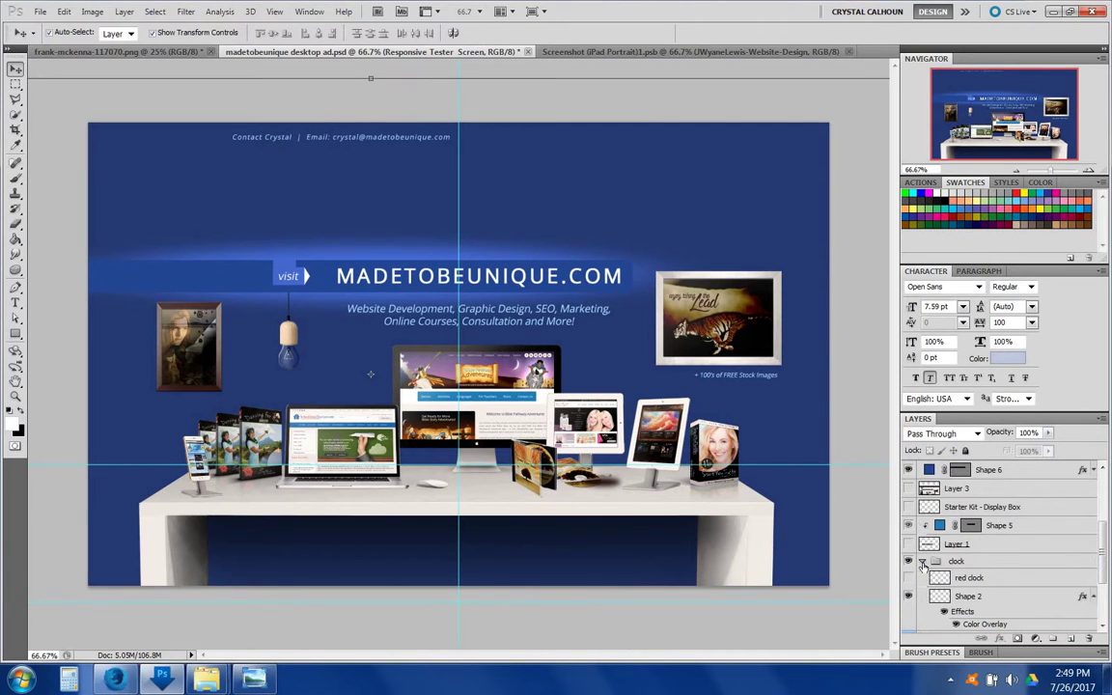
{"action": "left_click", "coordinate": [922, 561]}
Step: Look through the upper layers of the stack and check which canvas element Group 1 contains
{"action": "scroll", "coordinate": [1096, 514], "scroll_direction": "up", "scroll_amount": 2}
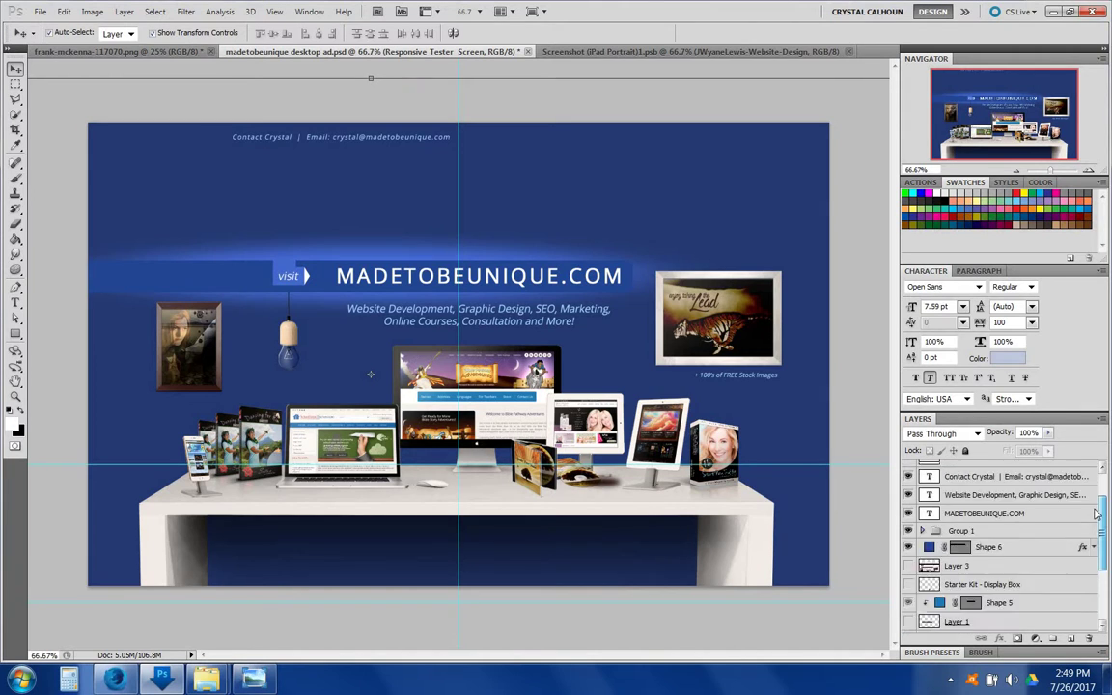
{"action": "scroll", "coordinate": [1097, 514], "scroll_direction": "up", "scroll_amount": 2}
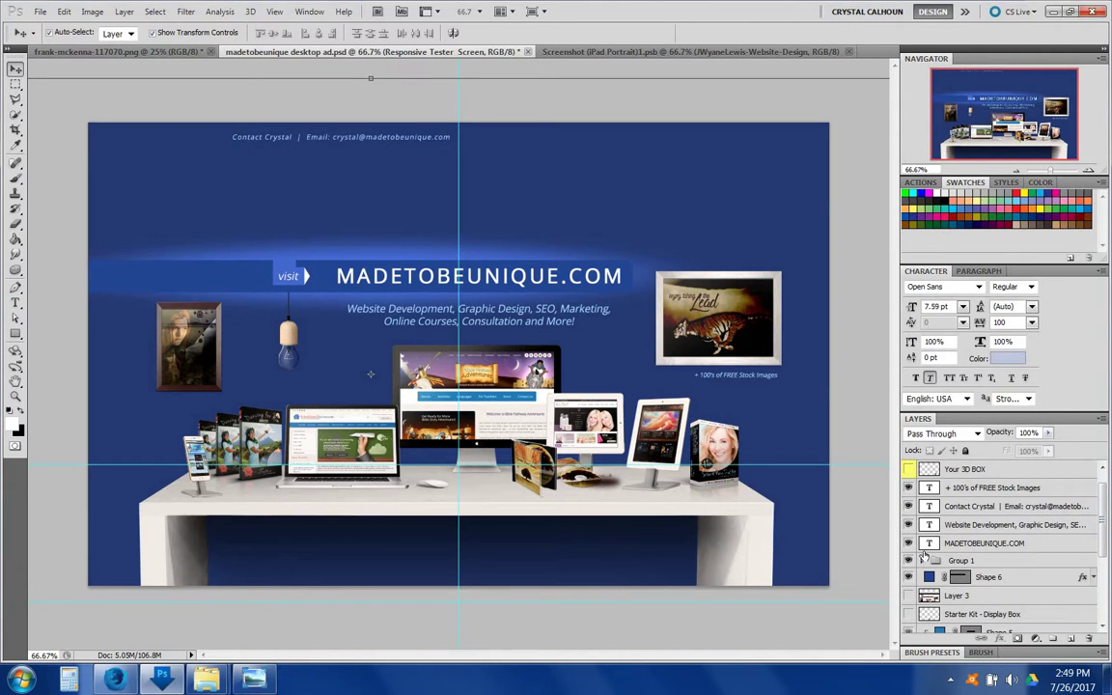
{"action": "scroll", "coordinate": [990, 543], "scroll_direction": "down", "scroll_amount": 5}
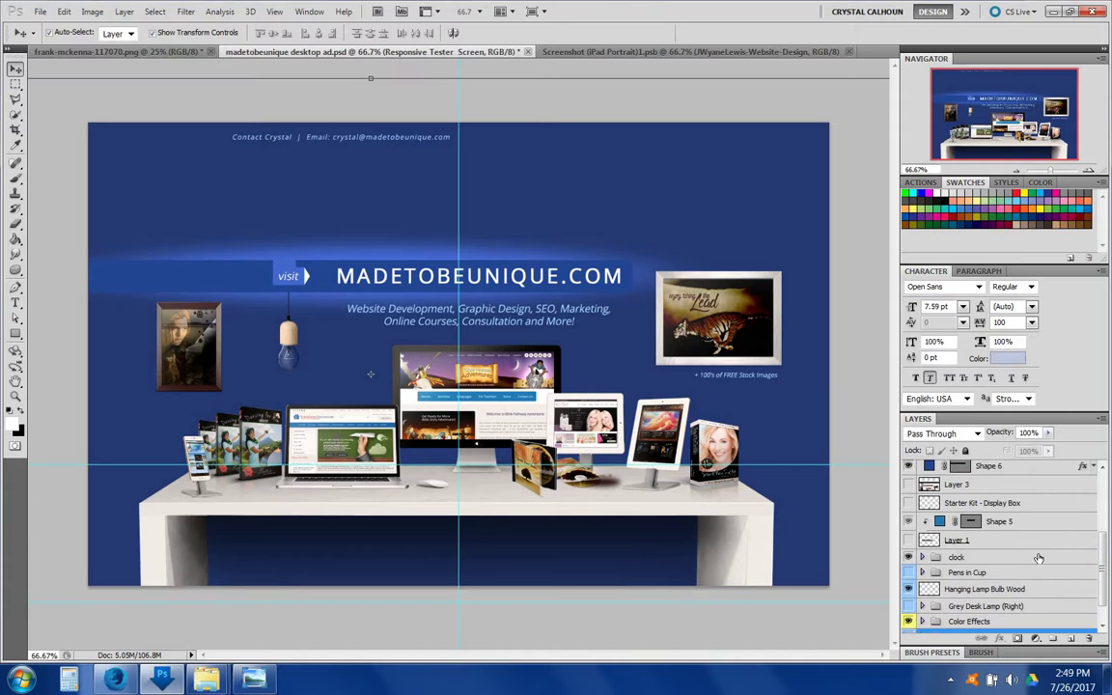
{"action": "scroll", "coordinate": [1030, 561], "scroll_direction": "up", "scroll_amount": 2}
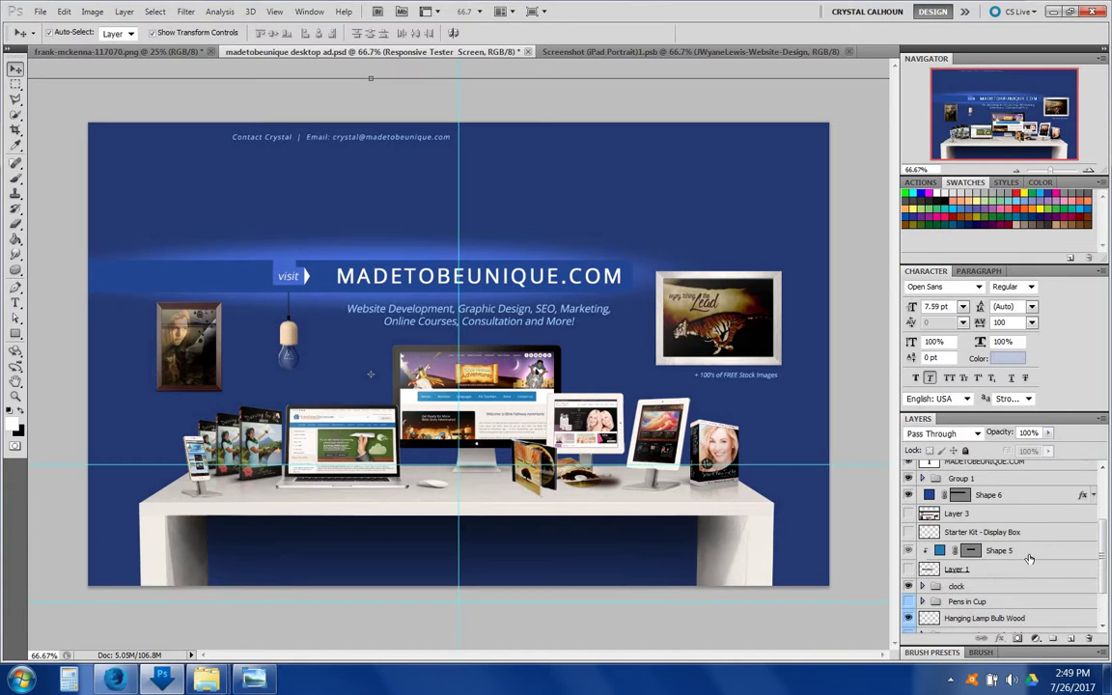
{"action": "left_click_drag", "start_coordinate": [1103, 560], "coordinate": [1106, 471]}
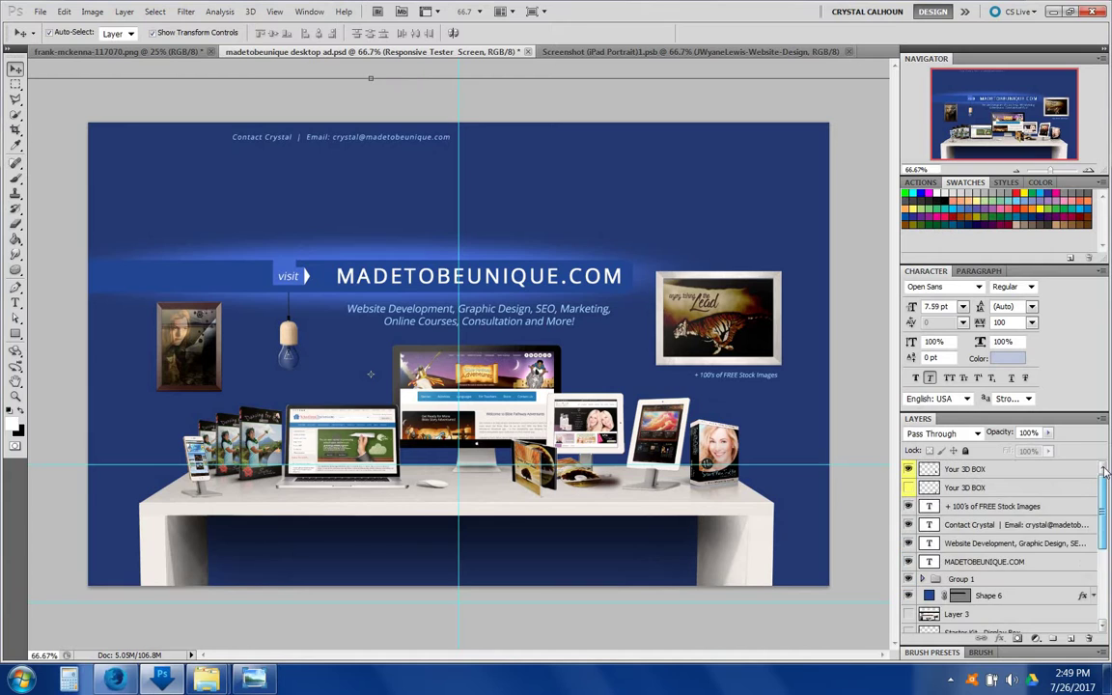
{"action": "scroll", "coordinate": [1011, 526], "scroll_direction": "down", "scroll_amount": 2}
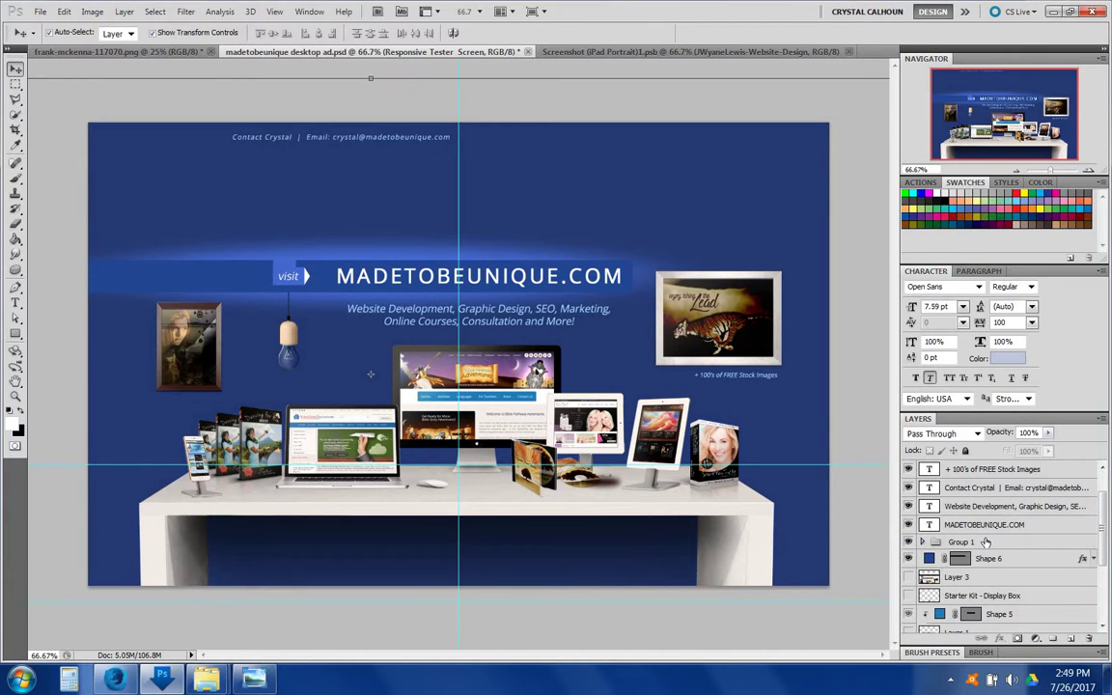
{"action": "left_click", "coordinate": [983, 542]}
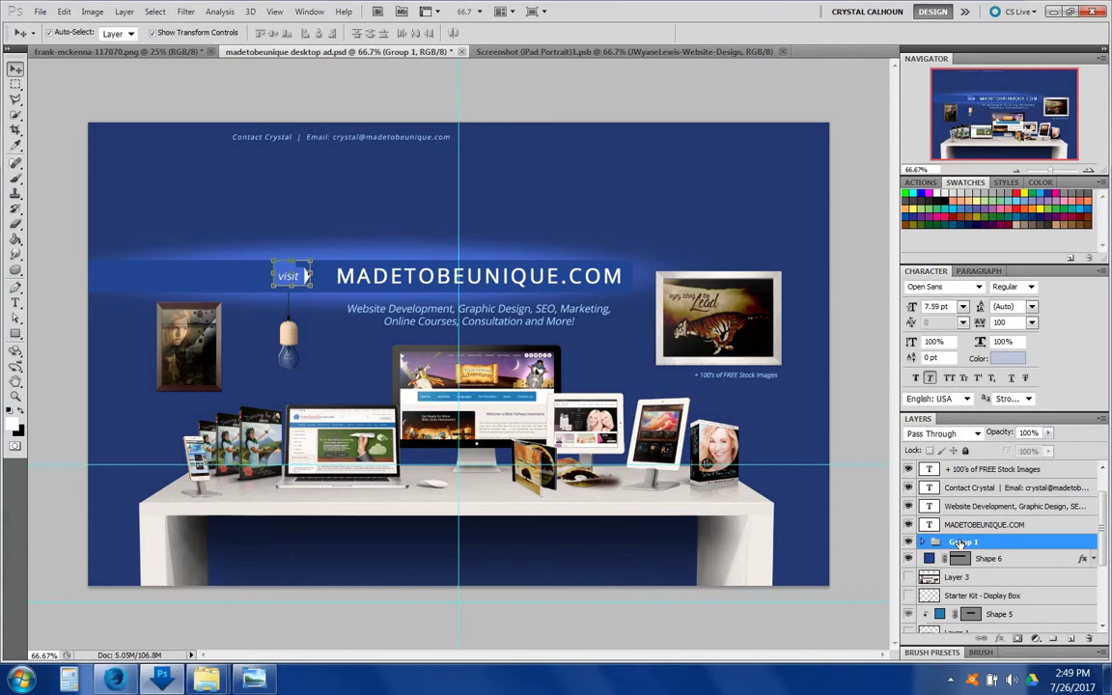
{"action": "left_click", "coordinate": [856, 432]}
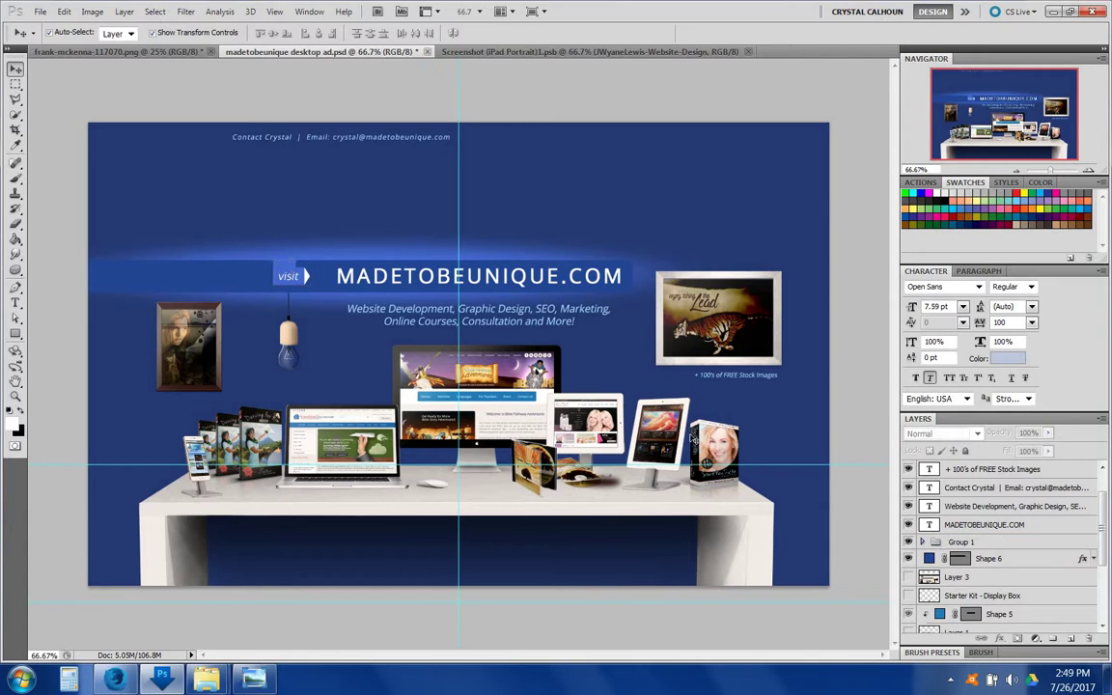
Step: Select the Shape 2 shadow beside the CD, collapse its effects list, and toggle its visibility off and on
{"action": "left_click", "coordinate": [607, 491]}
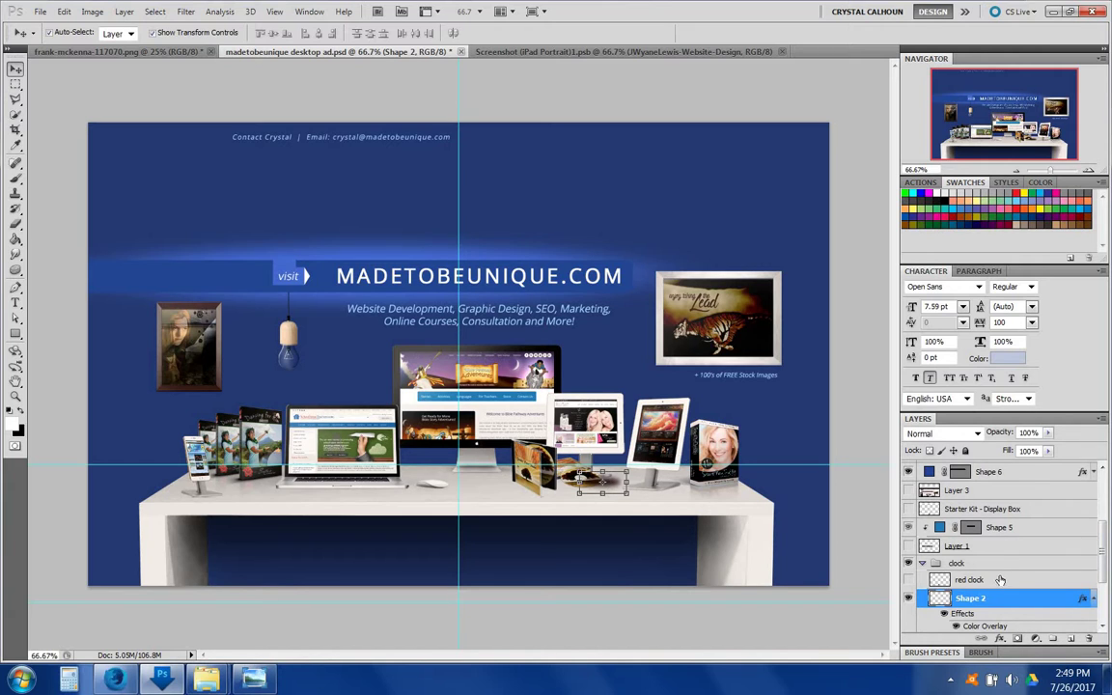
{"action": "scroll", "coordinate": [1081, 599], "scroll_direction": "down", "scroll_amount": 1}
{"action": "left_click", "coordinate": [1094, 580]}
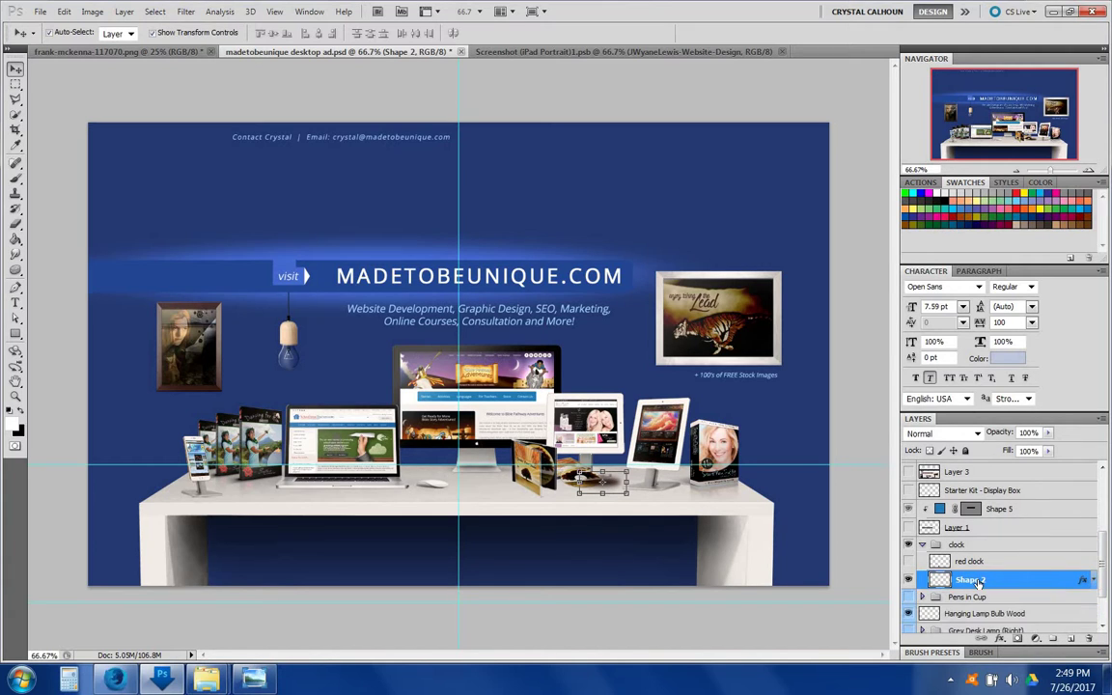
{"action": "left_click", "coordinate": [908, 580]}
{"action": "left_click", "coordinate": [907, 580]}
Step: Move the Shape 2 shadow left under the CDs with Free Transform, to about X 1131 px, Y 821 px
{"action": "key", "text": "ctrl+t"}
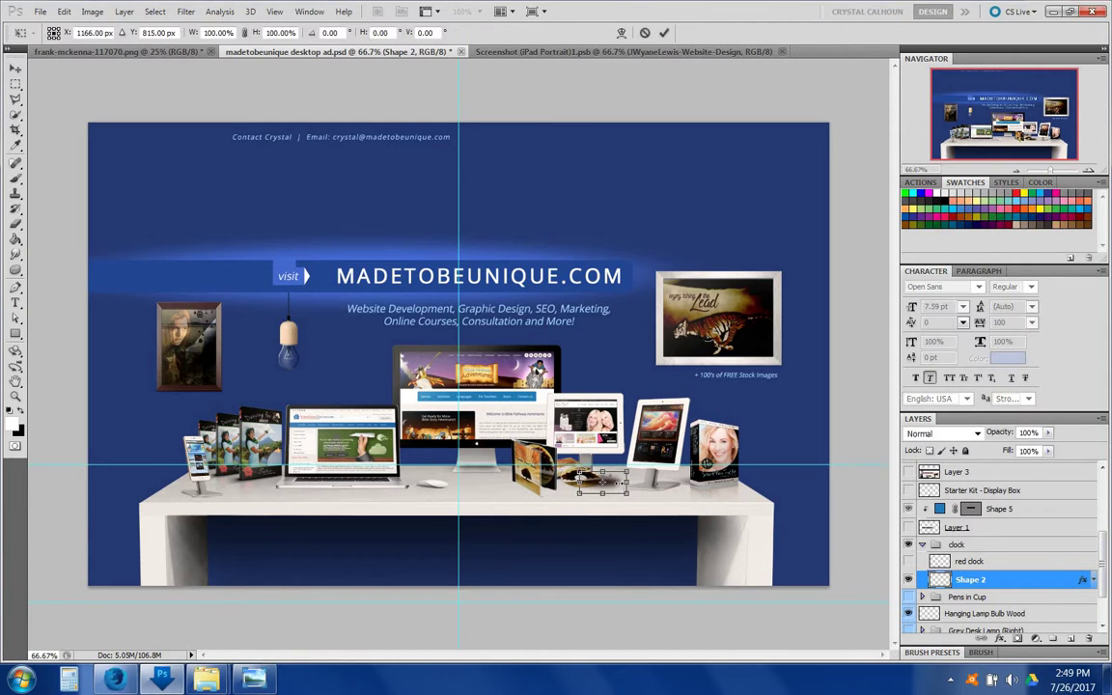
{"action": "mouse_move", "coordinate": [614, 480]}
{"action": "left_mouse_down"}
{"action": "mouse_move", "coordinate": [590, 478]}
{"action": "mouse_move", "coordinate": [608, 484]}
{"action": "left_mouse_up"}
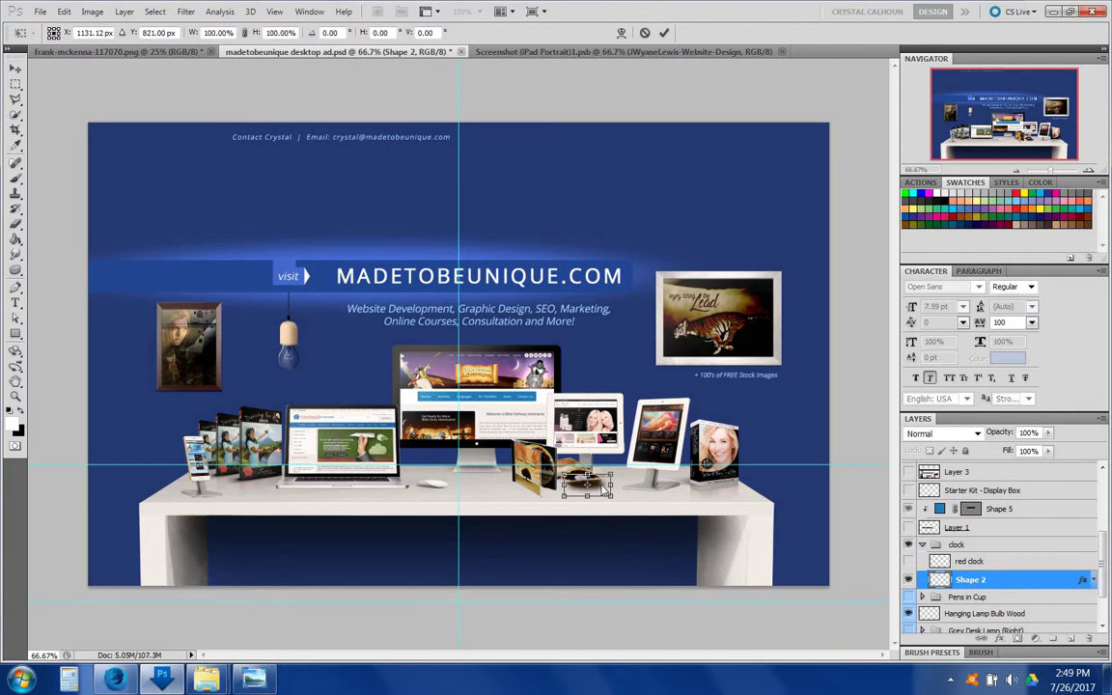
{"action": "key", "text": "Return"}
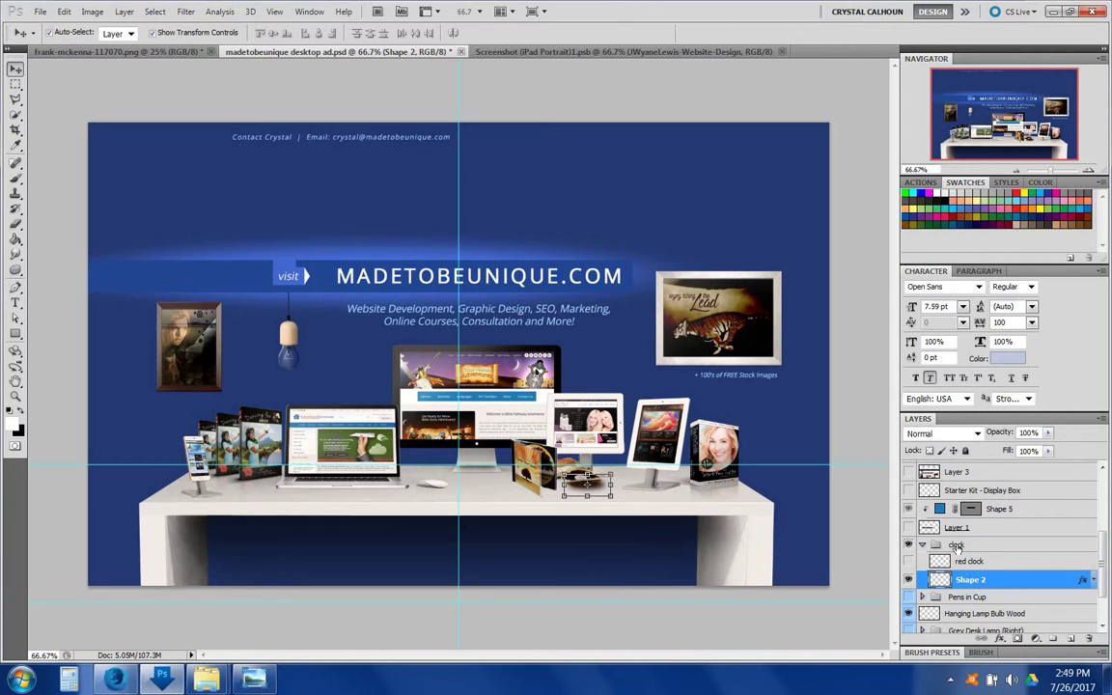
Step: Show the red clock layer, move the clock onto the desk beside the CD case, and place the Shape 2 shadow beneath it
{"action": "left_click", "coordinate": [909, 562]}
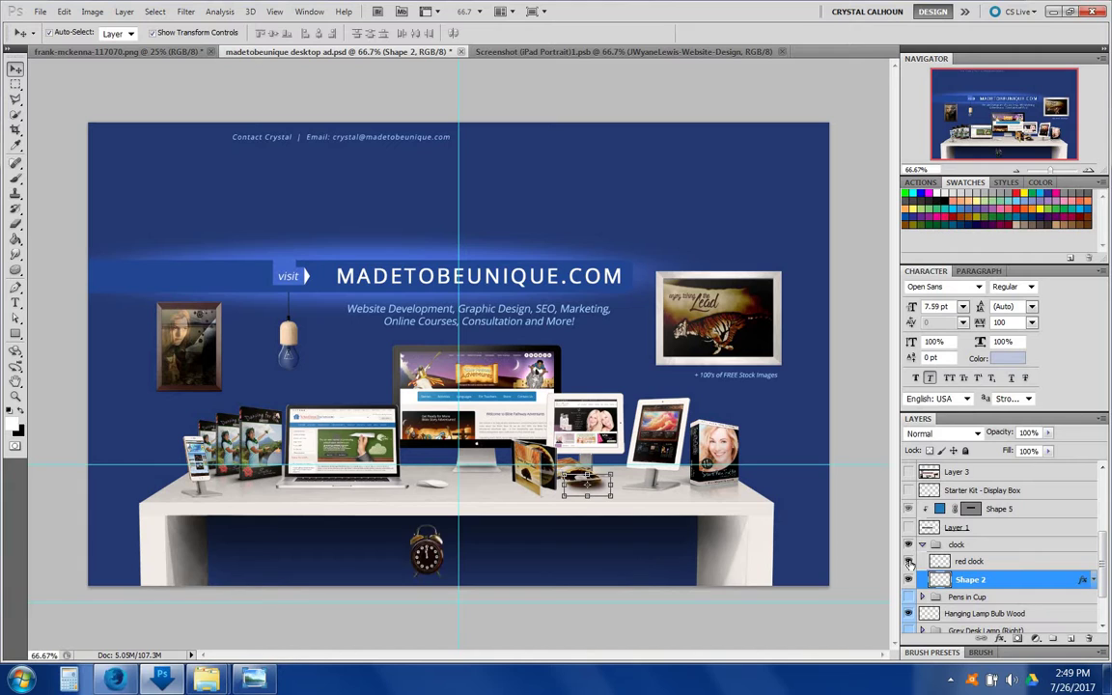
{"action": "left_click", "coordinate": [425, 571]}
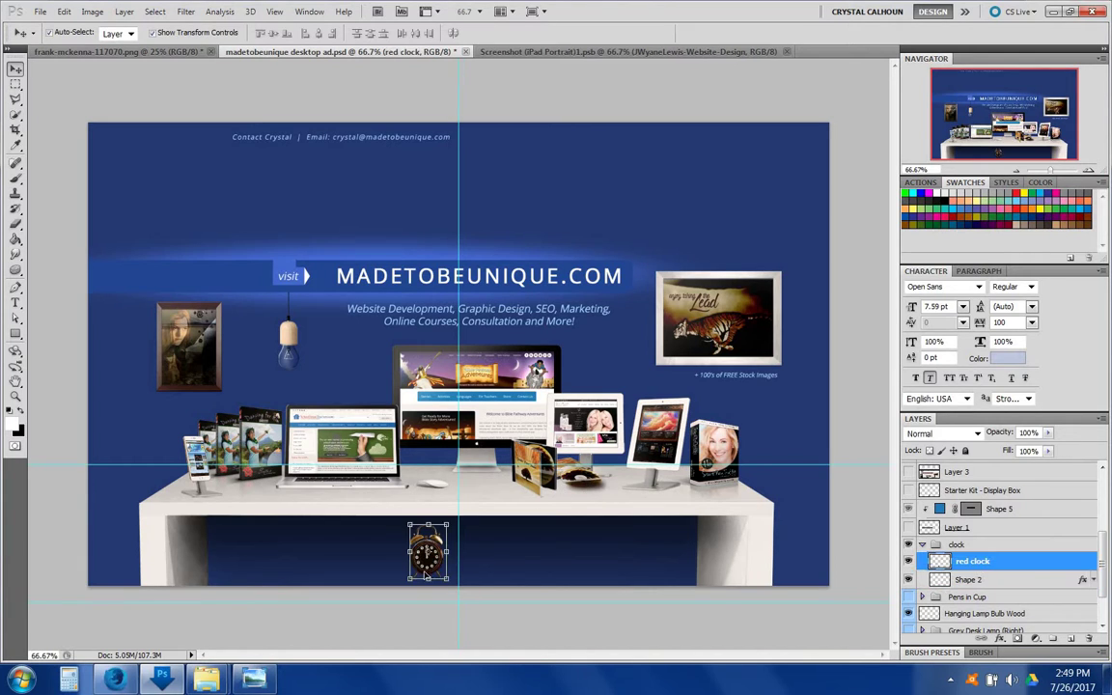
{"action": "left_click_drag", "start_coordinate": [425, 565], "coordinate": [487, 483]}
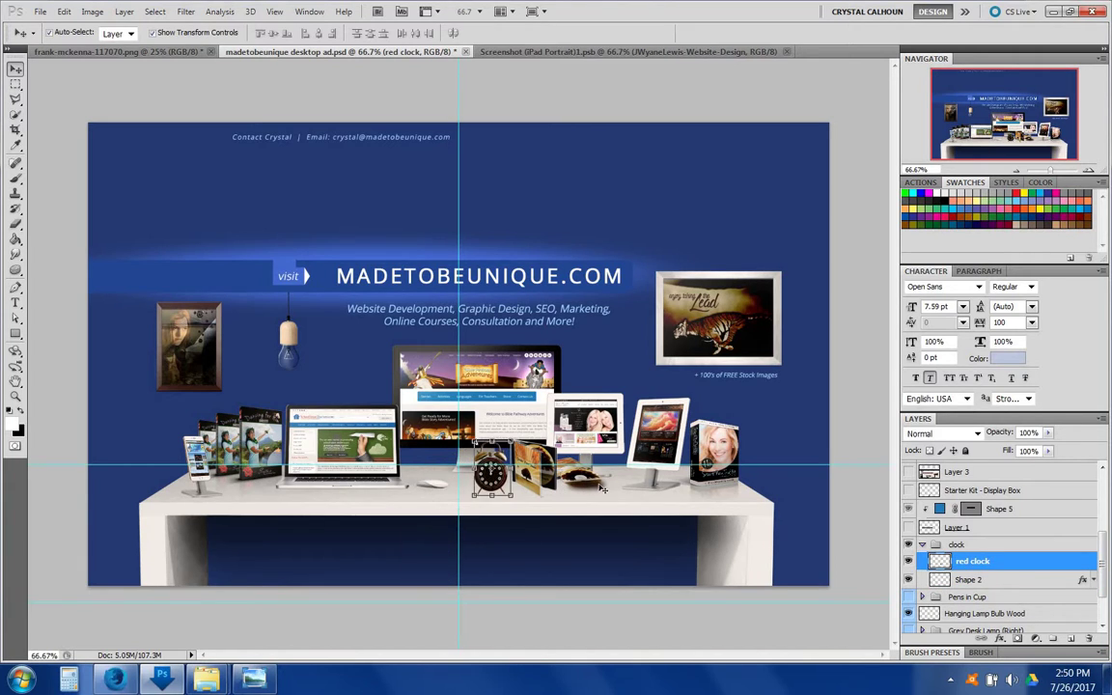
{"action": "left_click_drag", "start_coordinate": [586, 498], "coordinate": [479, 498]}
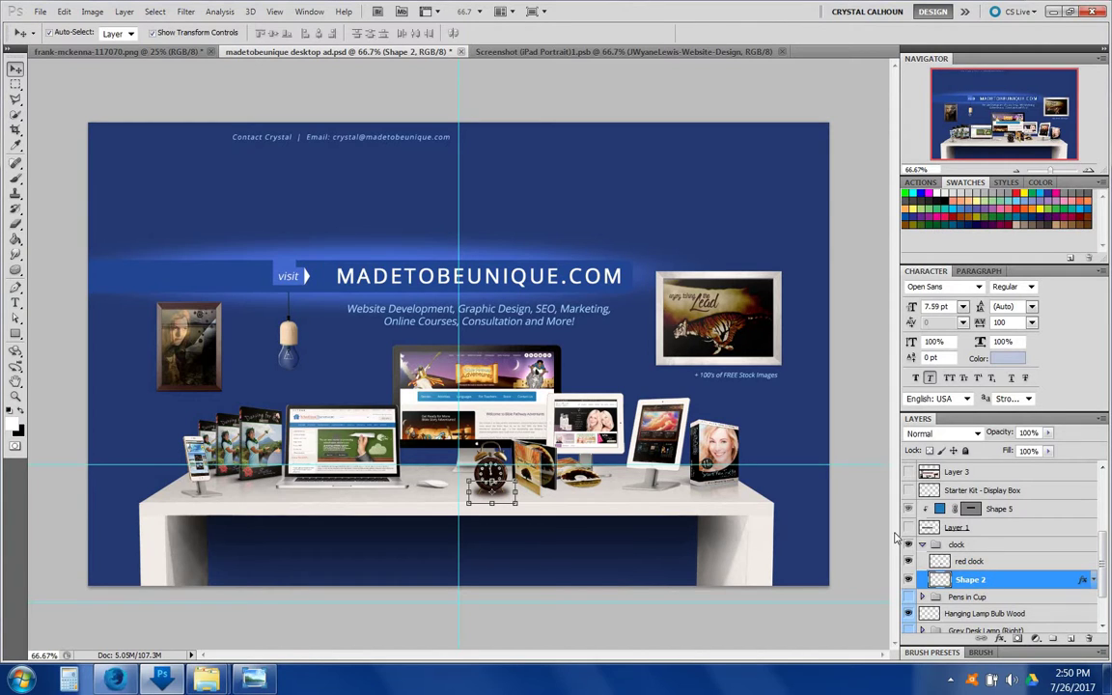
Step: Select the clock group, toggle its visibility off and on, and collapse and re-expand it to review its contents
{"action": "left_click", "coordinate": [959, 545]}
{"action": "left_click", "coordinate": [908, 545]}
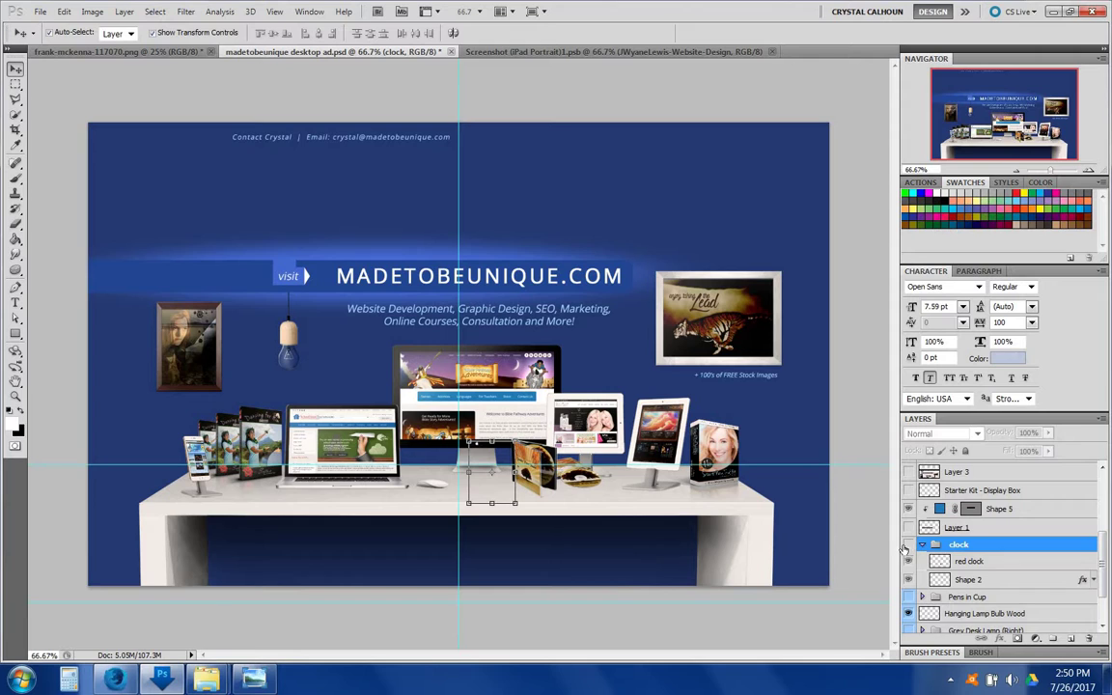
{"action": "left_click", "coordinate": [909, 545]}
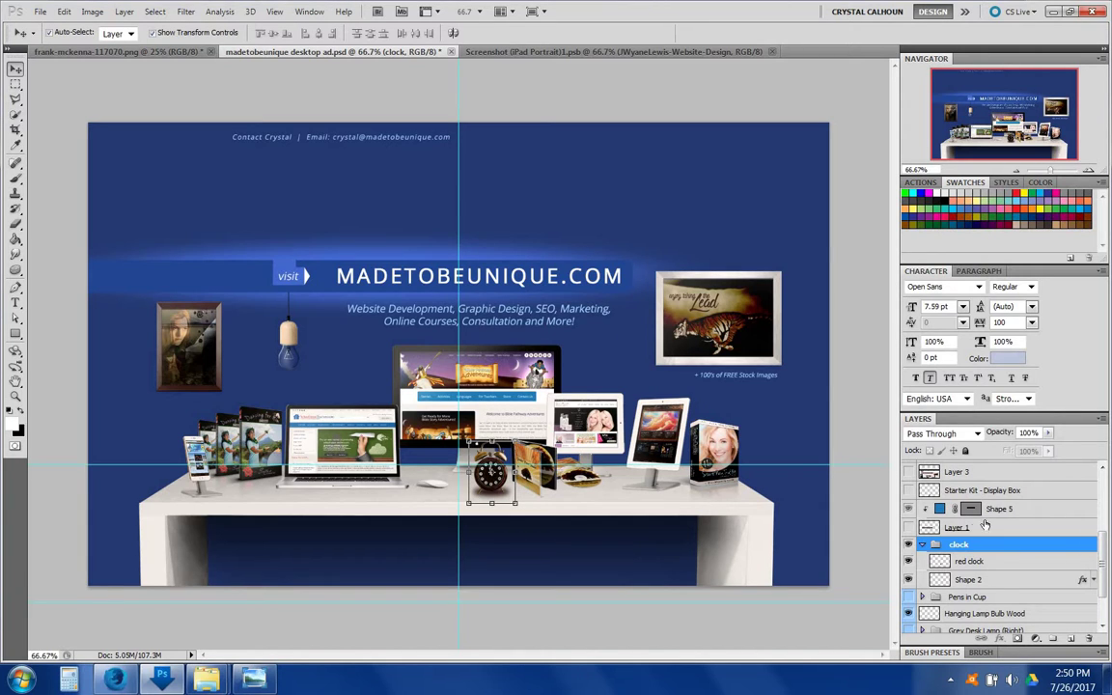
{"action": "left_click", "coordinate": [922, 545]}
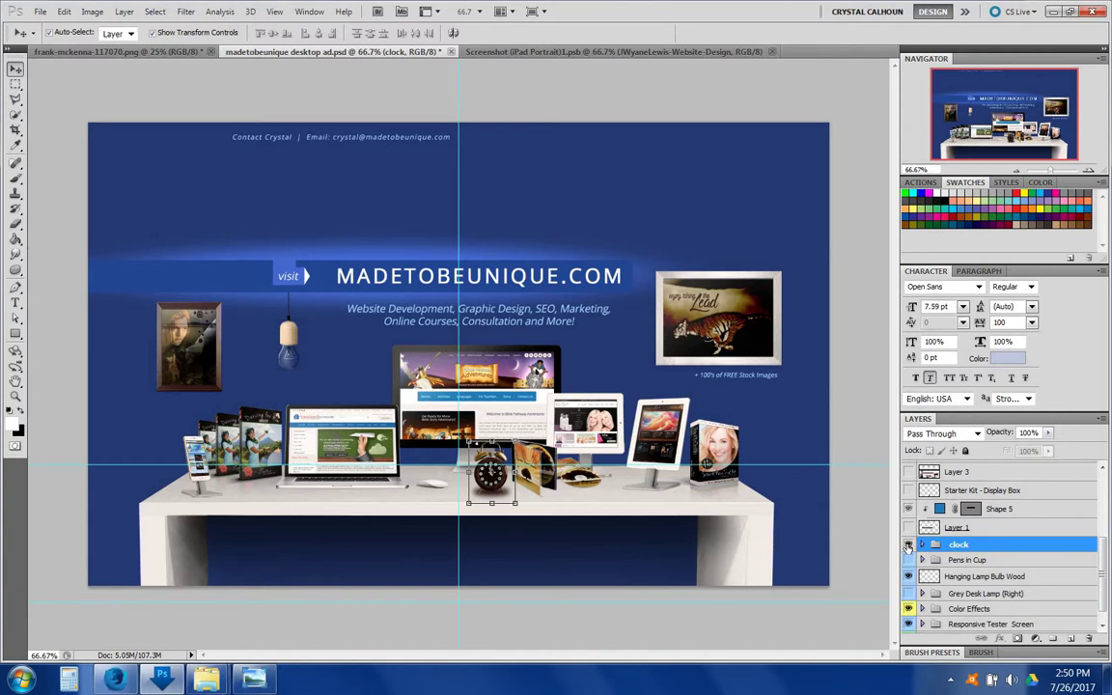
{"action": "left_click", "coordinate": [922, 544]}
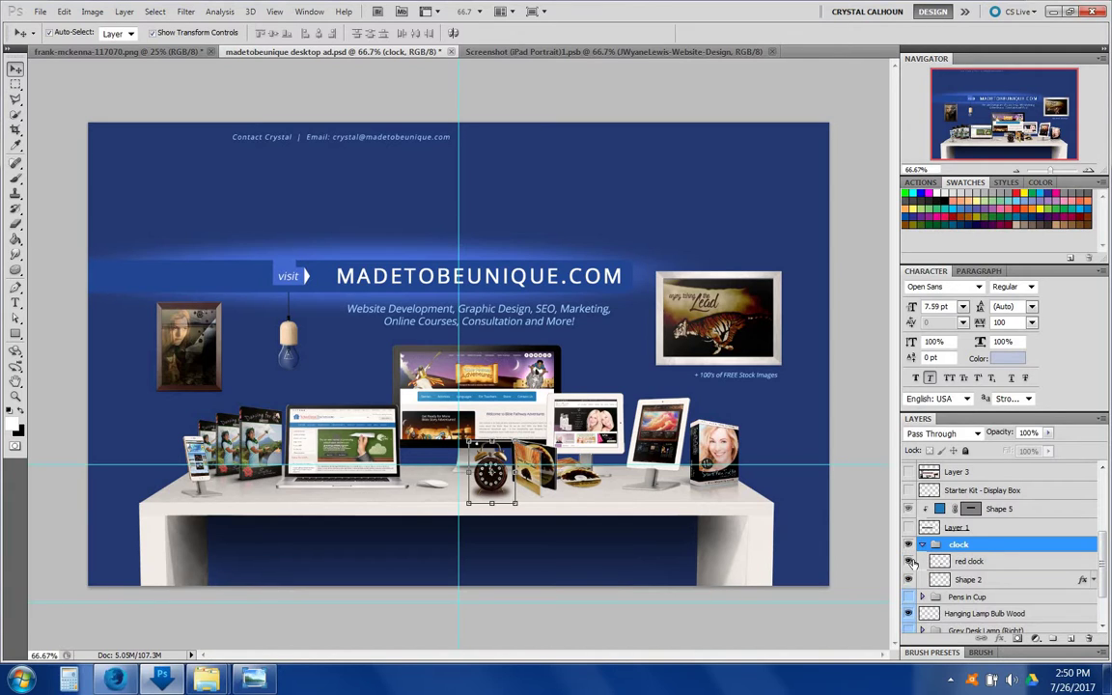
Step: Hide the red clock layer and then the whole clock group, and collapse the group
{"action": "left_click", "coordinate": [907, 563]}
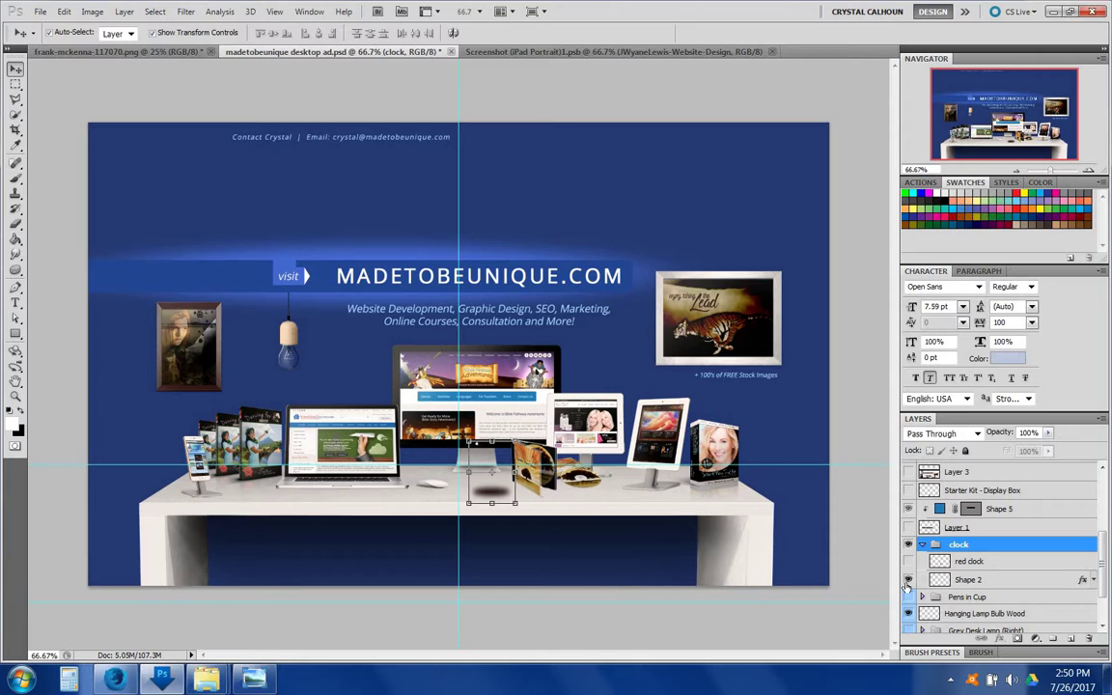
{"action": "left_click", "coordinate": [908, 581]}
{"action": "left_click", "coordinate": [908, 580]}
{"action": "left_click", "coordinate": [908, 545]}
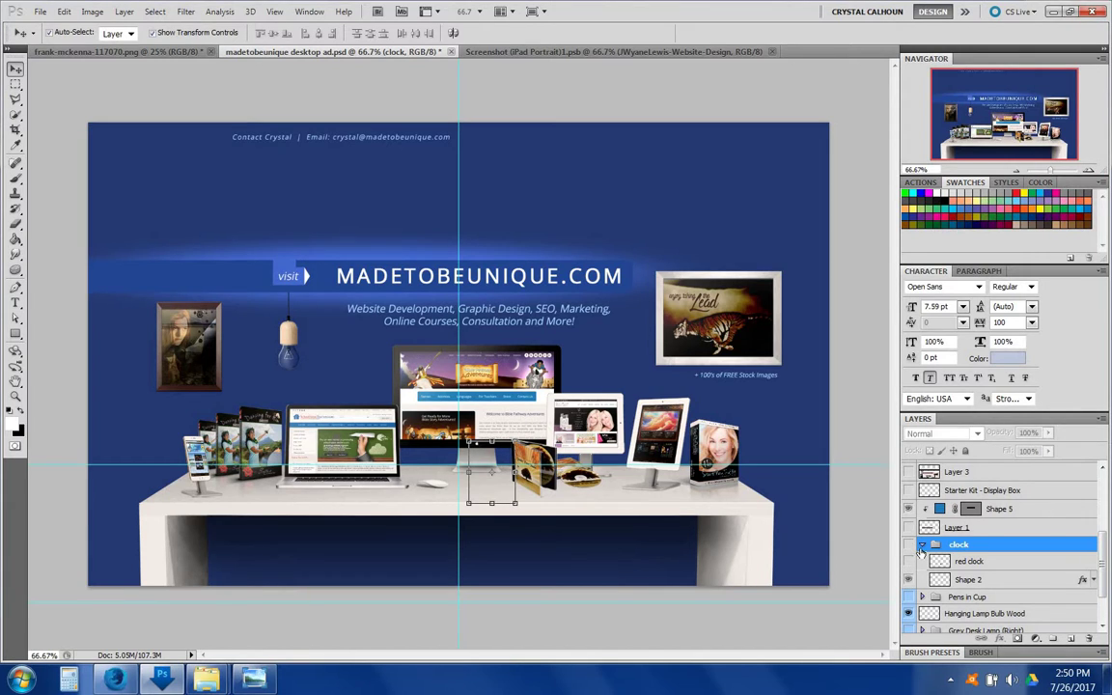
{"action": "left_click", "coordinate": [922, 546]}
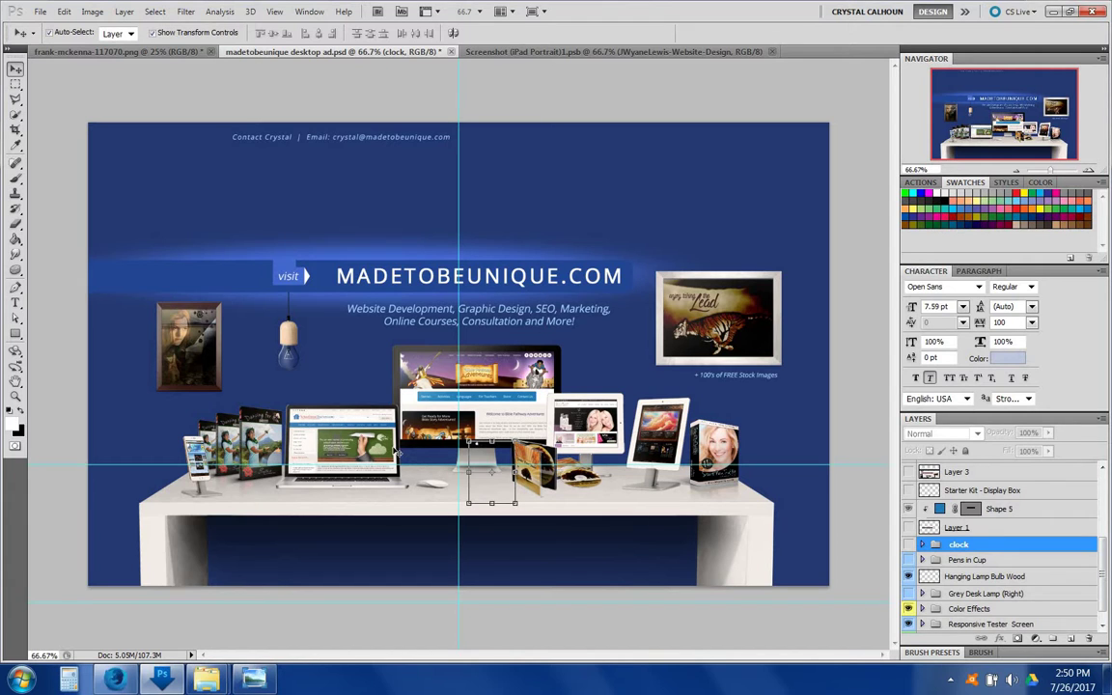
Step: Select the CD artwork on the canvas, locate its layer in the stack, and collapse the iPad White (Tilt/Left) group above it
{"action": "left_click", "coordinate": [465, 390]}
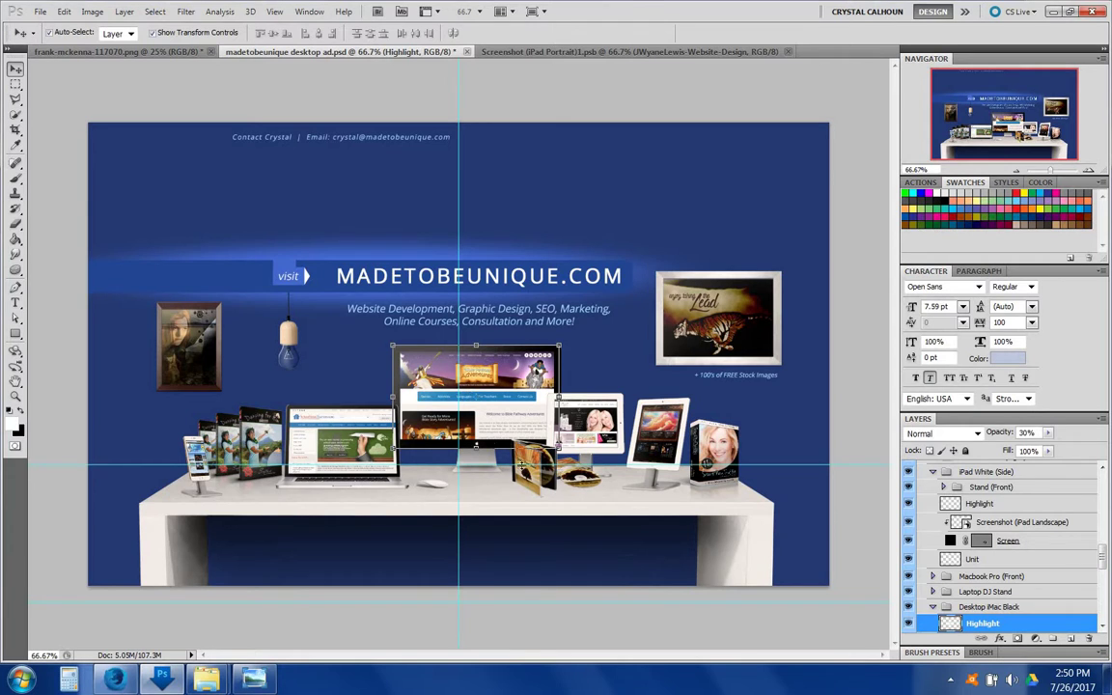
{"action": "left_click", "coordinate": [534, 474]}
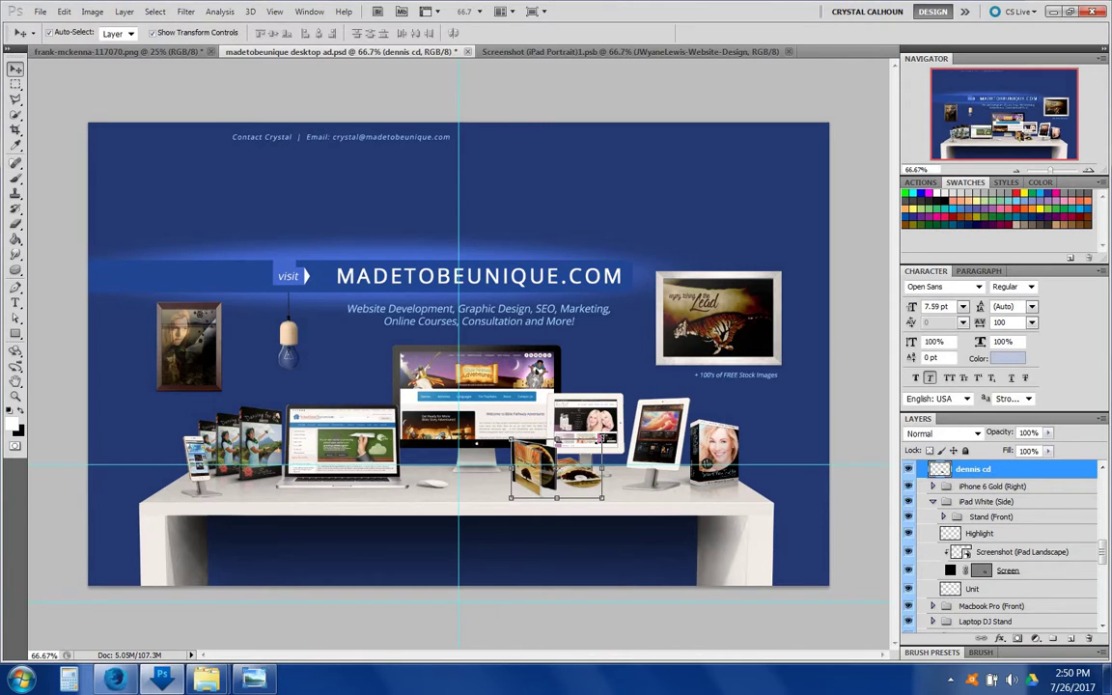
{"action": "scroll", "coordinate": [980, 541], "scroll_direction": "up", "scroll_amount": 3}
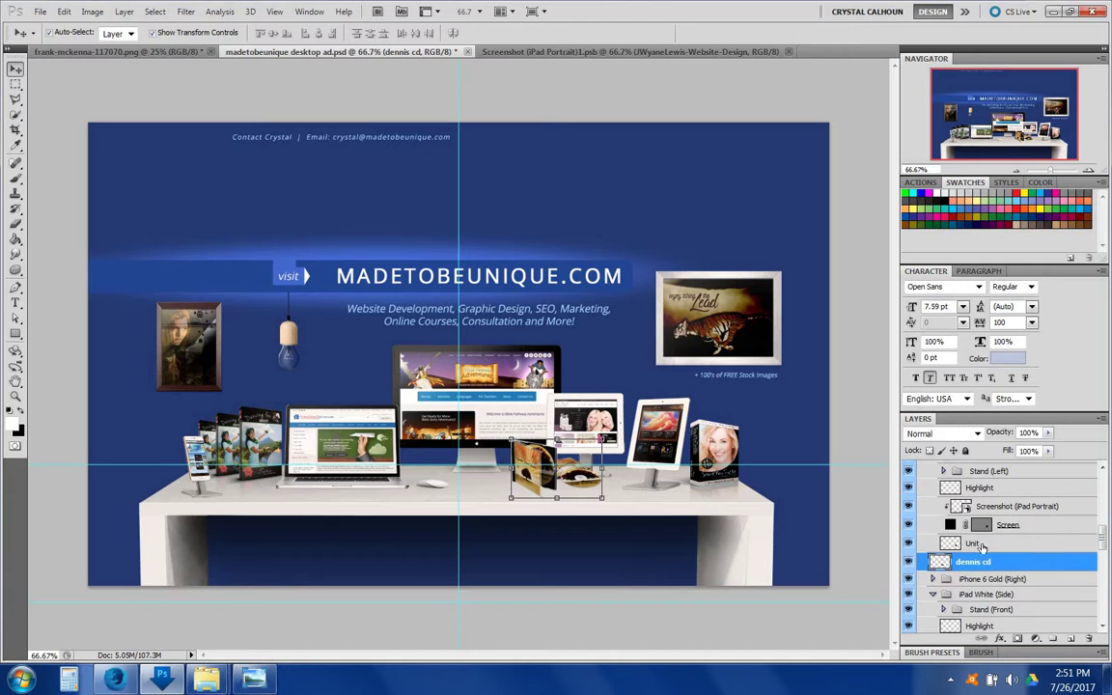
{"action": "scroll", "coordinate": [985, 540], "scroll_direction": "up", "scroll_amount": 3}
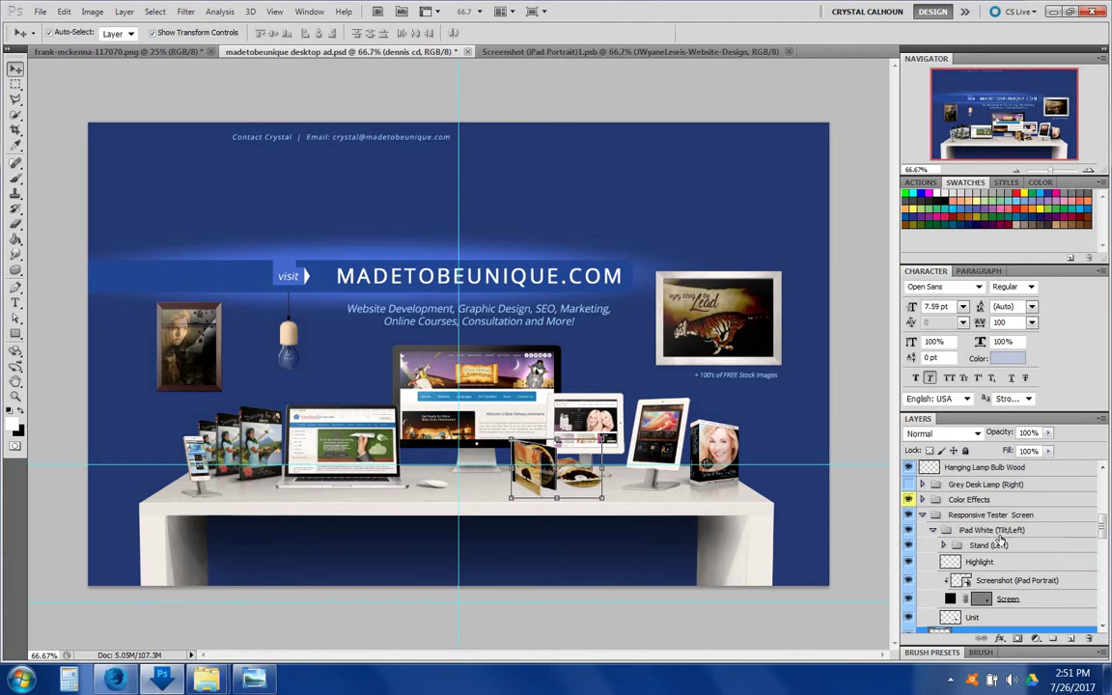
{"action": "scroll", "coordinate": [956, 513], "scroll_direction": "down", "scroll_amount": 1}
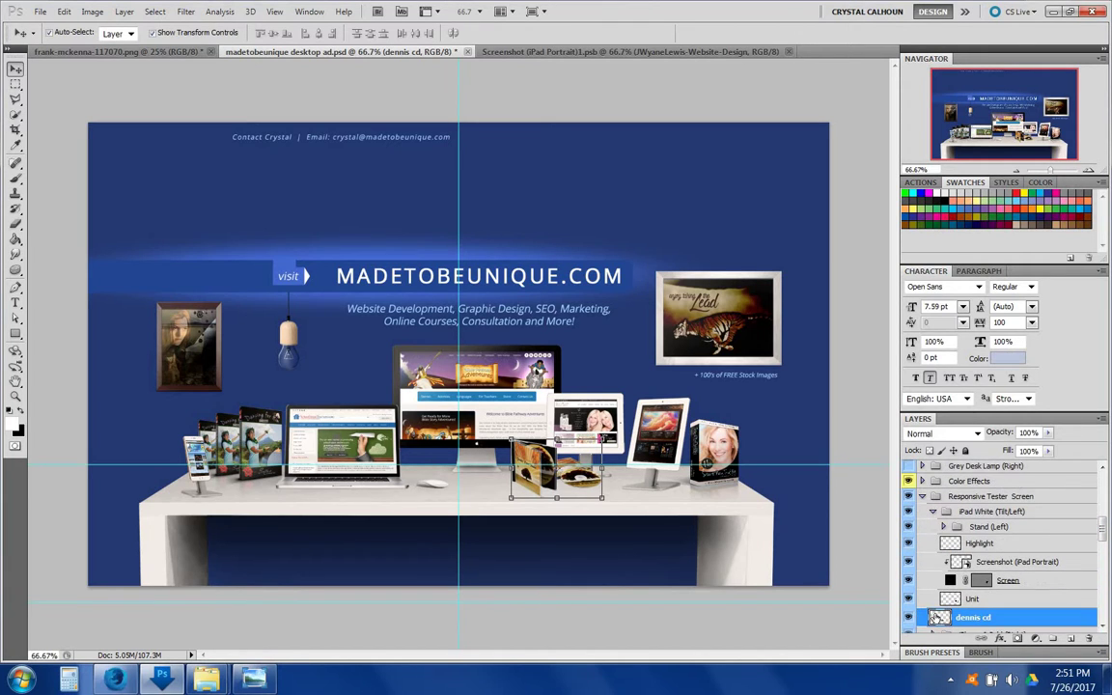
{"action": "left_click", "coordinate": [933, 512]}
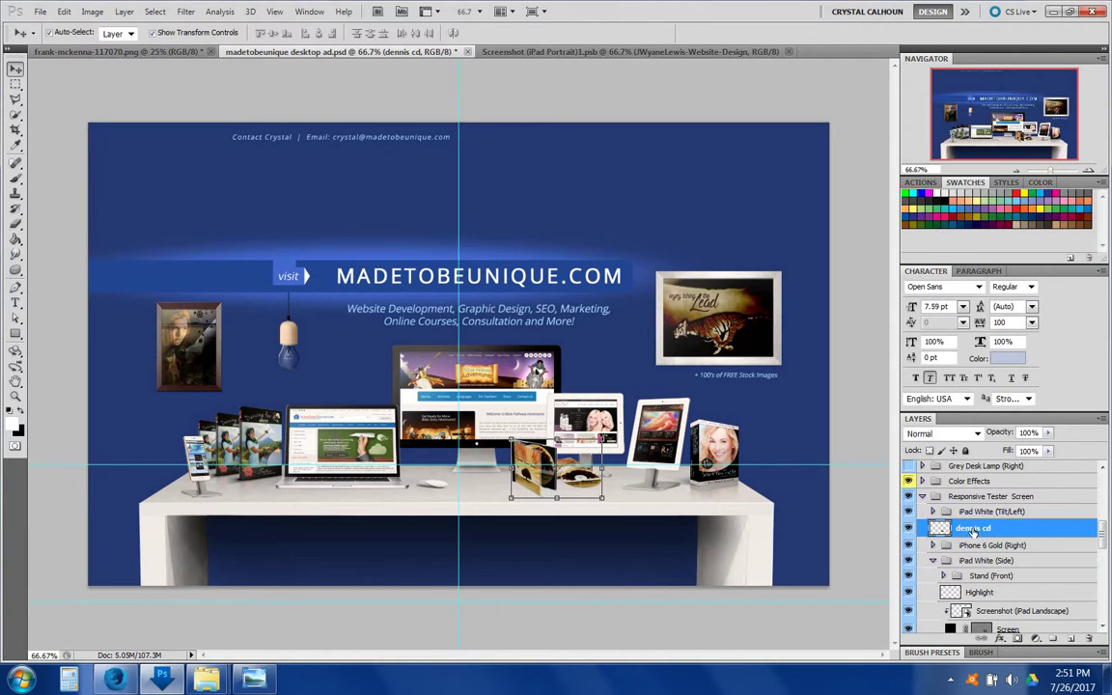
Step: Move the CD layer directly below the Work layer and shift the CDs toward the laptop with Free Transform, to about X 776 px, Y 791 px
{"action": "mouse_move", "coordinate": [973, 532]}
{"action": "left_mouse_down"}
{"action": "mouse_move", "coordinate": [1003, 608]}
{"action": "mouse_move", "coordinate": [988, 601]}
{"action": "mouse_move", "coordinate": [977, 537]}
{"action": "mouse_move", "coordinate": [990, 531]}
{"action": "left_mouse_up"}
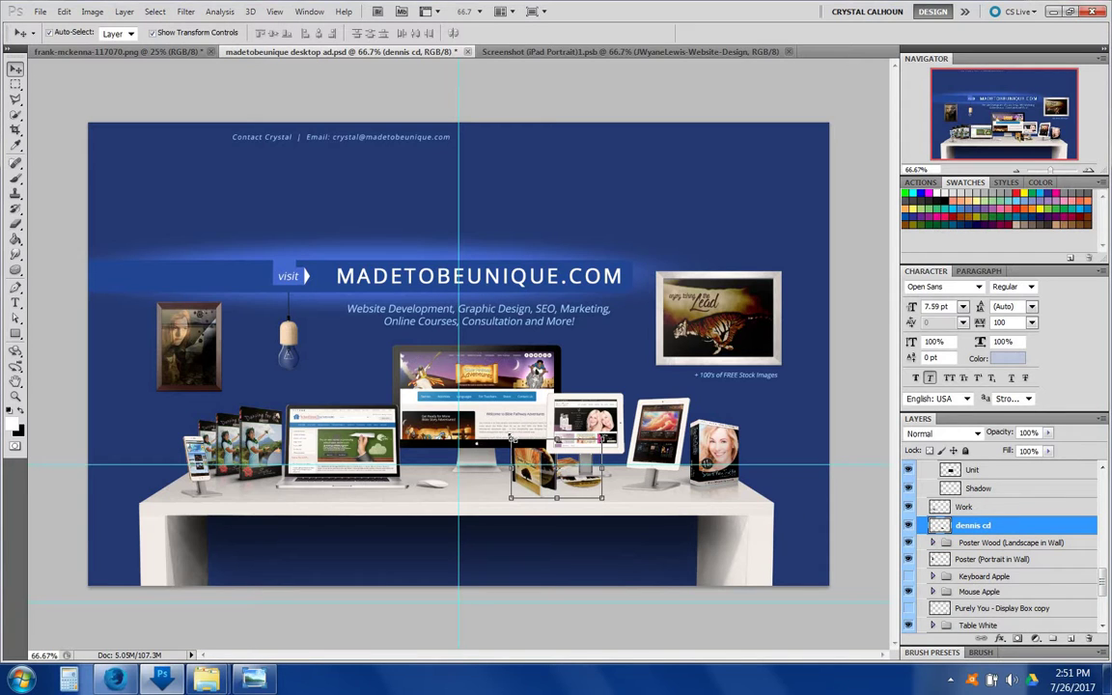
{"action": "key", "text": "ctrl+t"}
{"action": "left_click_drag", "start_coordinate": [517, 496], "coordinate": [425, 466]}
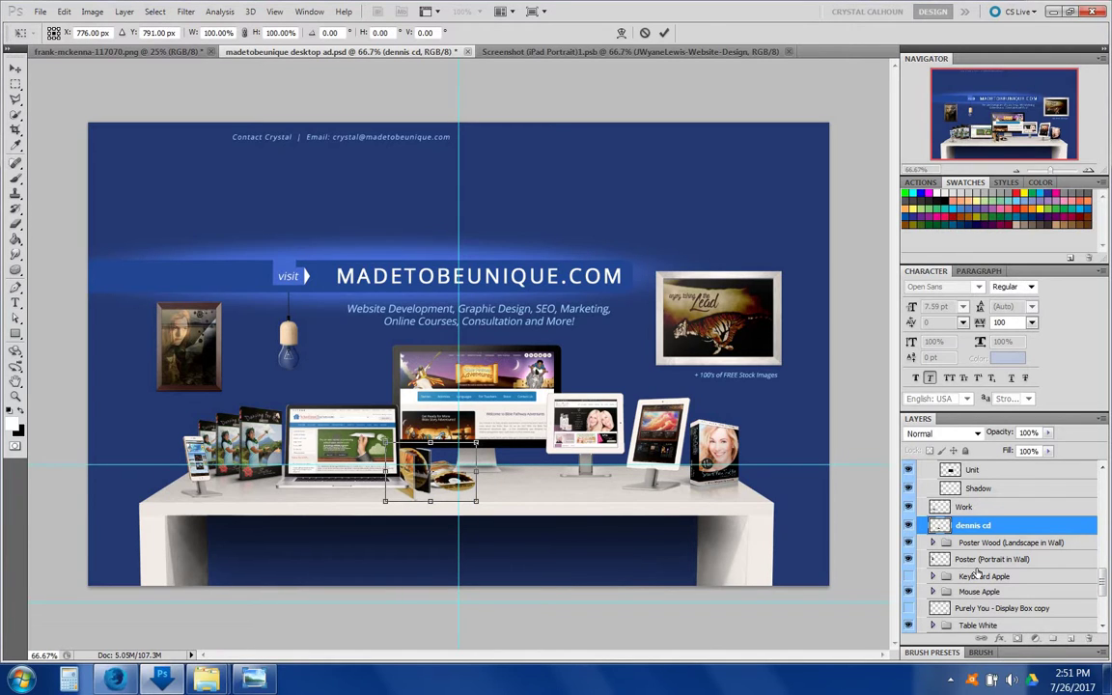
{"action": "scroll", "coordinate": [978, 473], "scroll_direction": "up", "scroll_amount": 3}
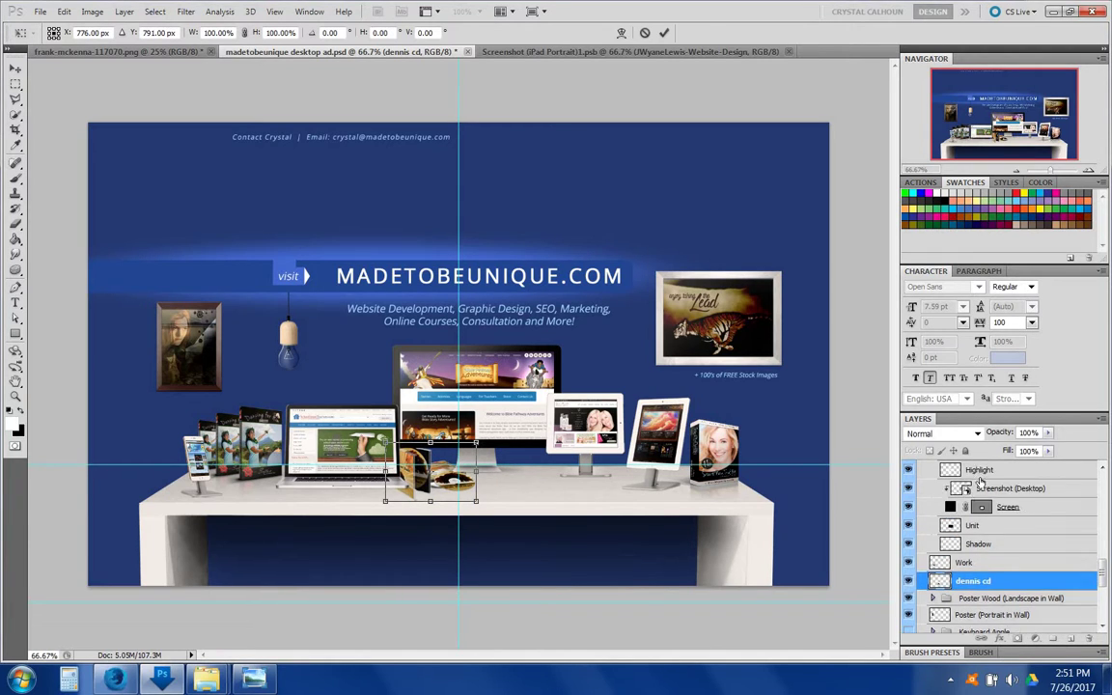
{"action": "scroll", "coordinate": [980, 482], "scroll_direction": "up", "scroll_amount": 5}
{"action": "scroll", "coordinate": [995, 541], "scroll_direction": "down", "scroll_amount": 4}
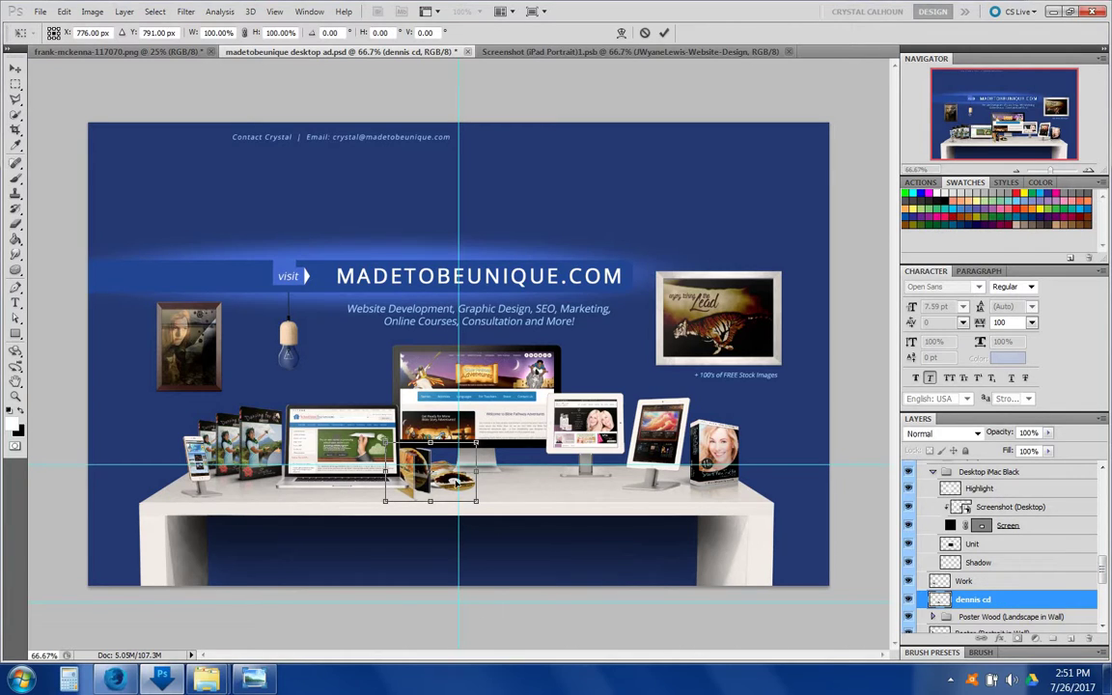
{"action": "key", "text": "Return"}
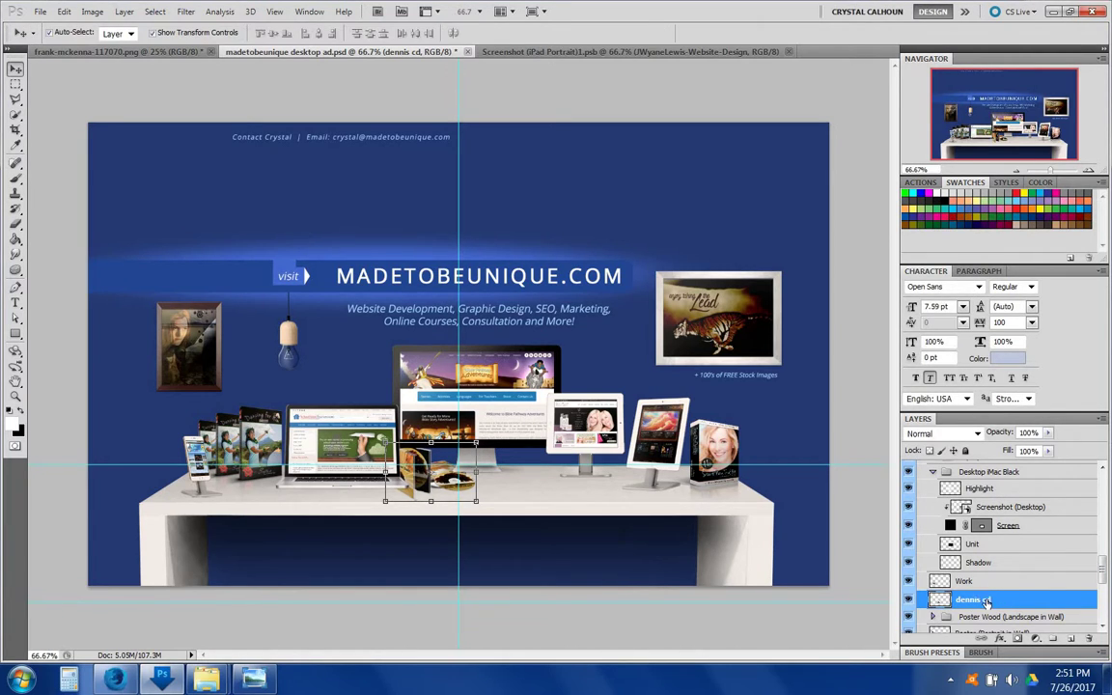
Step: Move the CD layer up between the MADETOBEUNIQUE.COM text and Group 1, and reposition the CDs in front of the iMac and landscape iPad
{"action": "left_click_drag", "start_coordinate": [970, 605], "coordinate": [951, 507]}
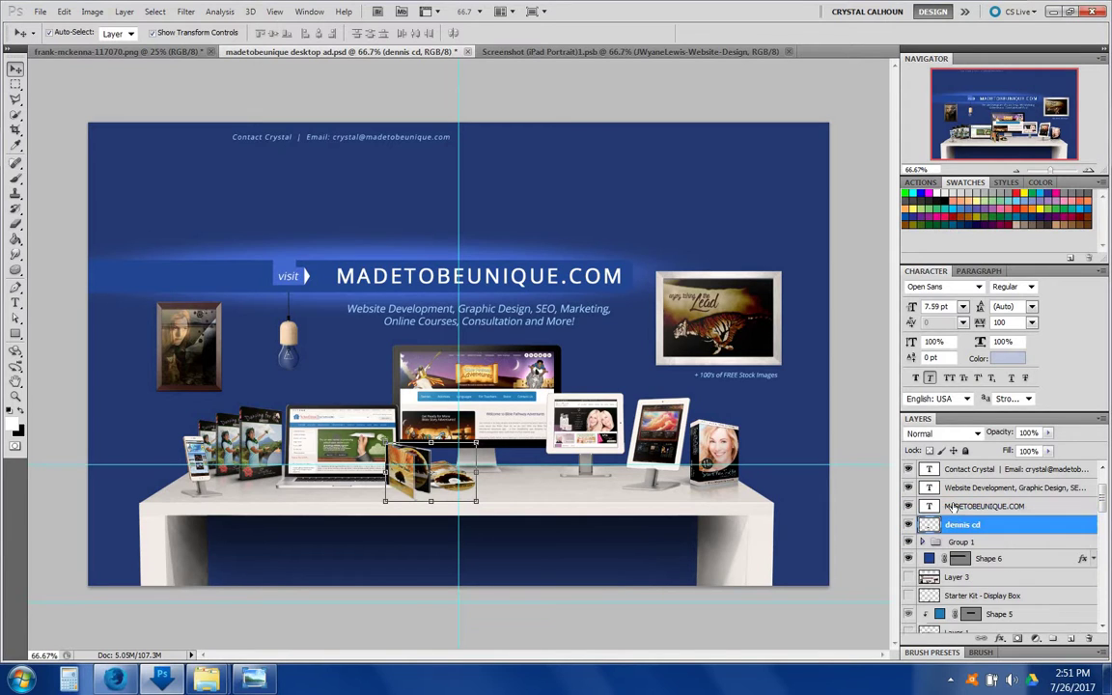
{"action": "left_click_drag", "start_coordinate": [440, 490], "coordinate": [551, 488]}
{"action": "key", "text": "Return"}
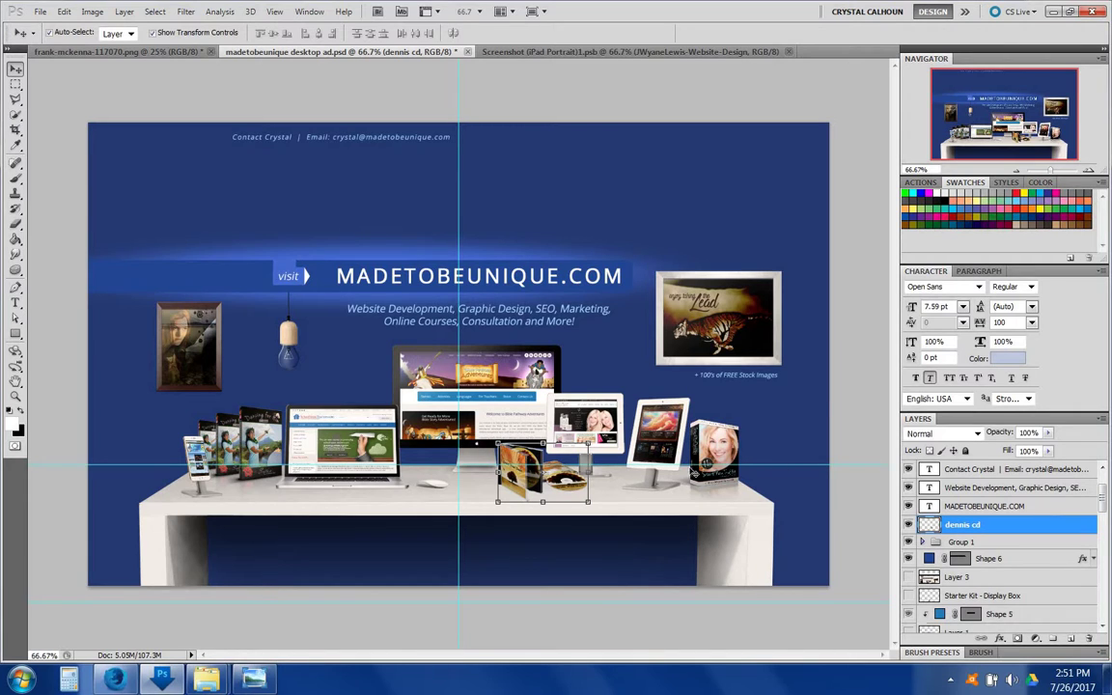
{"action": "left_click_drag", "start_coordinate": [570, 485], "coordinate": [579, 490]}
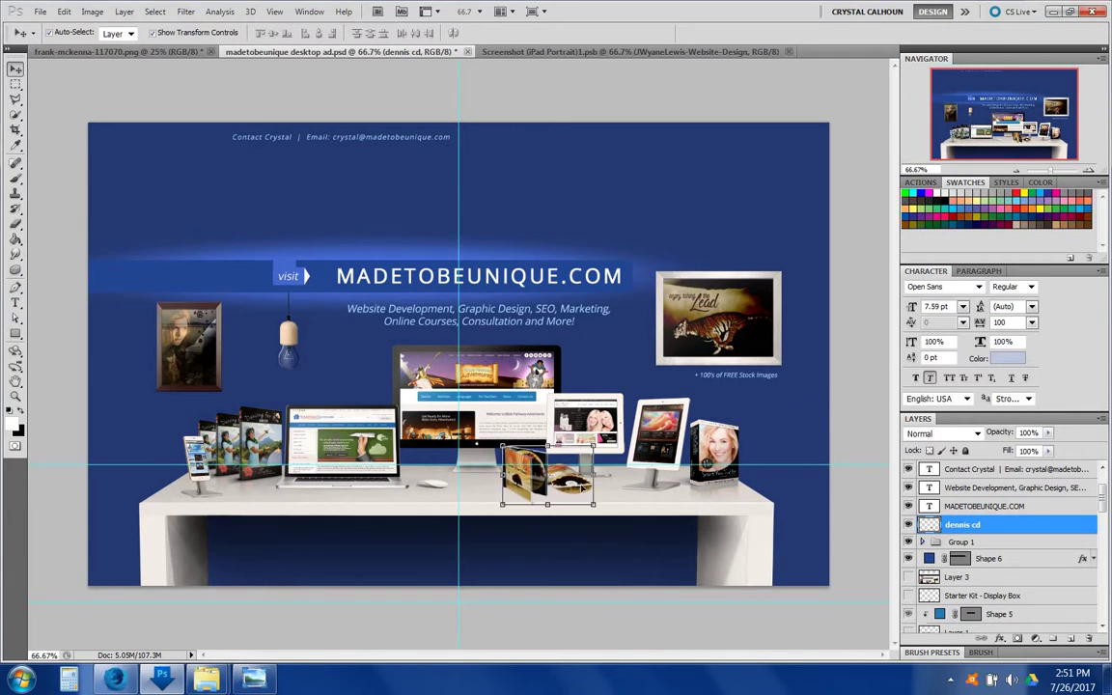
{"action": "left_click", "coordinate": [868, 403]}
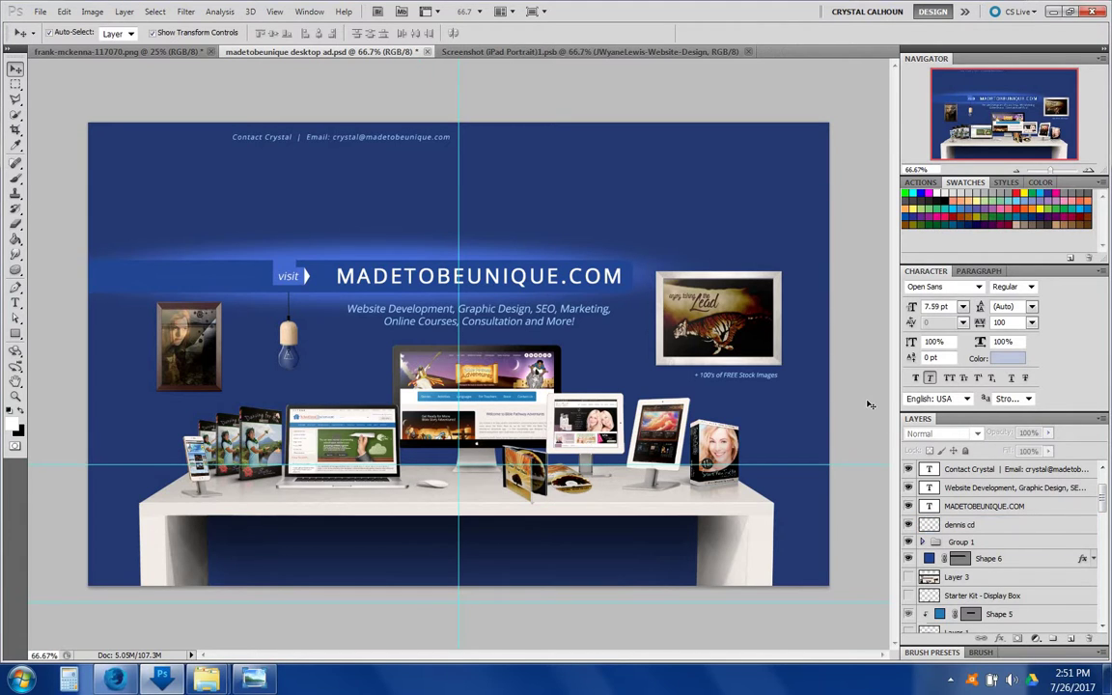
Step: Select the visible Your 3D BOX layer and toggle its visibility off and on
{"action": "left_click", "coordinate": [731, 454]}
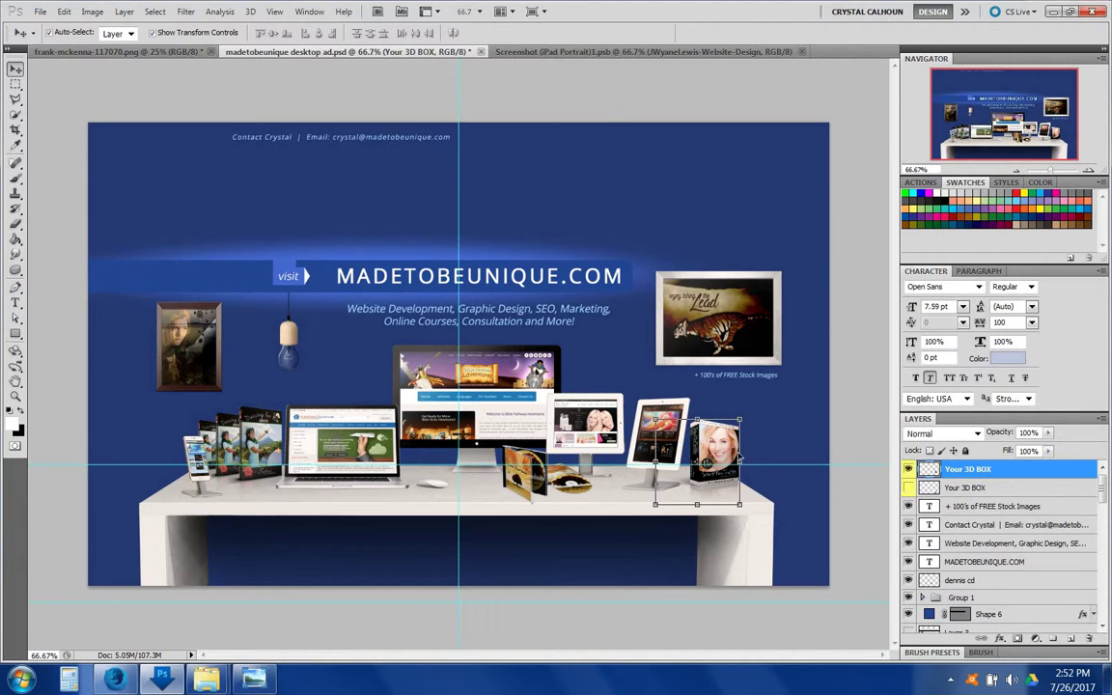
{"action": "left_click", "coordinate": [909, 469]}
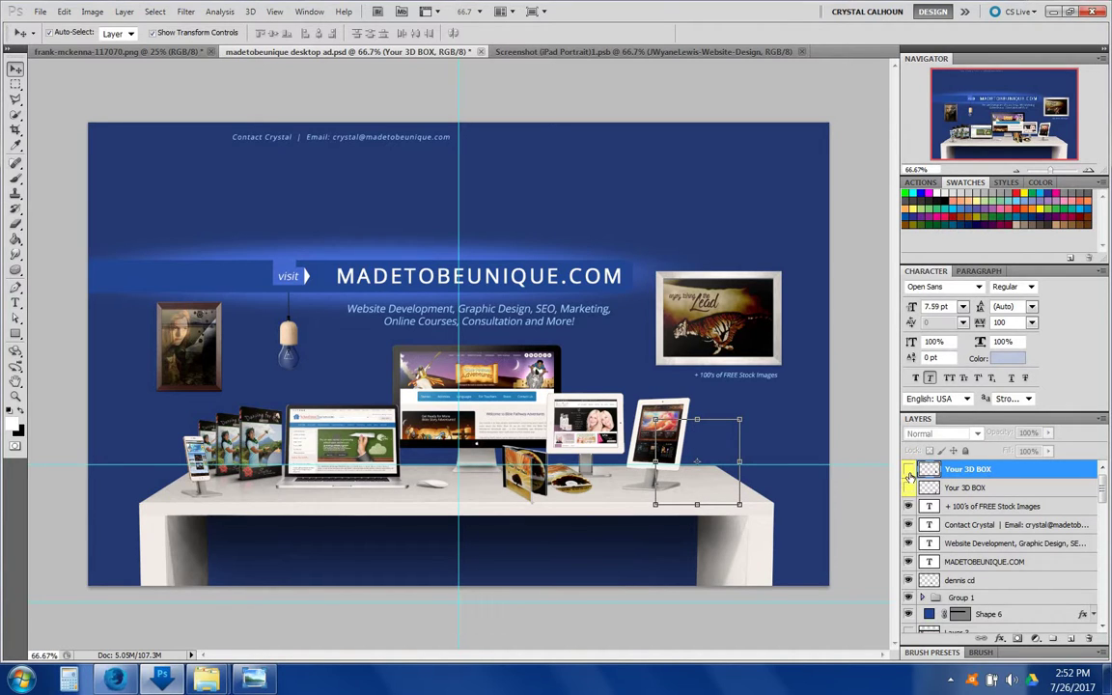
{"action": "left_click", "coordinate": [909, 472]}
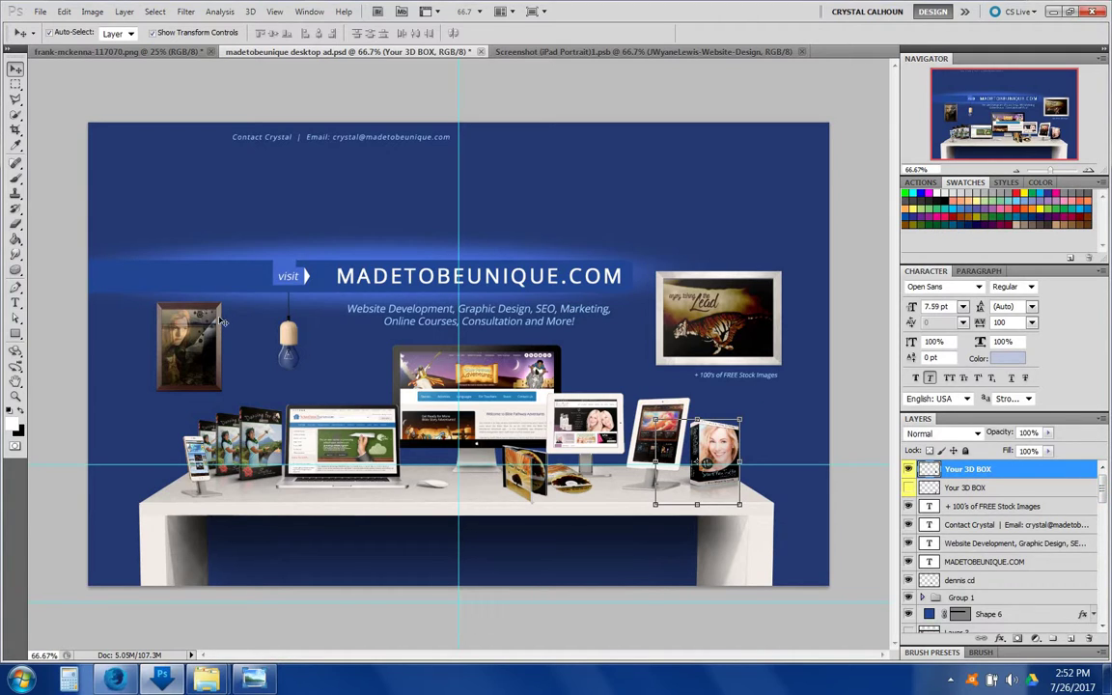
Step: Save the layered PSD, and save a High quality, Baseline Optimized JPEG copy named madetobeunique desktop ad.jpg to the Desktop
{"action": "key", "text": "ctrl+s"}
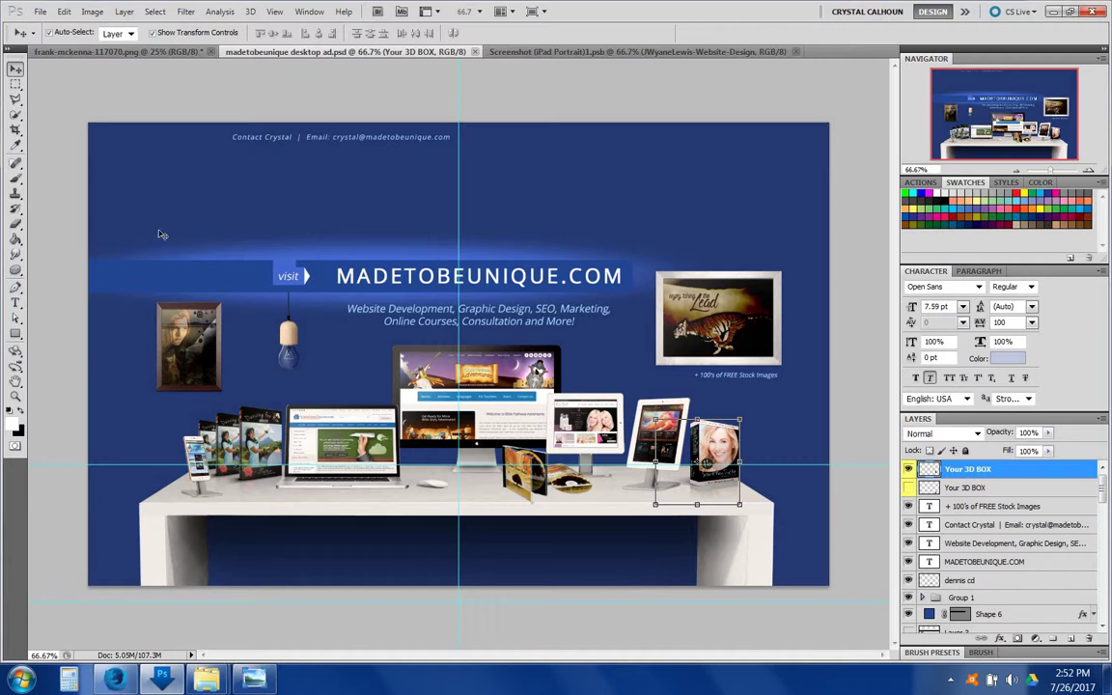
{"action": "left_click", "coordinate": [226, 87]}
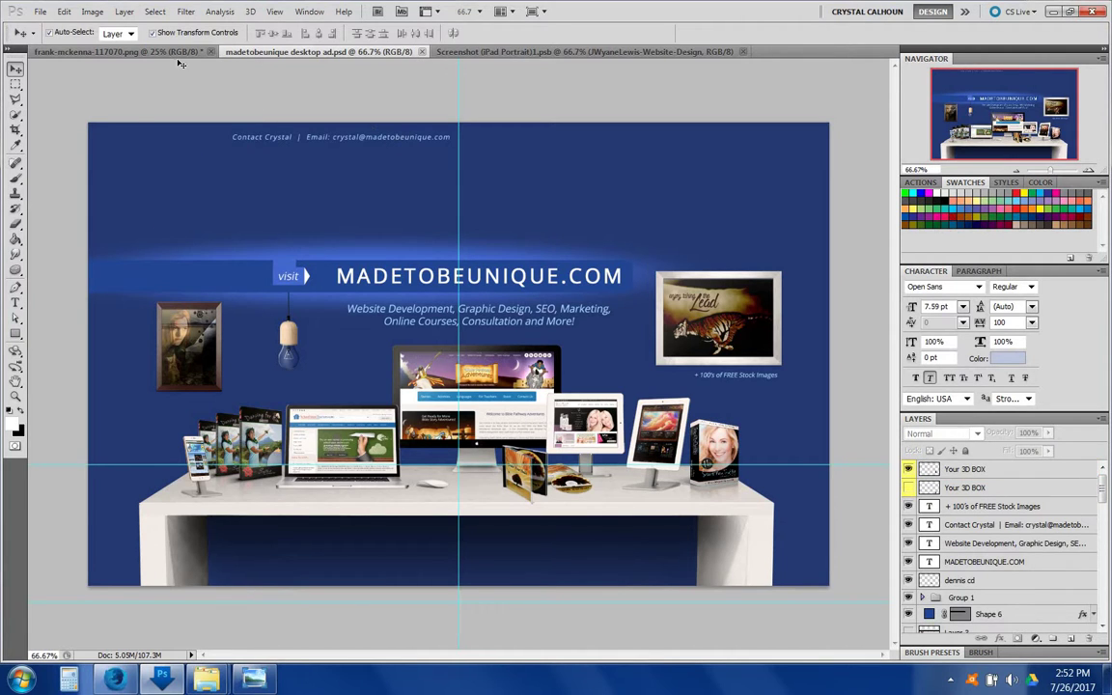
{"action": "left_click", "coordinate": [39, 12]}
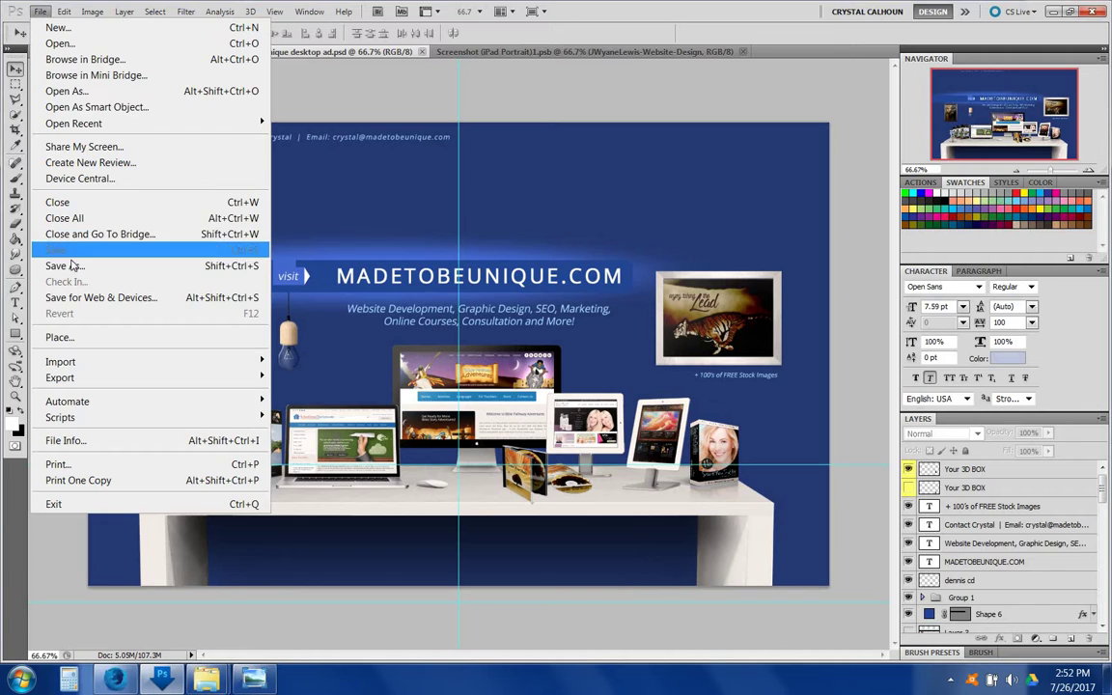
{"action": "left_click", "coordinate": [70, 266]}
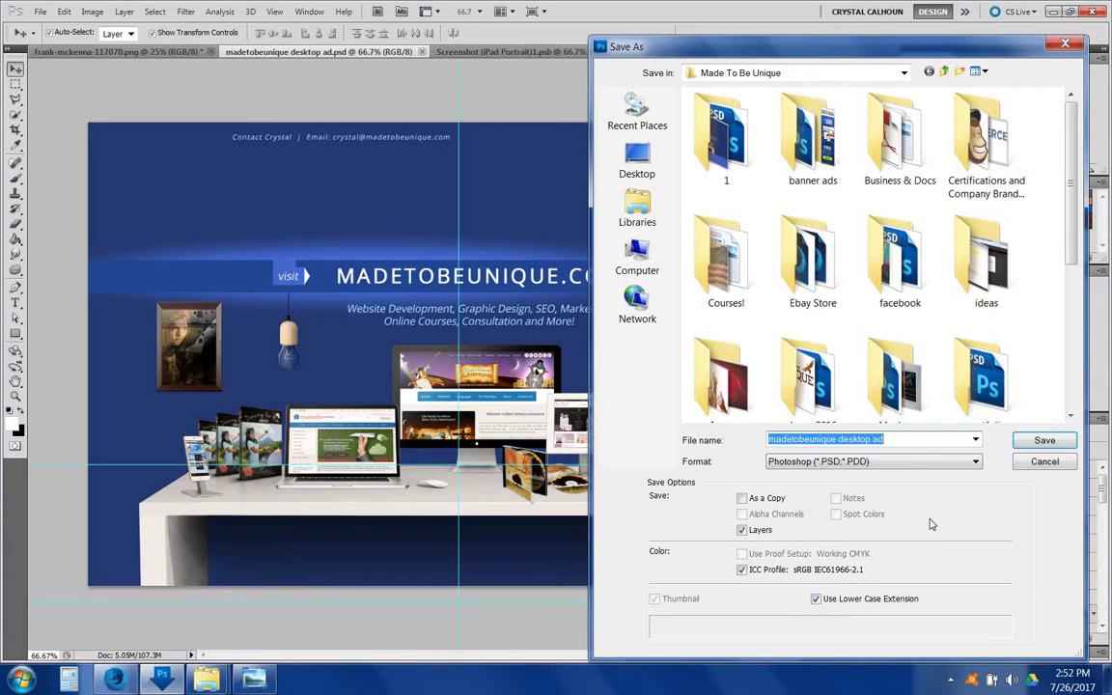
{"action": "left_click", "coordinate": [827, 462]}
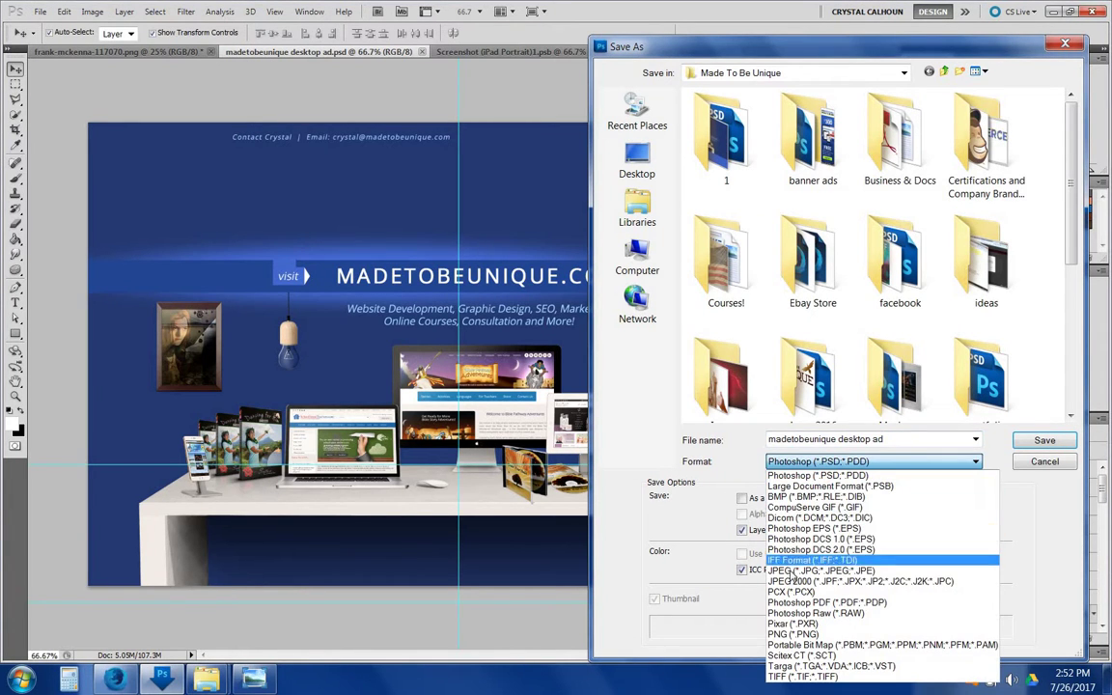
{"action": "left_click", "coordinate": [792, 574]}
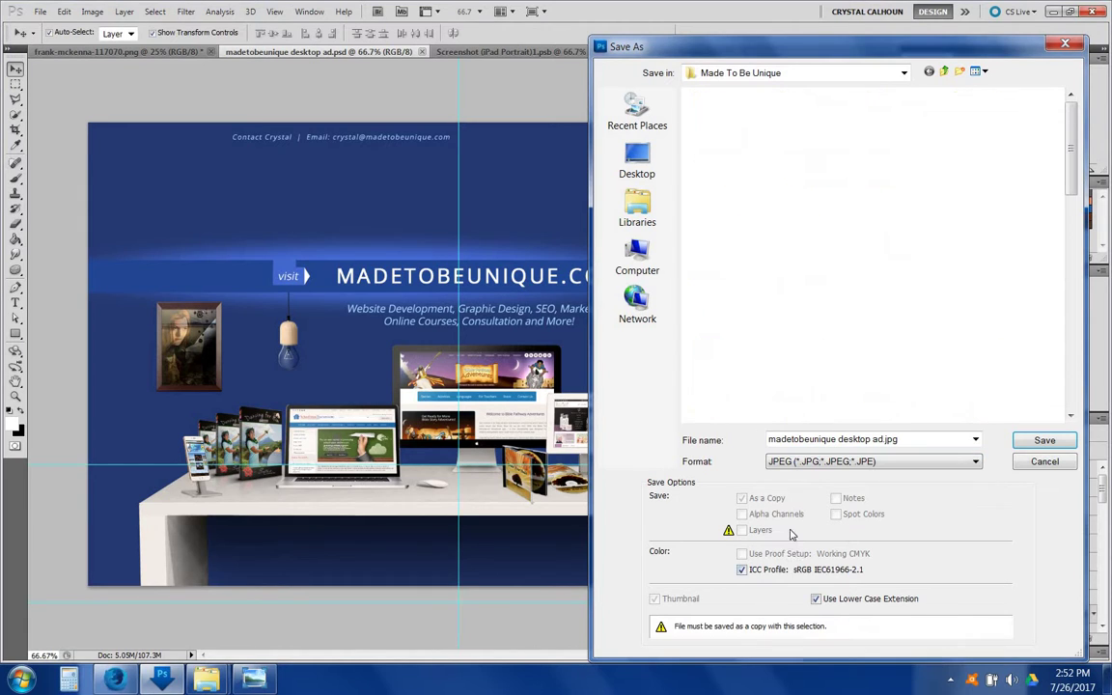
{"action": "left_click", "coordinate": [637, 162]}
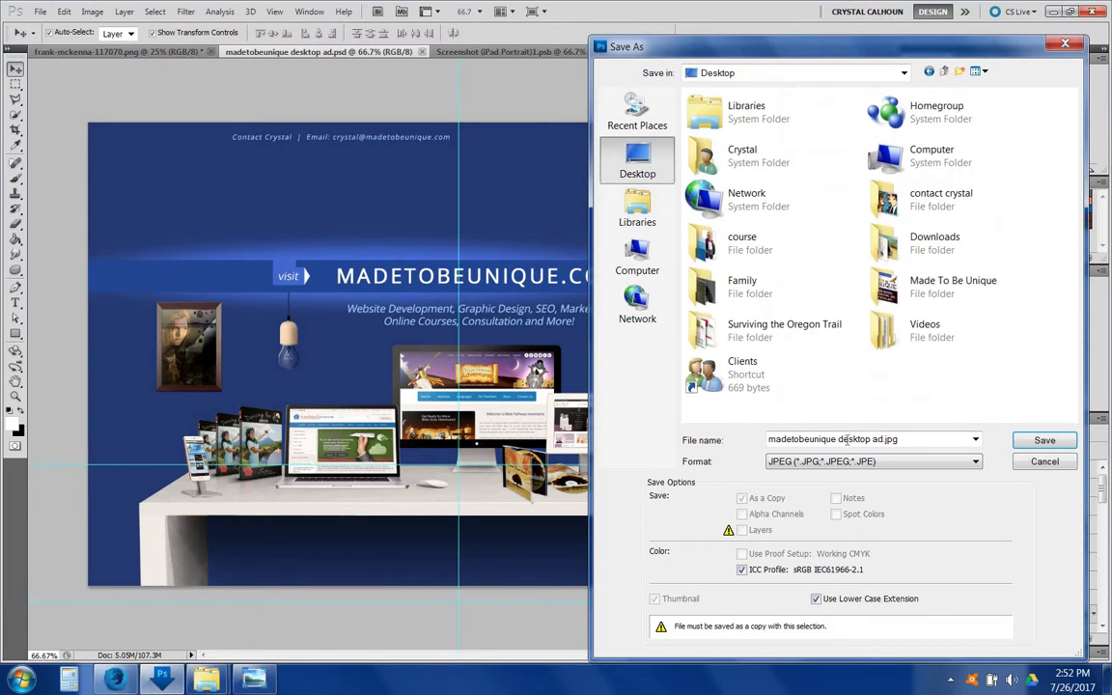
{"action": "left_click", "coordinate": [1043, 442]}
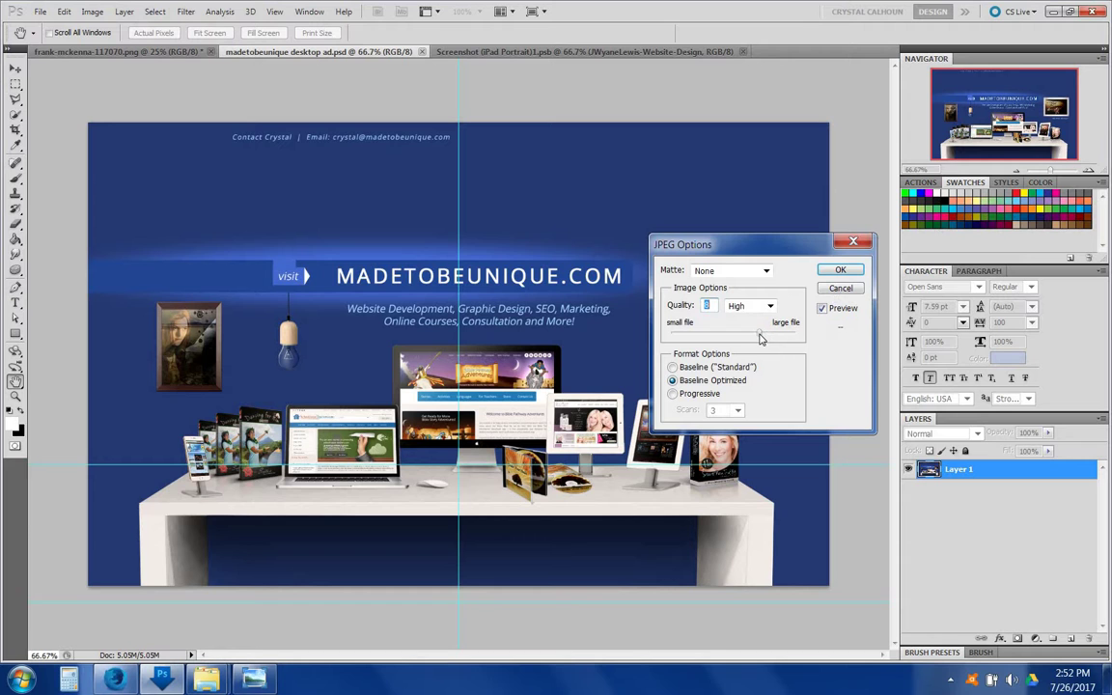
{"action": "left_click", "coordinate": [840, 271]}
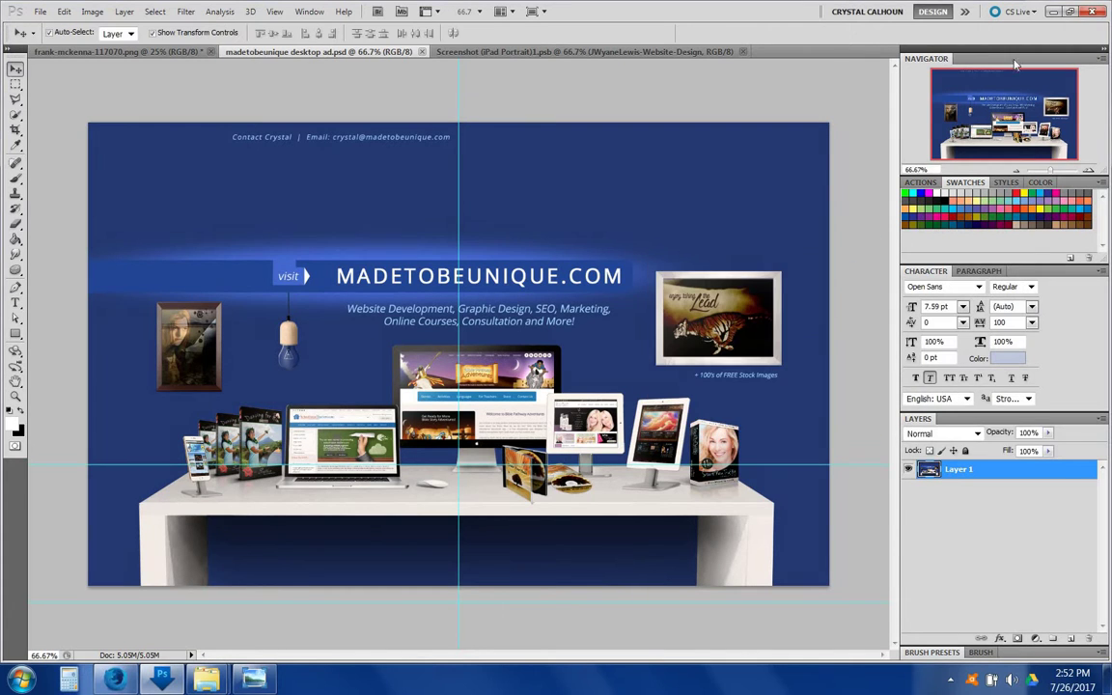
Step: Switch to the Windows desktop, set the exported madetobeunique desktop ad image as the background, and place its icon below the Firefox shortcut
{"action": "left_click", "coordinate": [1054, 12]}
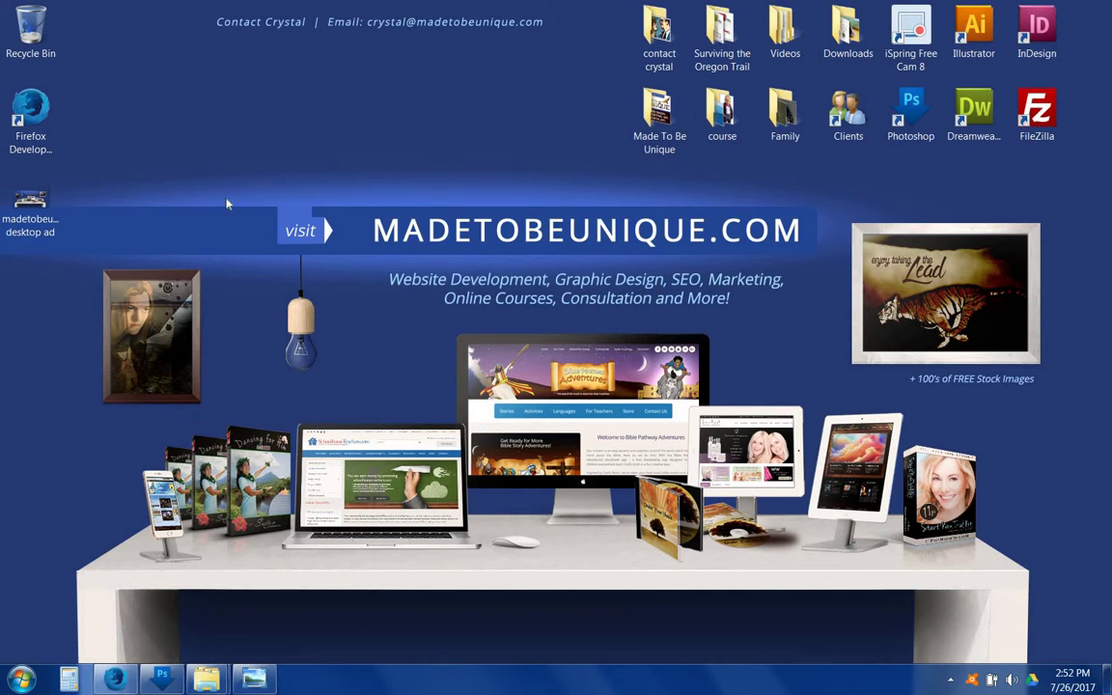
{"action": "left_click_drag", "start_coordinate": [30, 204], "coordinate": [471, 125]}
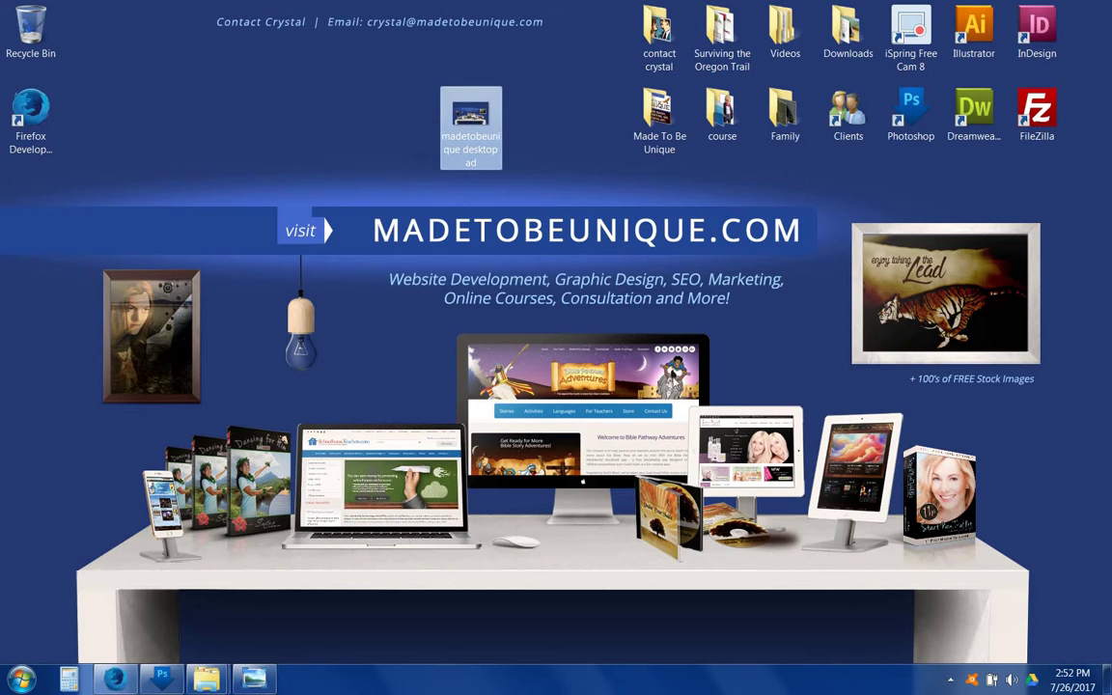
{"action": "right_click", "coordinate": [478, 128]}
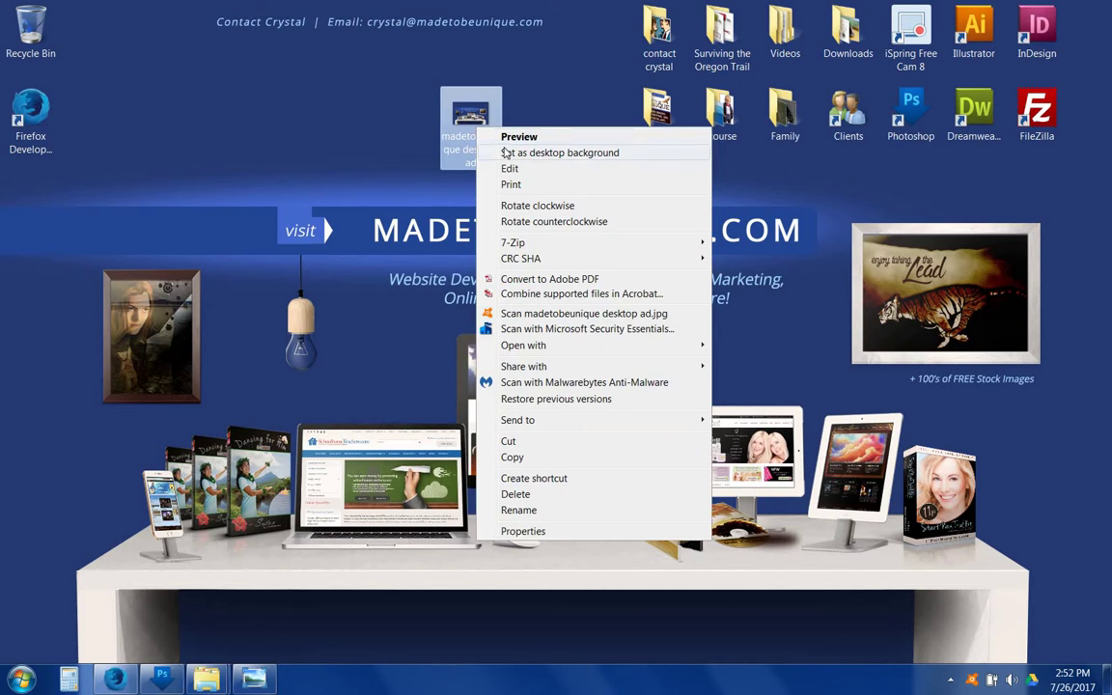
{"action": "left_click", "coordinate": [506, 154]}
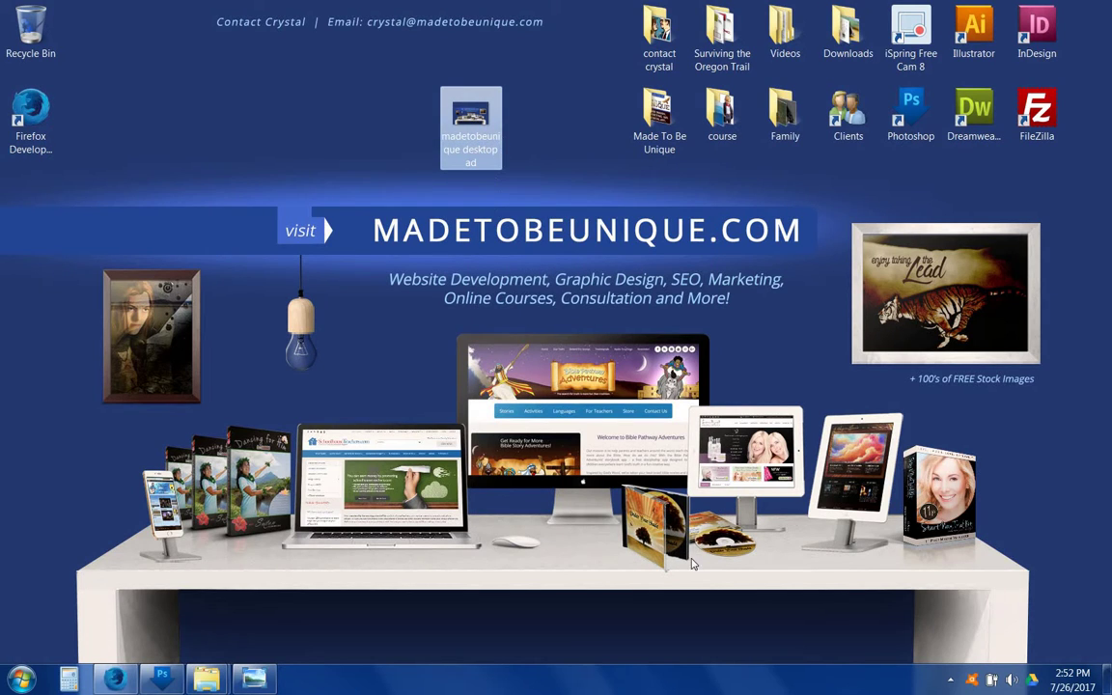
{"action": "left_click_drag", "start_coordinate": [467, 114], "coordinate": [43, 218]}
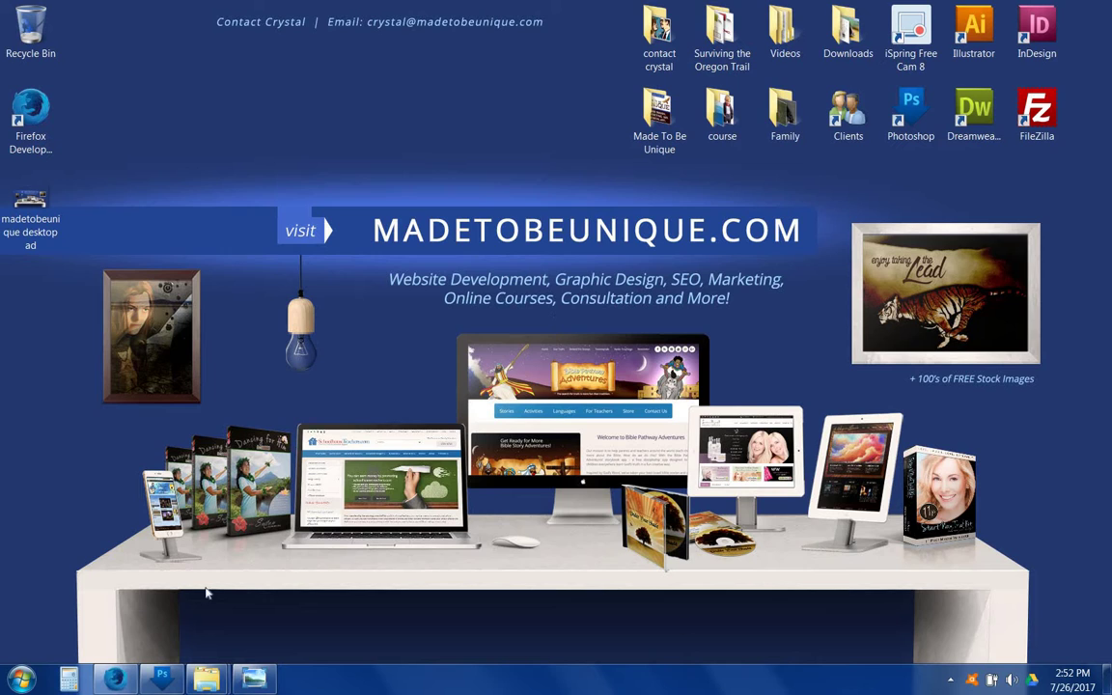
Step: Switch back to Photoshop and toggle the MADETOBEUNIQUE.COM text layer's visibility off and on
{"action": "left_click", "coordinate": [161, 680]}
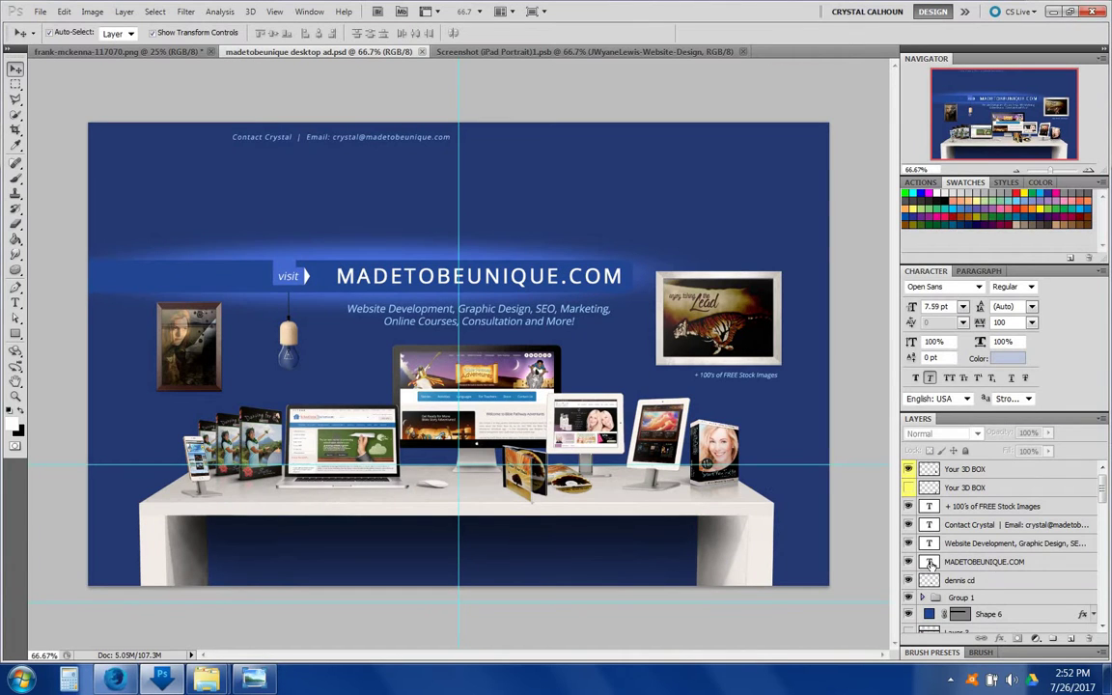
{"action": "left_click", "coordinate": [907, 563]}
{"action": "left_click", "coordinate": [907, 563]}
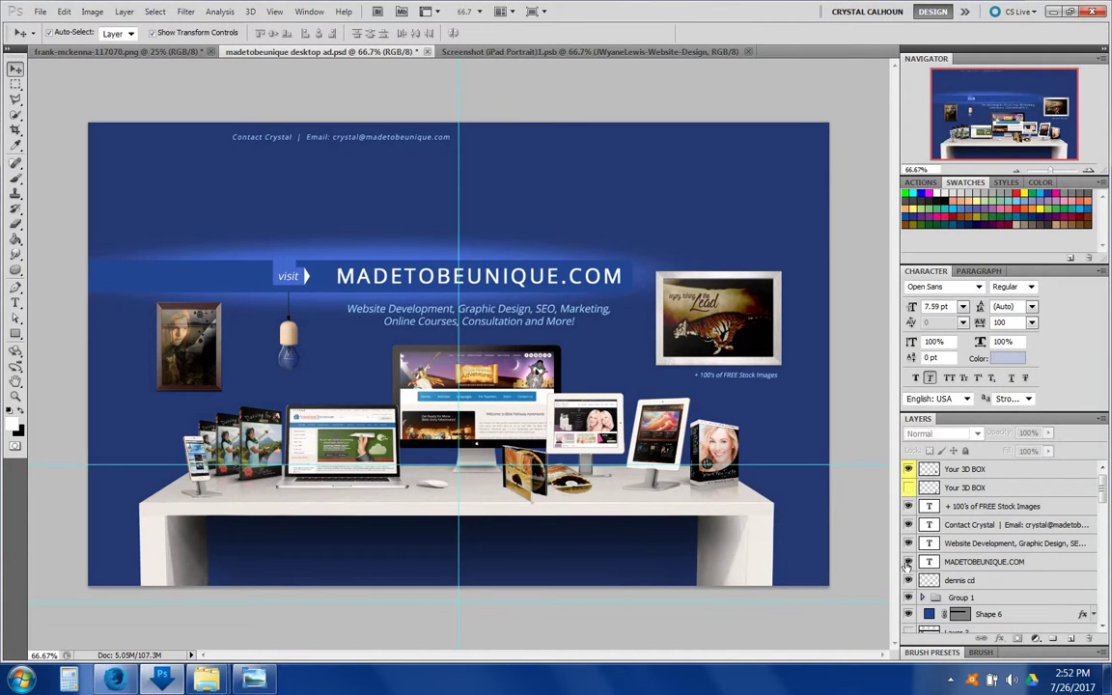
Step: Move the MADETOBEUNIQUE.COM heading slightly left and down within its blue banner
{"action": "left_click", "coordinate": [975, 562]}
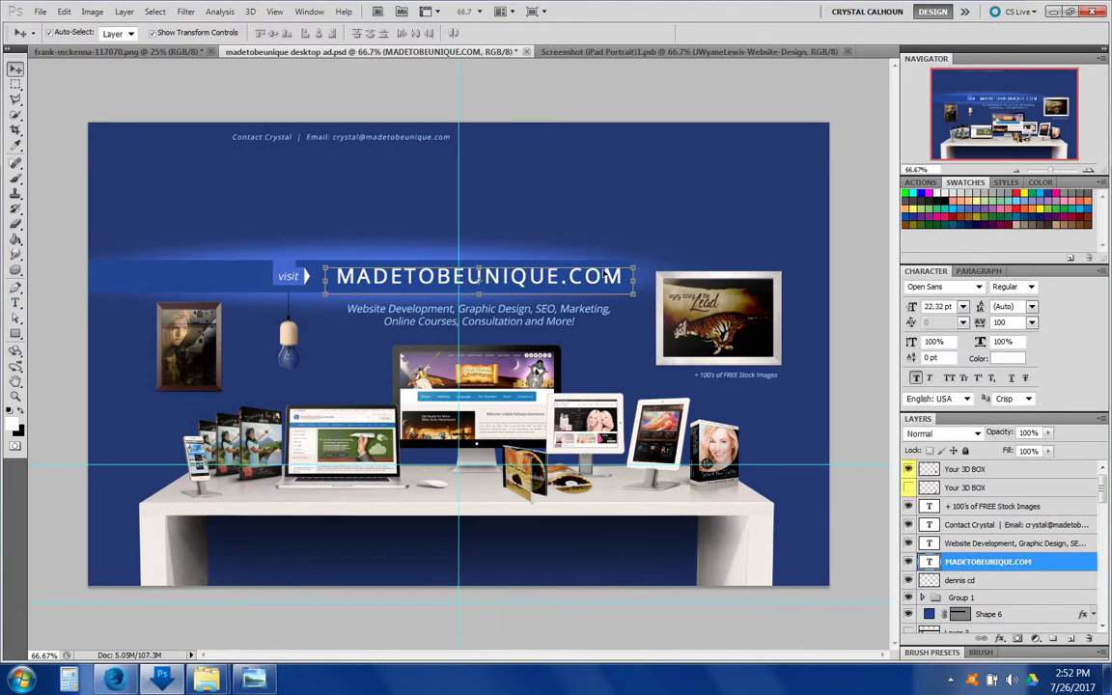
{"action": "left_click_drag", "start_coordinate": [602, 264], "coordinate": [583, 280]}
{"action": "key", "text": "Return"}
{"action": "left_click", "coordinate": [853, 167]}
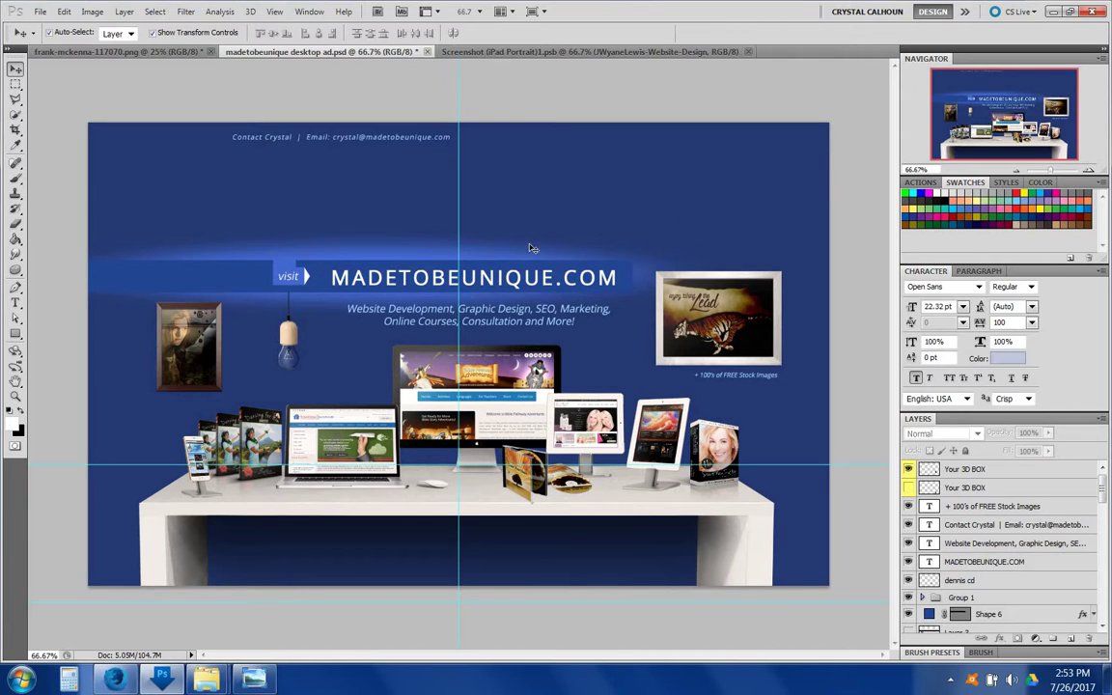
{"action": "left_click", "coordinate": [531, 275]}
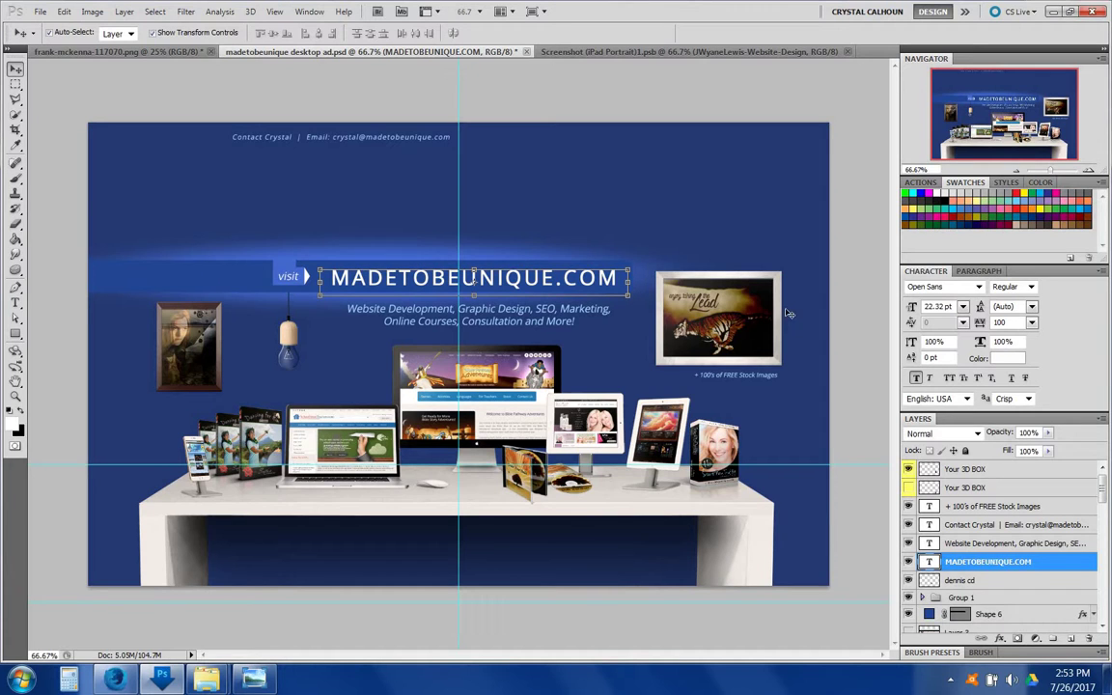
Step: Crop the canvas to a wide banner from just above the heading down to the desktop's front edge, including both wall frames
{"action": "left_click", "coordinate": [15, 127]}
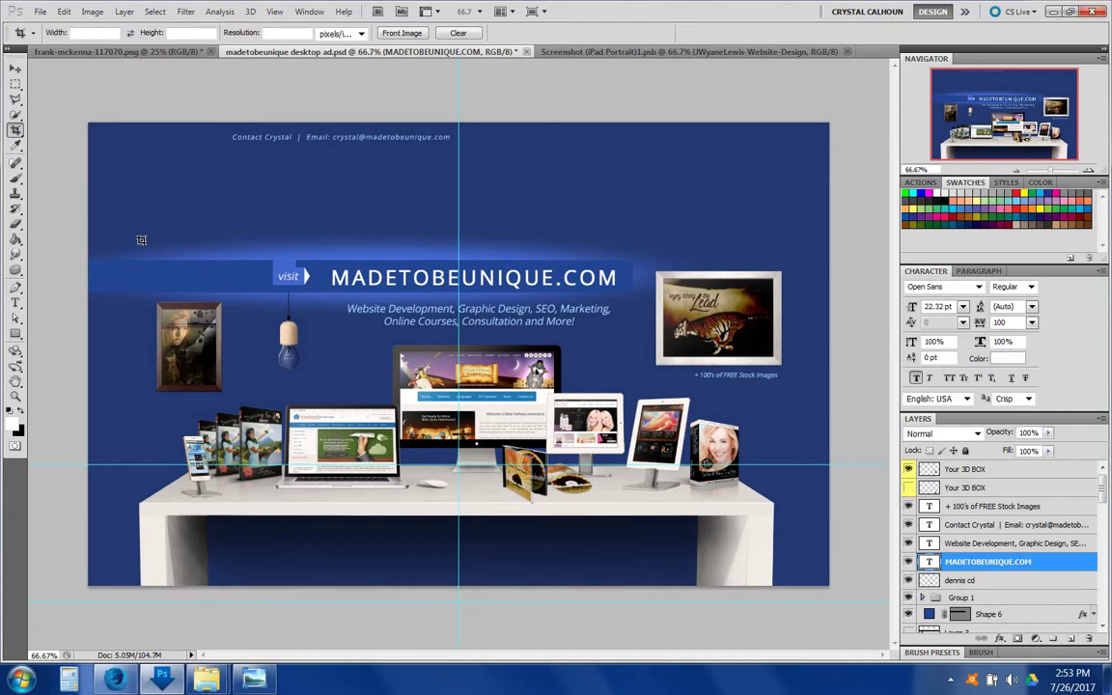
{"action": "left_click_drag", "start_coordinate": [140, 245], "coordinate": [788, 516]}
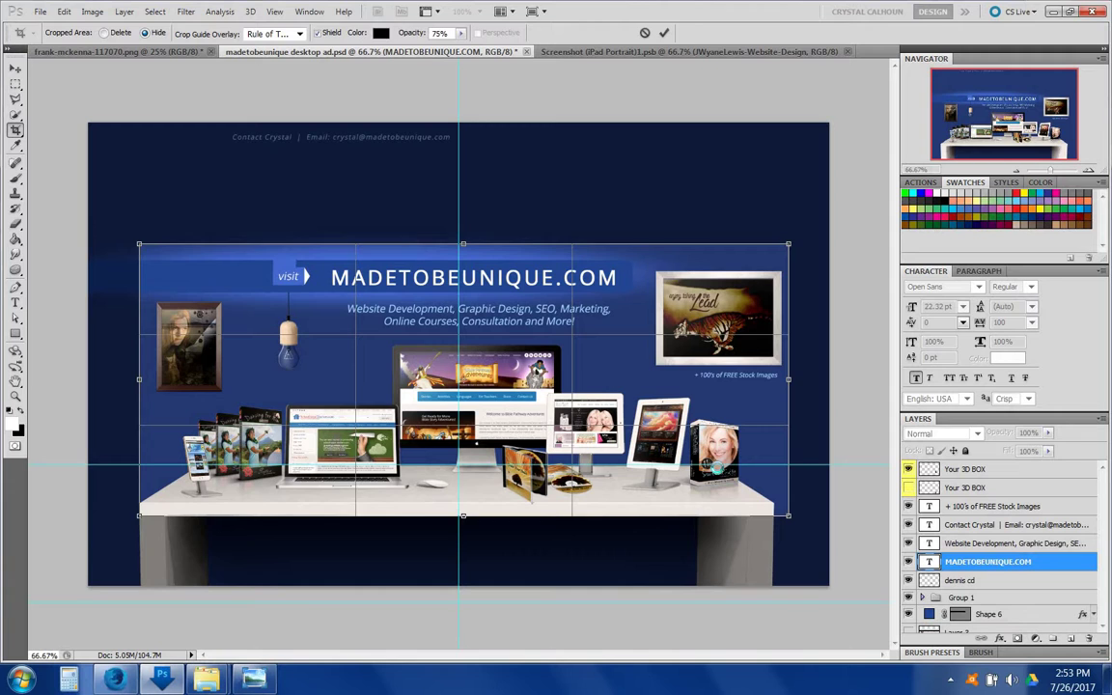
{"action": "key", "text": "Escape"}
{"action": "key", "text": "Return"}
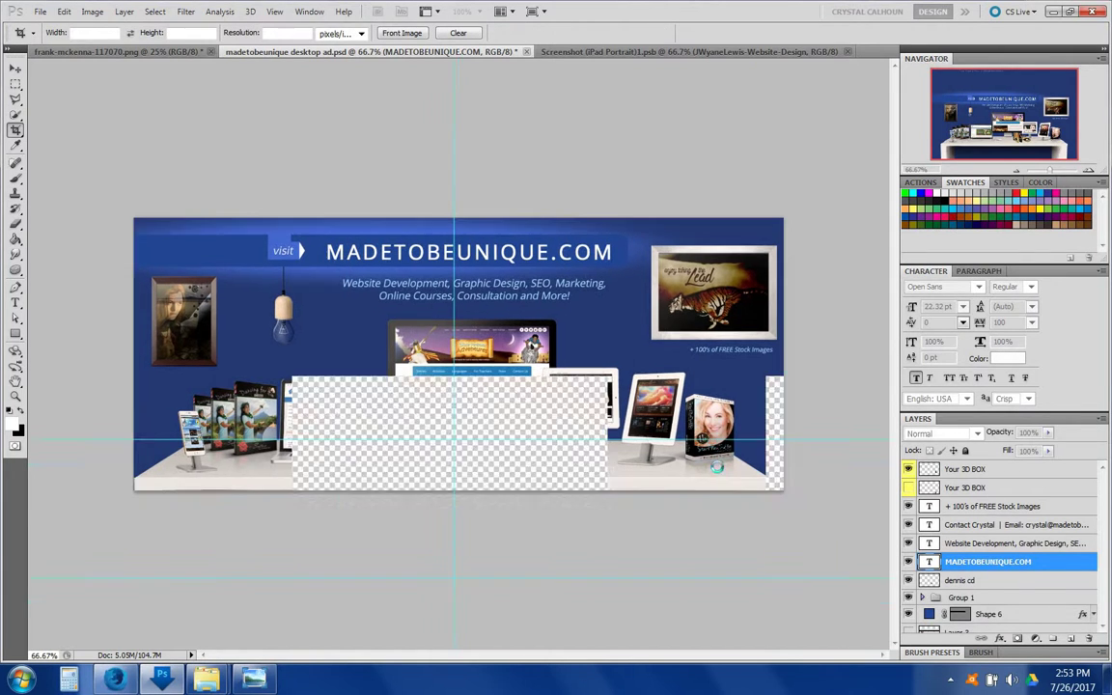
Step: Hide the Website Development services tagline and the + 100's of FREE Stock Images text layers
{"action": "left_click", "coordinate": [15, 68]}
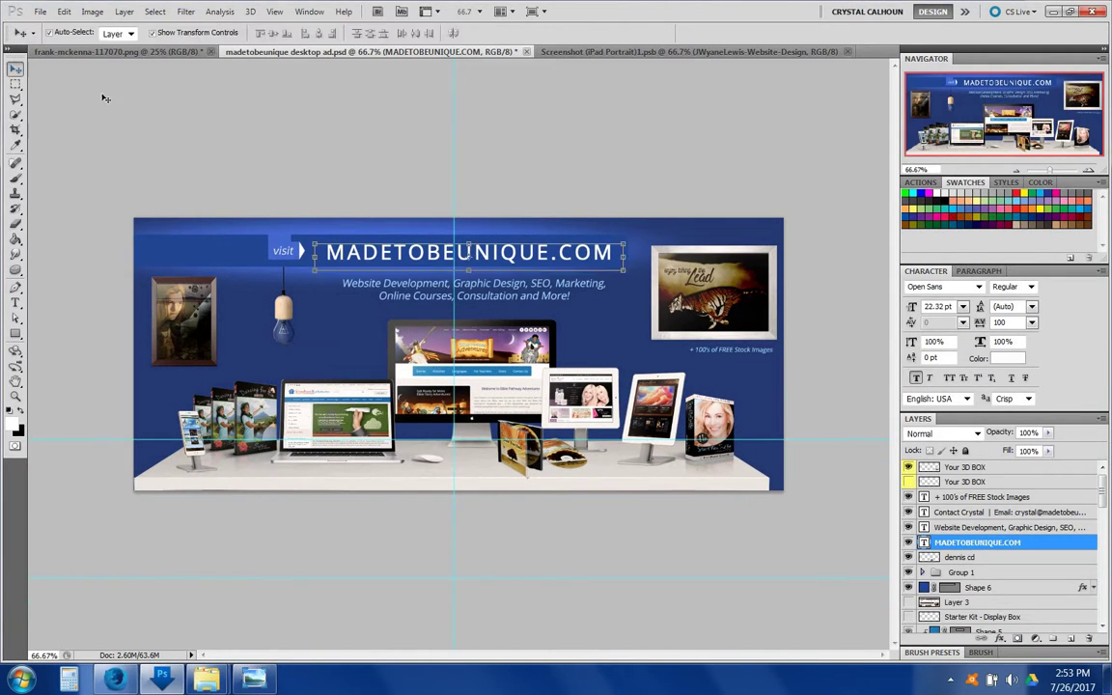
{"action": "left_click", "coordinate": [522, 290]}
{"action": "left_click", "coordinate": [908, 527]}
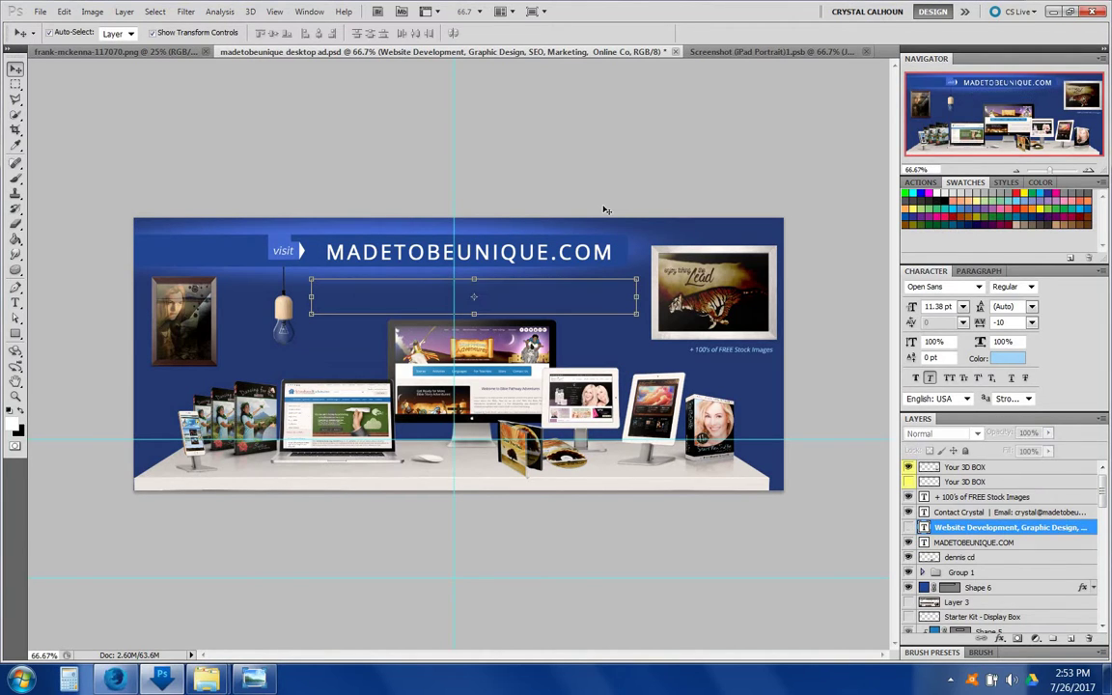
{"action": "left_click", "coordinate": [731, 352]}
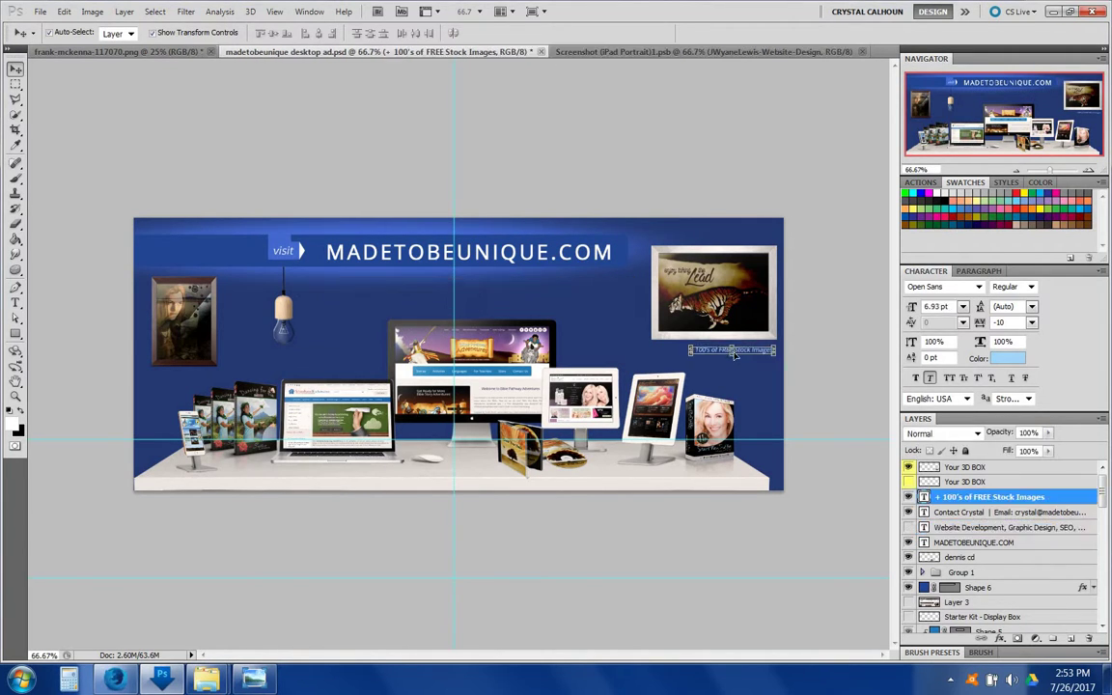
{"action": "left_click", "coordinate": [908, 496]}
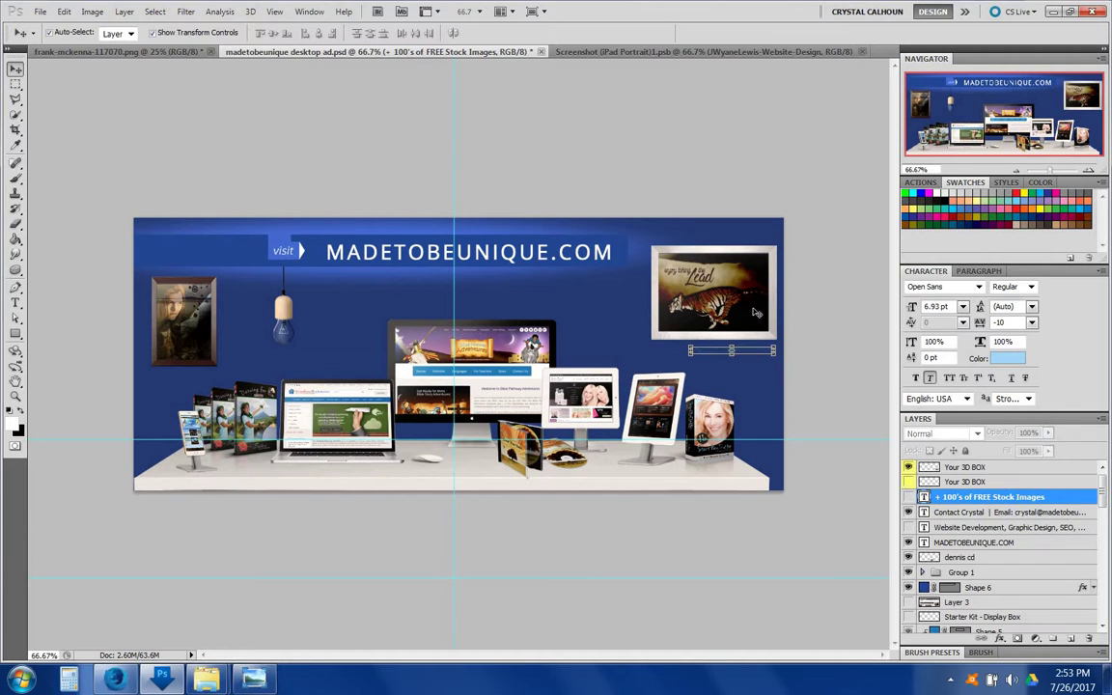
Step: Select the framed tiger poster and open its Screenshot (Poster Landscape) smart object for editing
{"action": "left_click", "coordinate": [692, 276]}
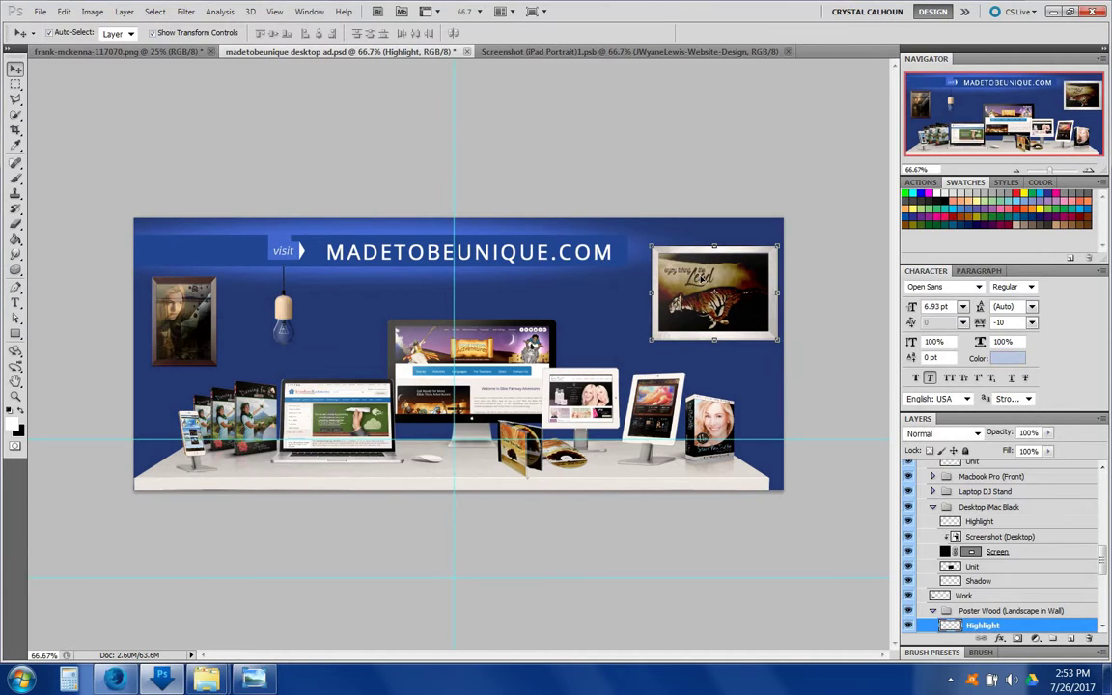
{"action": "scroll", "coordinate": [985, 565], "scroll_direction": "down", "scroll_amount": 3}
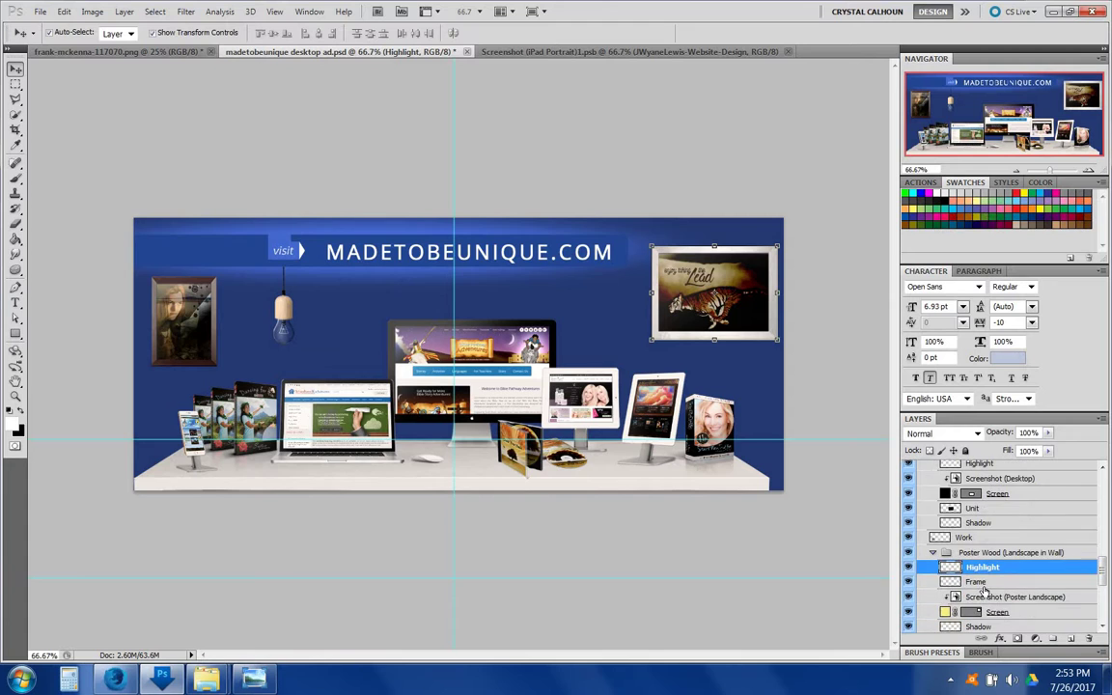
{"action": "scroll", "coordinate": [984, 567], "scroll_direction": "down", "scroll_amount": 2}
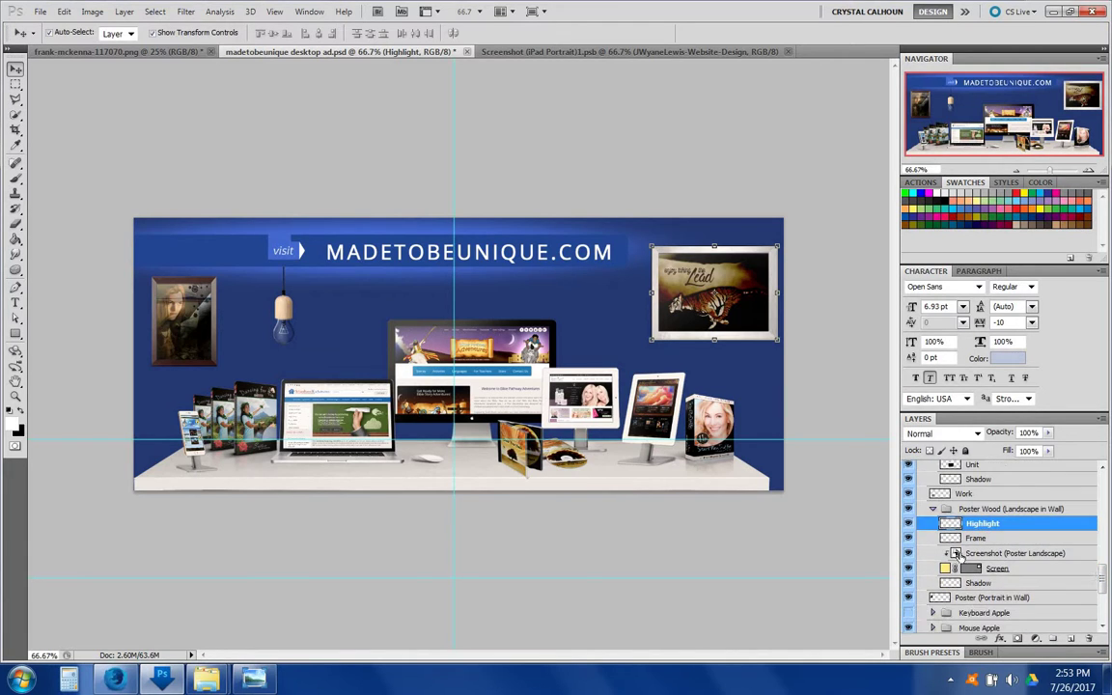
{"action": "left_click", "coordinate": [958, 553]}
{"action": "double_click", "coordinate": [956, 553]}
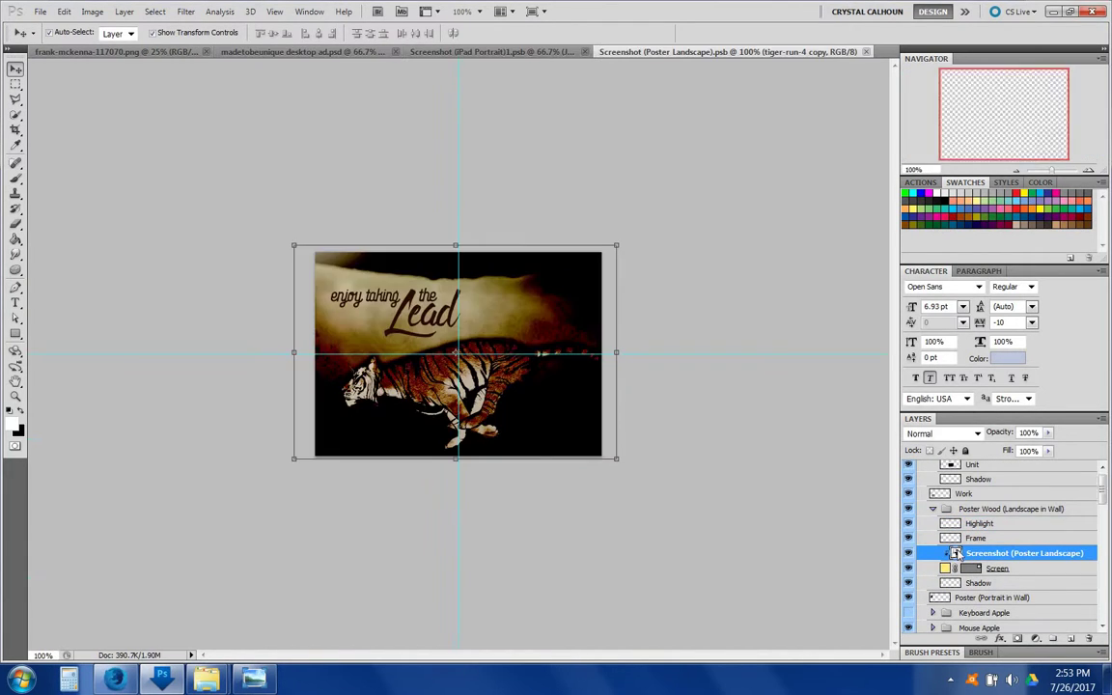
Step: Hide the text layers "the", "enjoy taking" and "Lead" in the tiger poster artwork and save the smart object
{"action": "left_click", "coordinate": [908, 473]}
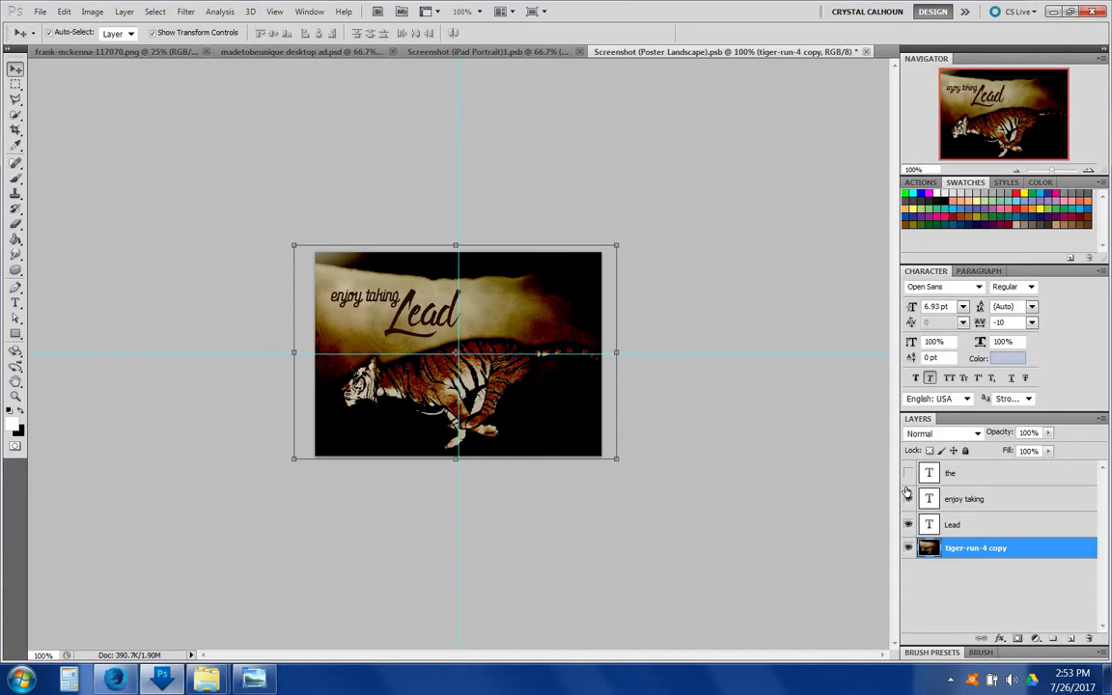
{"action": "left_click", "coordinate": [908, 499]}
{"action": "left_click", "coordinate": [907, 525]}
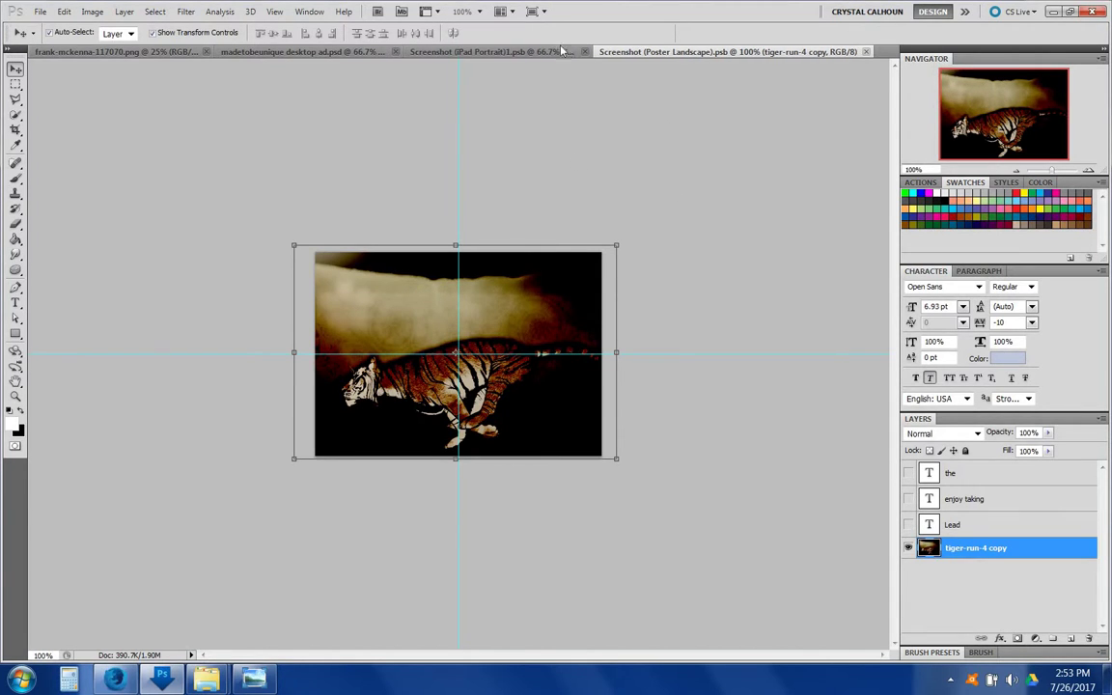
Step: Close Screenshot (iPad Portrait)1.psb and collapse the Poster Wood (Landscape in Wall) group in madetobeunique desktop ad.psd
{"action": "left_click", "coordinate": [501, 51]}
{"action": "left_click", "coordinate": [690, 52]}
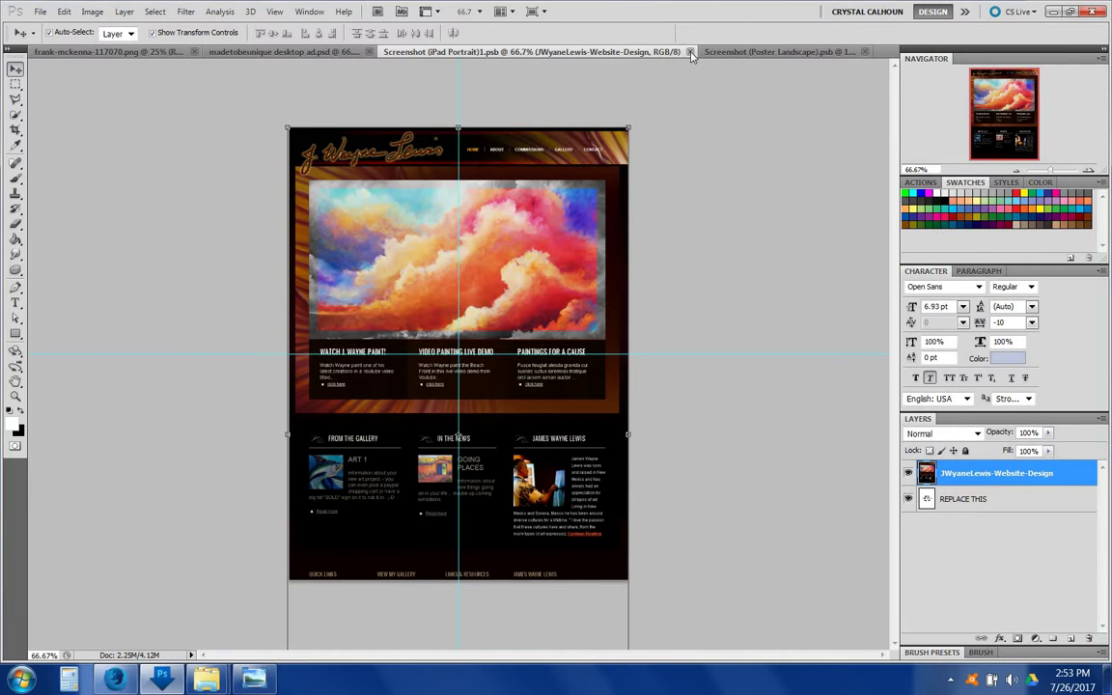
{"action": "left_click", "coordinate": [309, 54]}
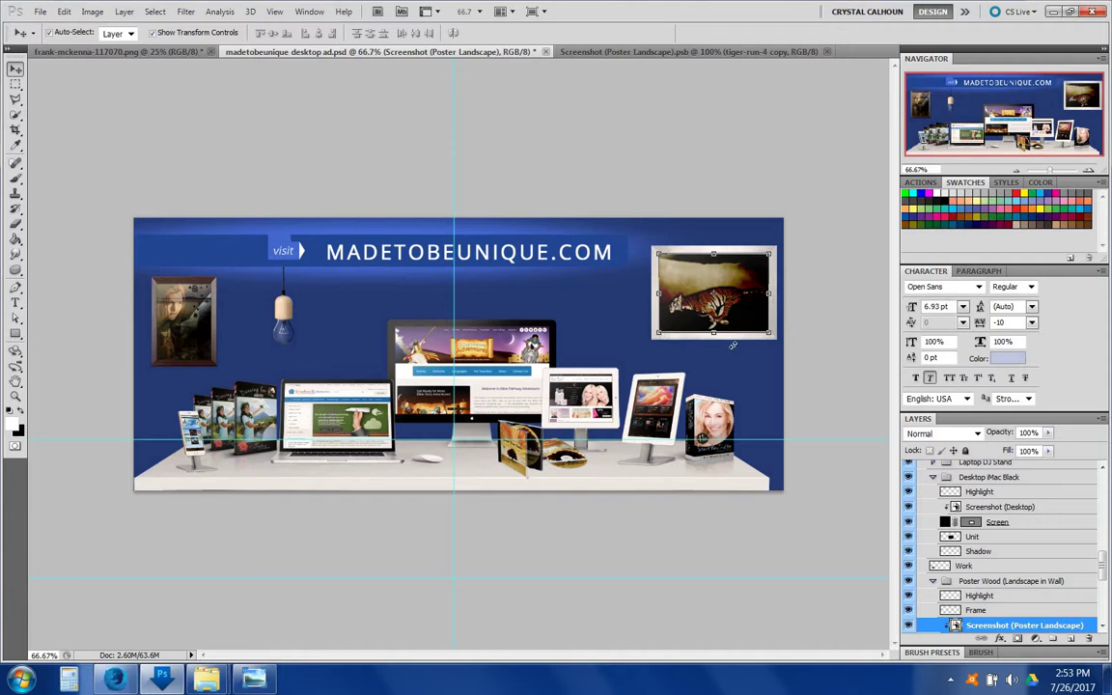
{"action": "left_click", "coordinate": [933, 581]}
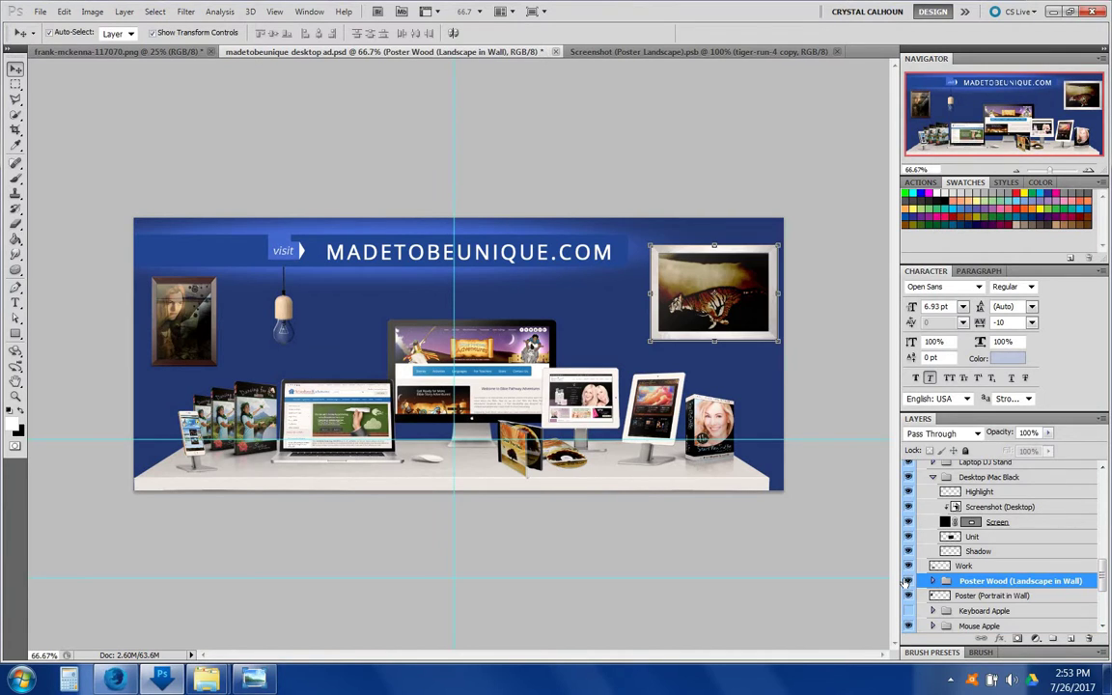
Step: Hide the Poster Wood (Landscape in Wall) group and the Poster (Portrait in Wall) layer
{"action": "left_click", "coordinate": [908, 581]}
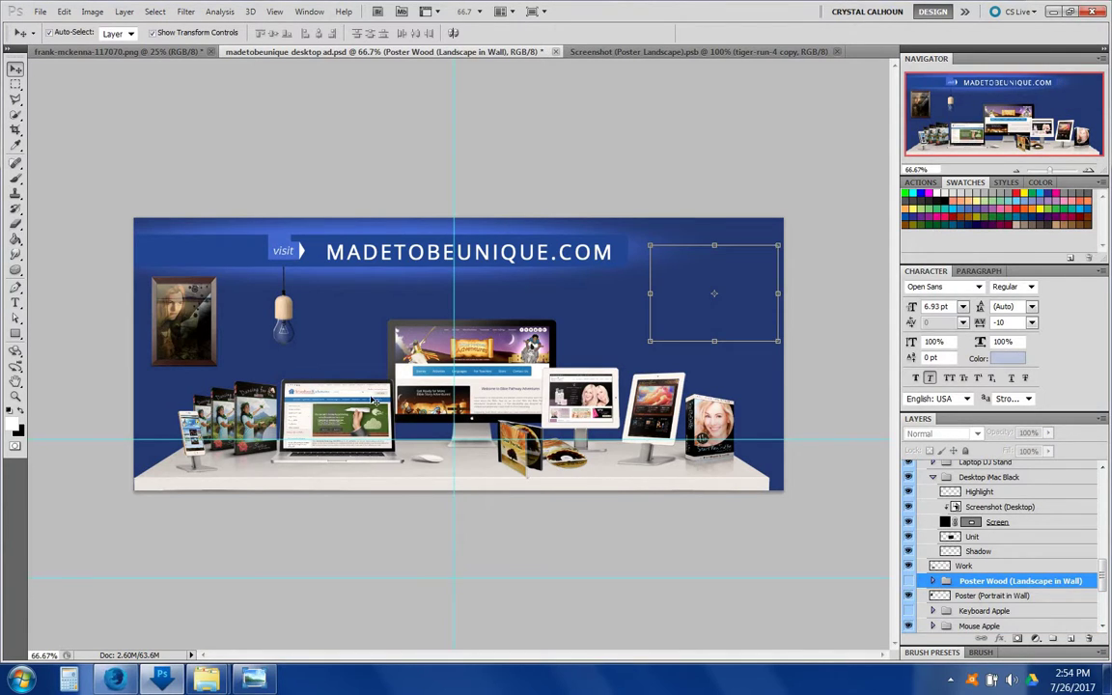
{"action": "left_click", "coordinate": [147, 322]}
{"action": "left_click", "coordinate": [155, 322]}
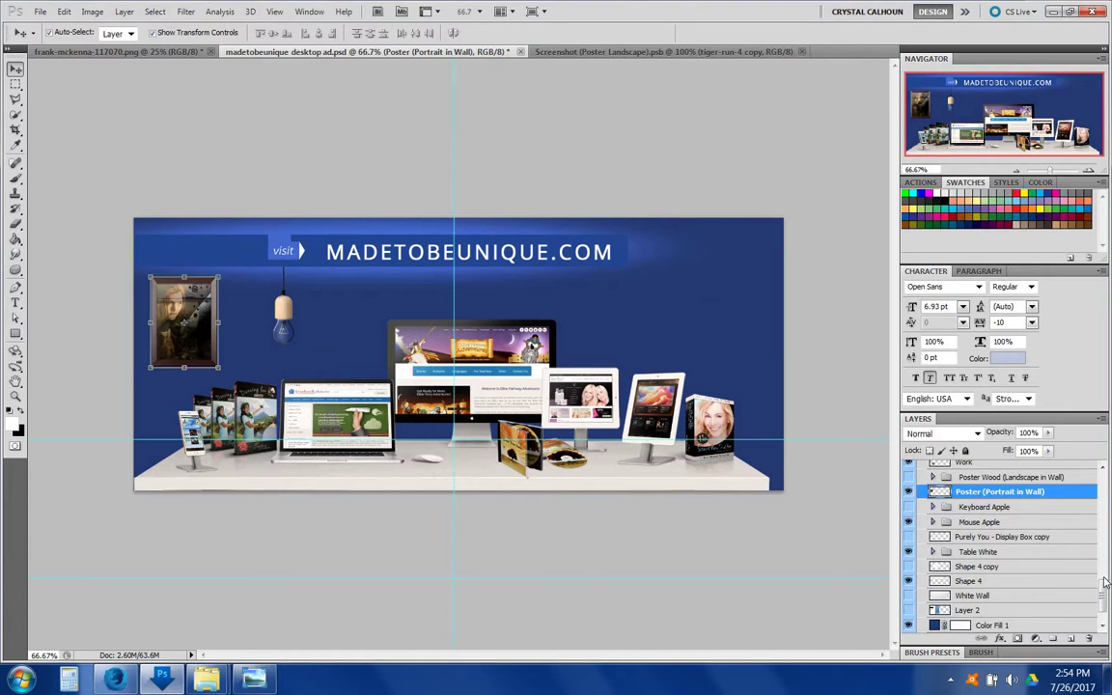
{"action": "left_click", "coordinate": [908, 491]}
{"action": "left_click", "coordinate": [796, 558]}
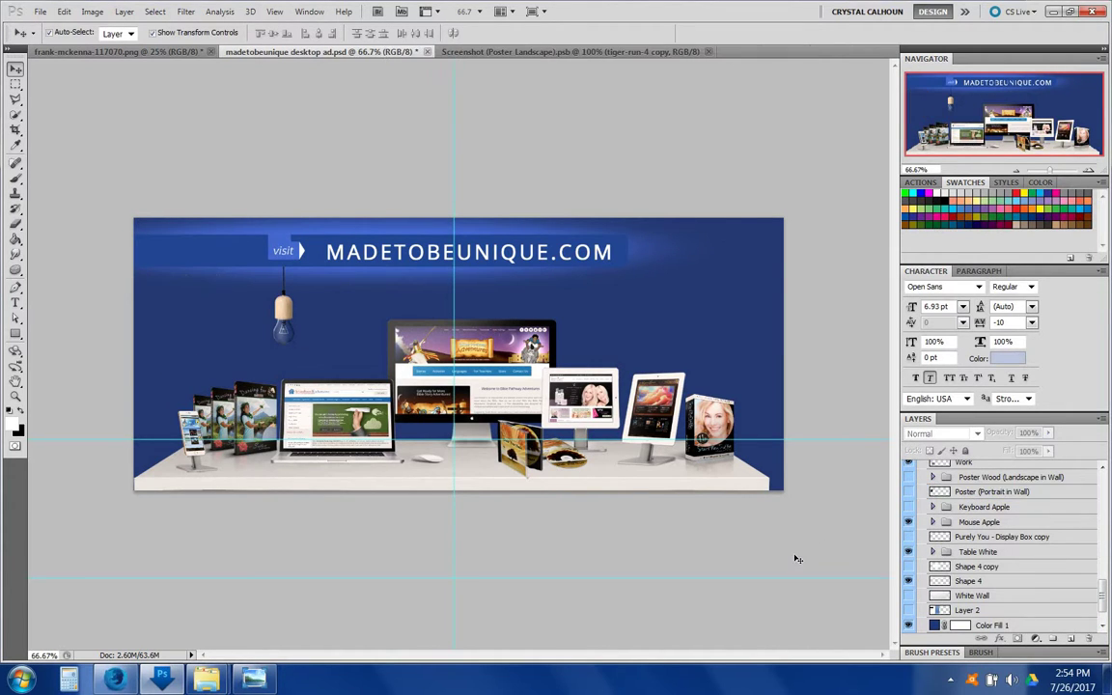
Step: Save a copy as a JPEG at quality 8 (High), adding "2" to the end of the madetobeunique desktop ad file name
{"action": "left_click", "coordinate": [41, 11]}
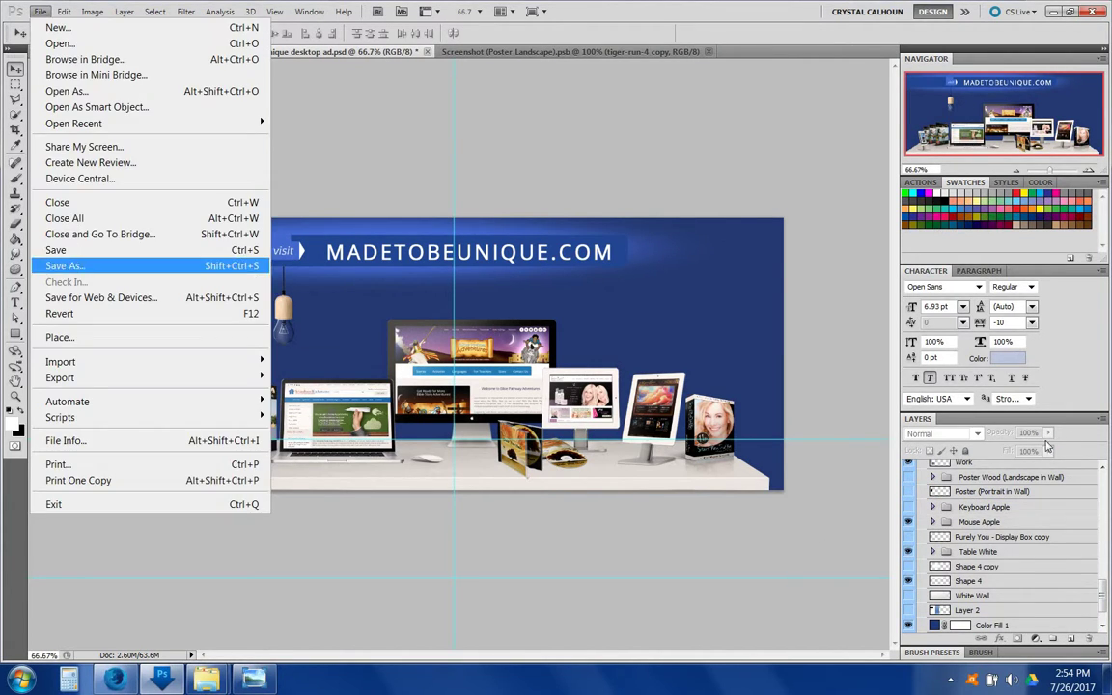
{"action": "left_click", "coordinate": [58, 267]}
{"action": "left_click", "coordinate": [802, 462]}
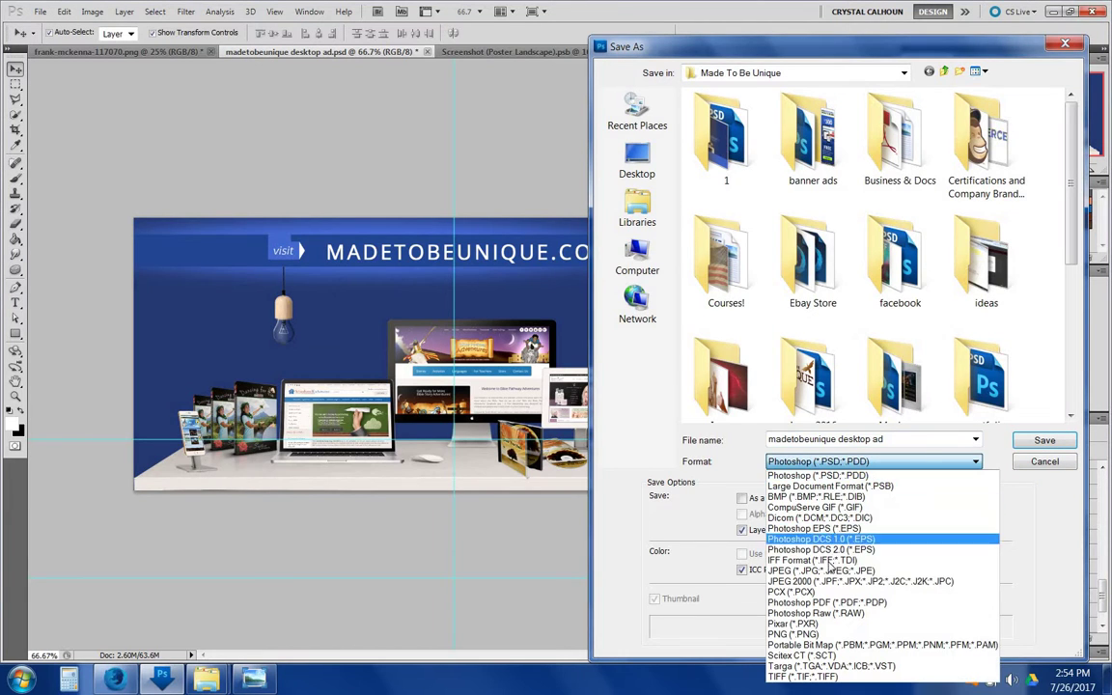
{"action": "left_click", "coordinate": [821, 570]}
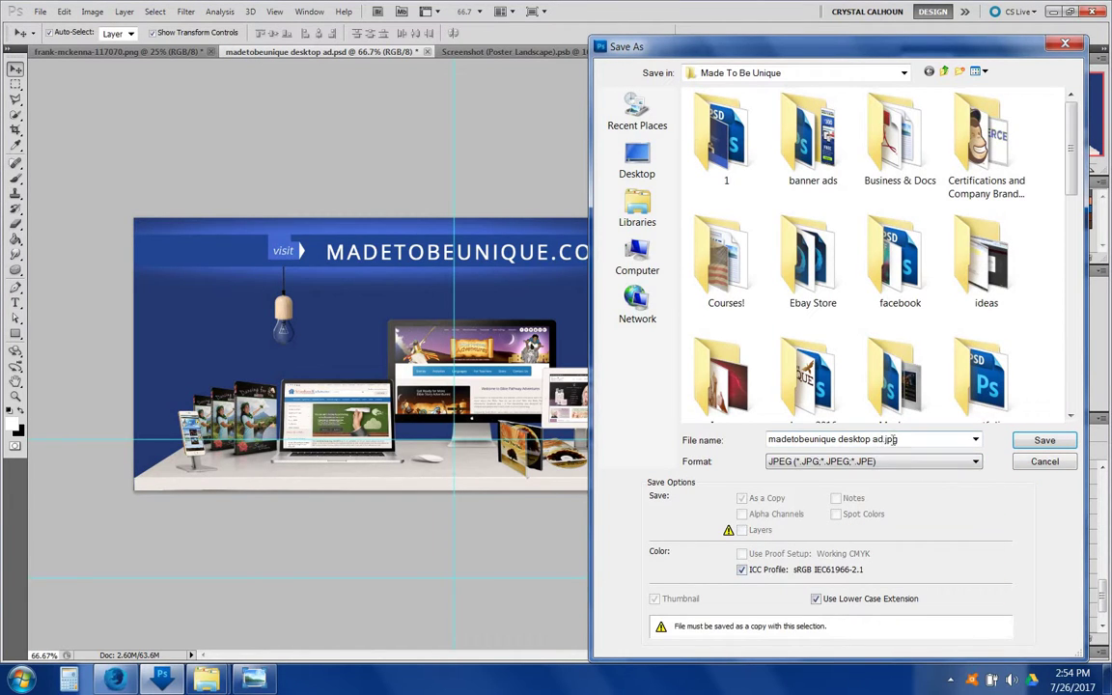
{"action": "left_click", "coordinate": [886, 439]}
{"action": "left_click", "coordinate": [884, 439]}
{"action": "type", "text": "2"}
{"action": "left_click", "coordinate": [1044, 440]}
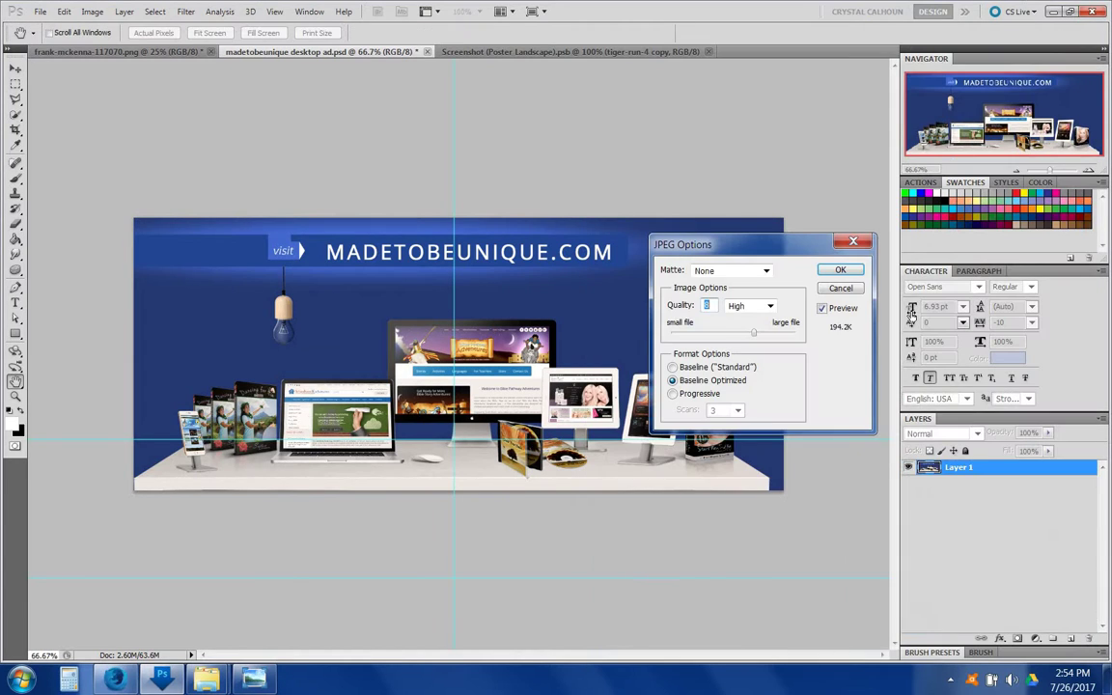
{"action": "left_click", "coordinate": [841, 270]}
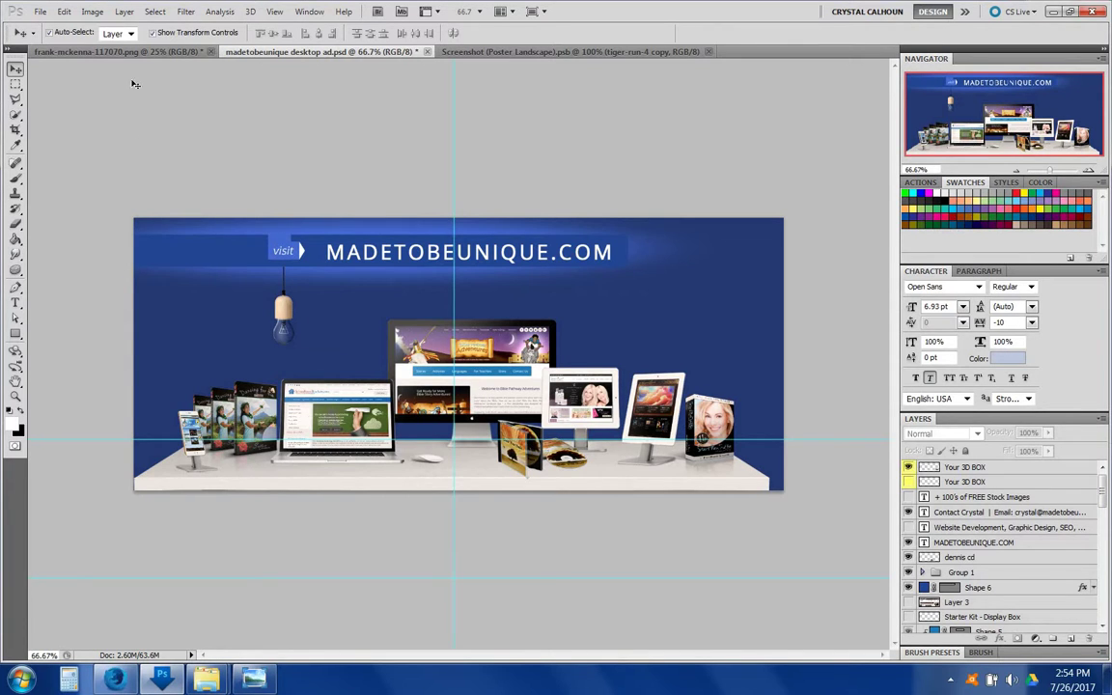
Step: Float frank-mckenna-117070.png in a smaller window, copy its Layer 0 into madetobeunique desktop ad.psd, dock it again and return to the ad
{"action": "left_click", "coordinate": [120, 54]}
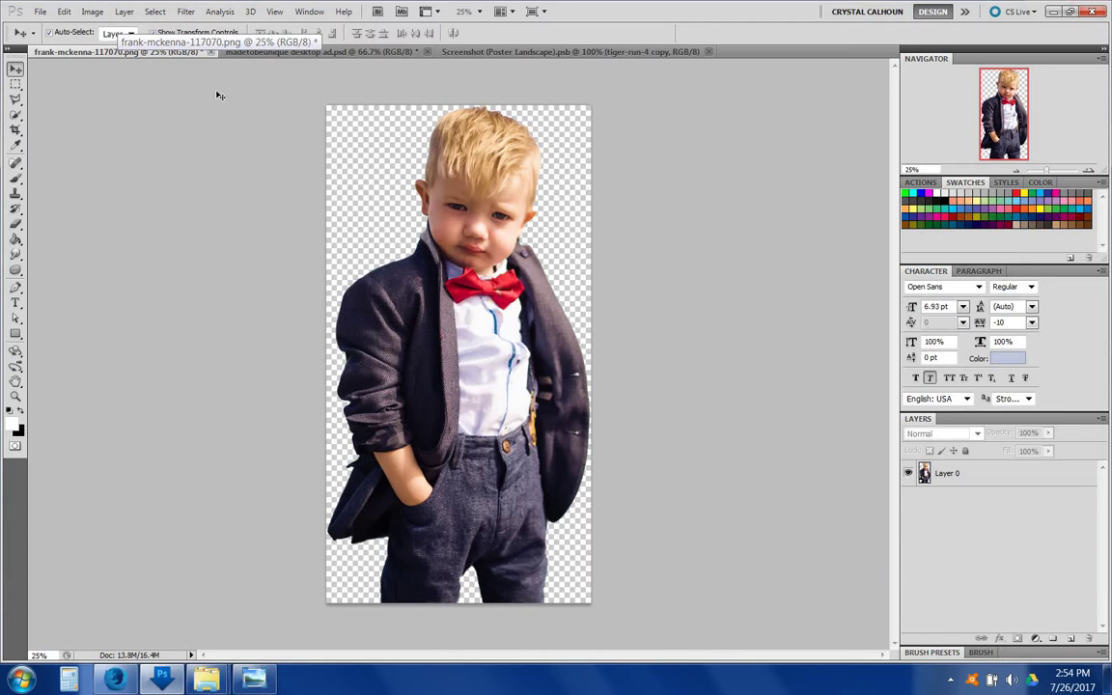
{"action": "mouse_move", "coordinate": [169, 55]}
{"action": "left_mouse_down"}
{"action": "mouse_move", "coordinate": [168, 87]}
{"action": "mouse_move", "coordinate": [174, 70]}
{"action": "left_mouse_up"}
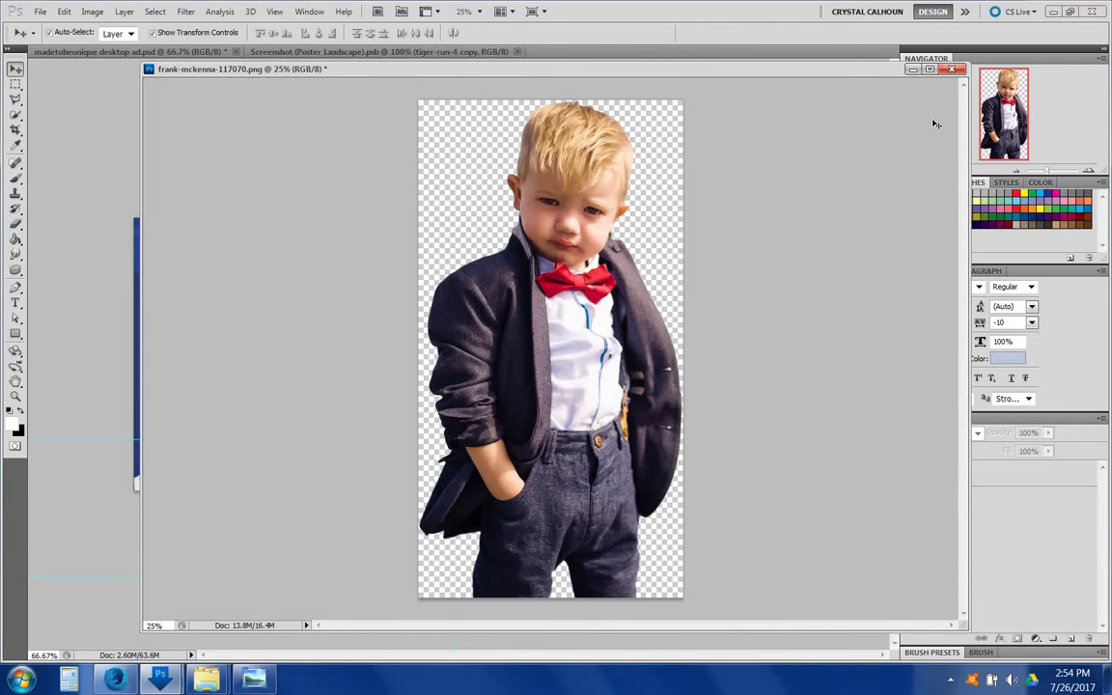
{"action": "left_click_drag", "start_coordinate": [962, 109], "coordinate": [459, 172]}
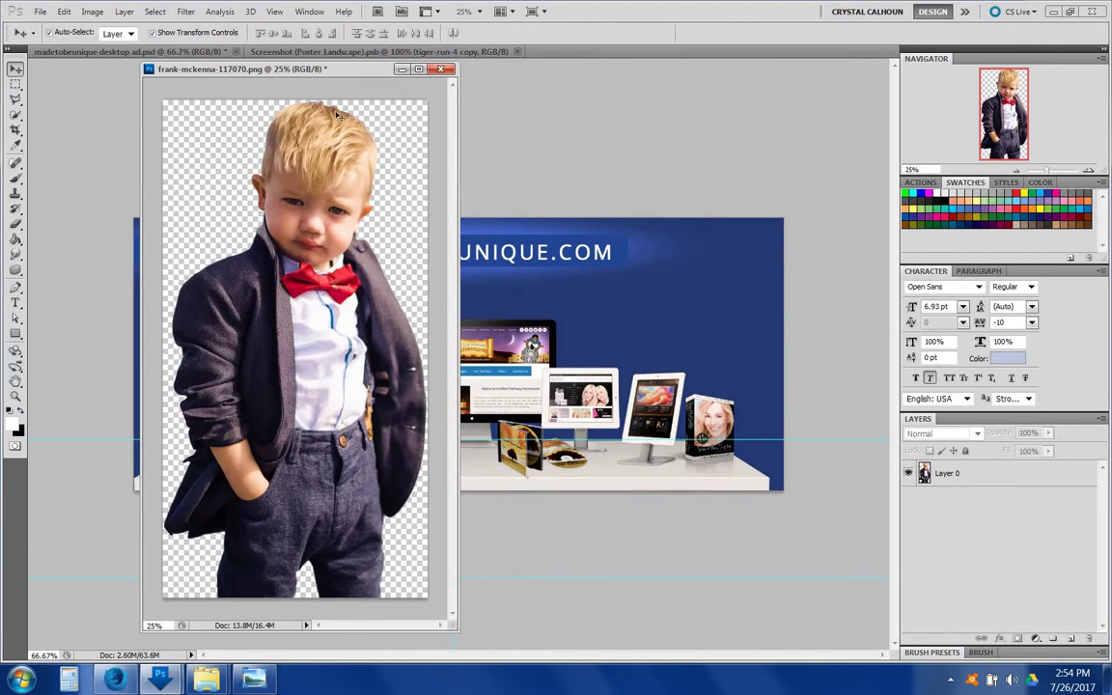
{"action": "left_click_drag", "start_coordinate": [311, 72], "coordinate": [566, 72]}
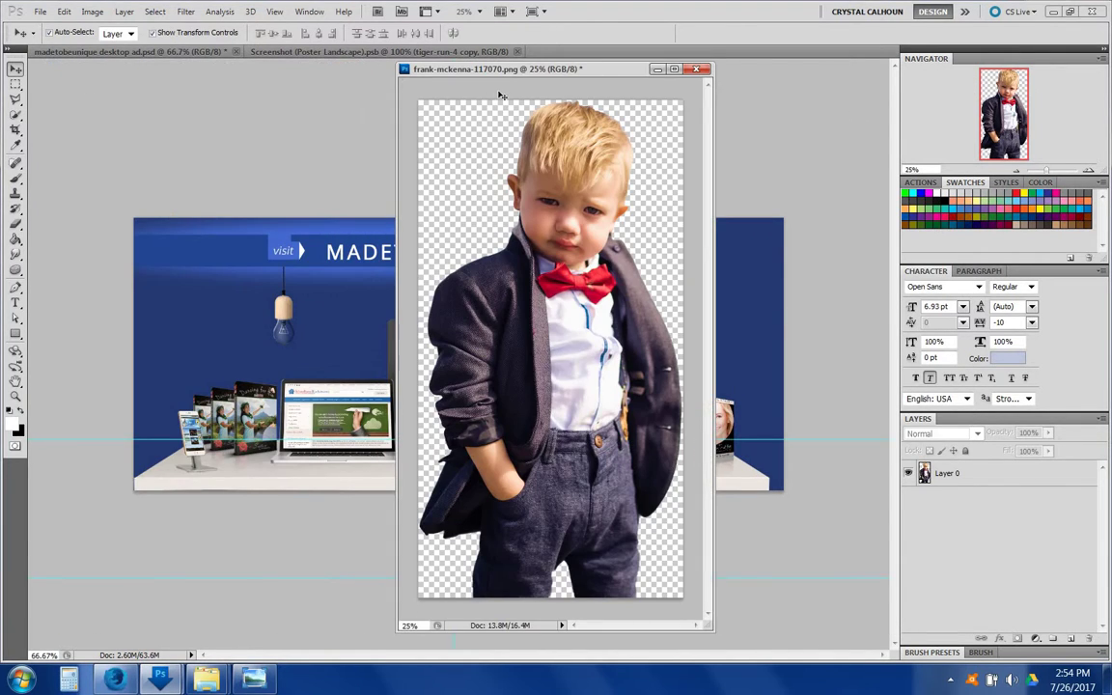
{"action": "left_click", "coordinate": [994, 475]}
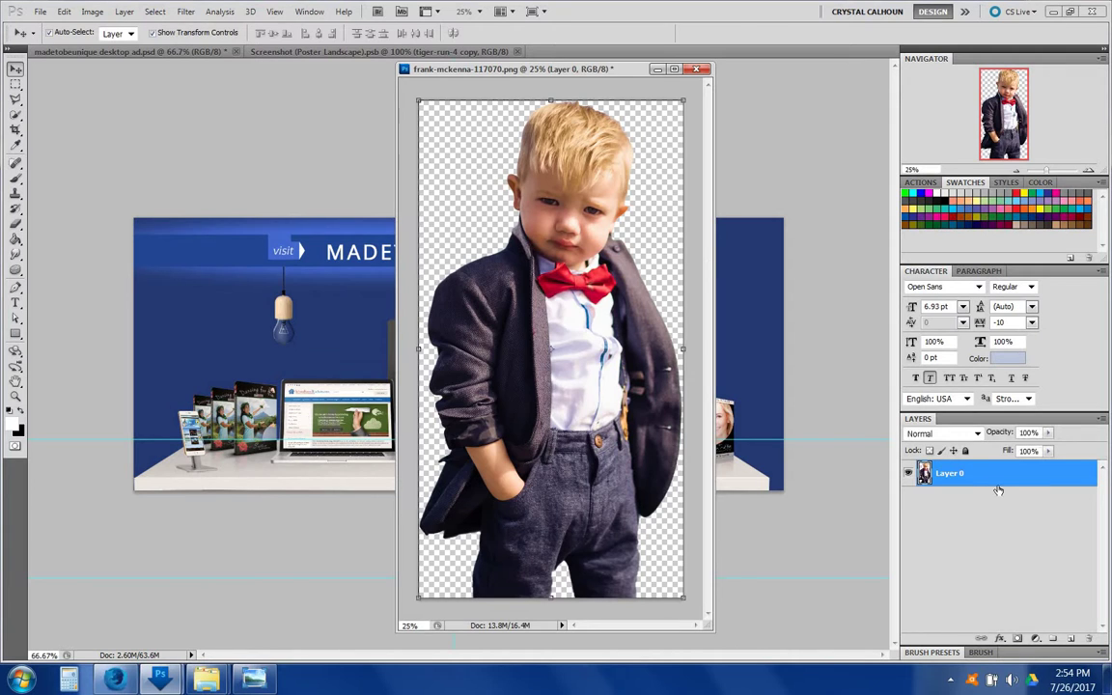
{"action": "left_click_drag", "start_coordinate": [998, 490], "coordinate": [294, 395]}
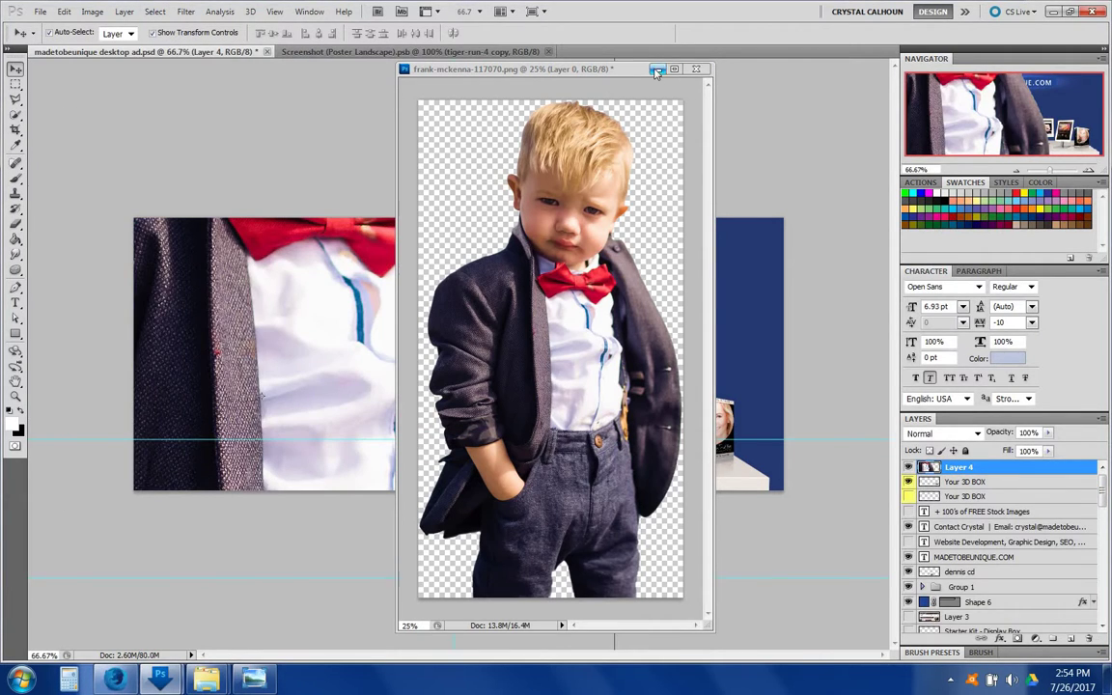
{"action": "left_click_drag", "start_coordinate": [579, 74], "coordinate": [579, 50]}
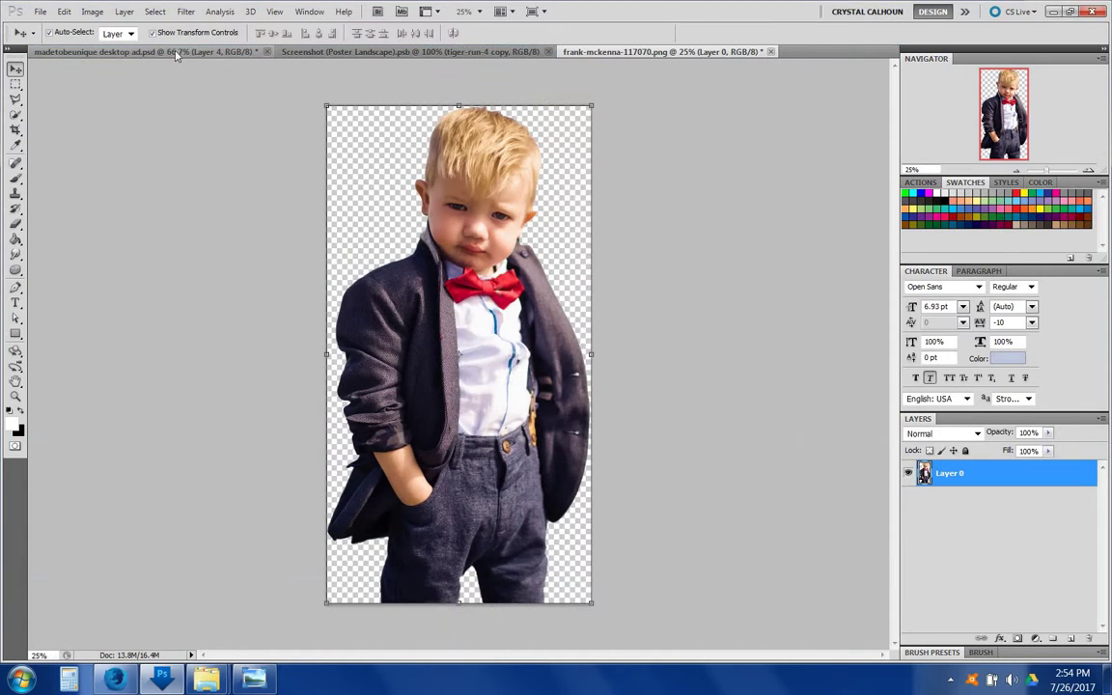
{"action": "left_click", "coordinate": [145, 51]}
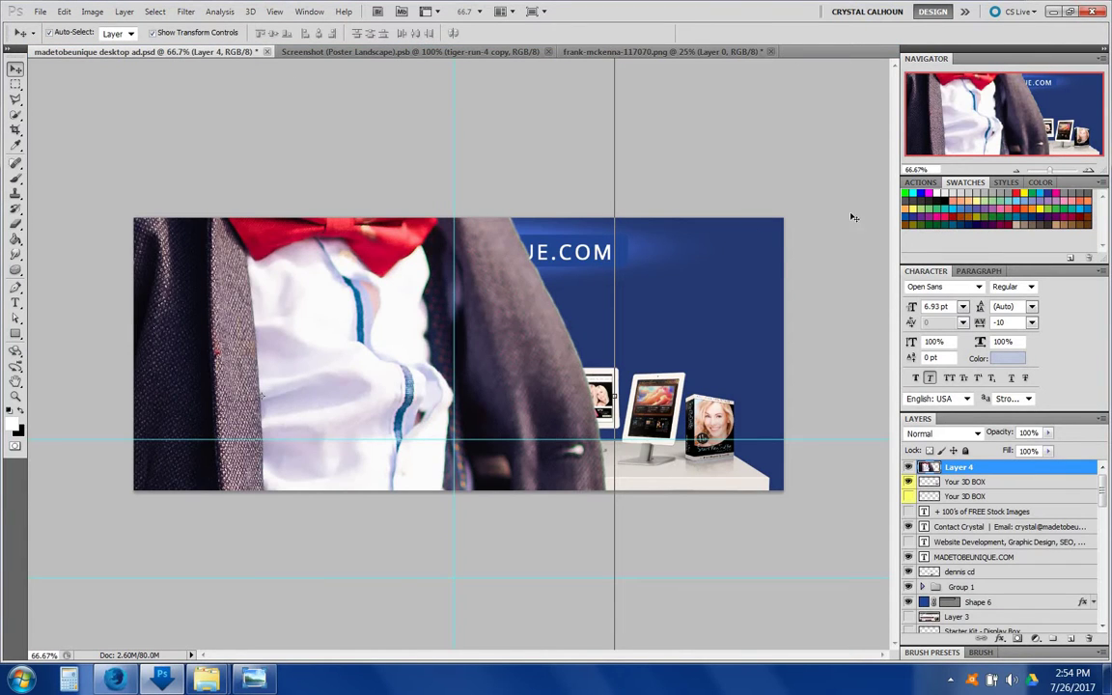
Step: Scale the boy proportionally to about 19.65% and place him at the left end of the banner's desk
{"action": "left_click", "coordinate": [1017, 171]}
{"action": "left_click", "coordinate": [1016, 171]}
{"action": "left_click", "coordinate": [1016, 171]}
{"action": "left_click", "coordinate": [1017, 171]}
{"action": "left_click", "coordinate": [1016, 170]}
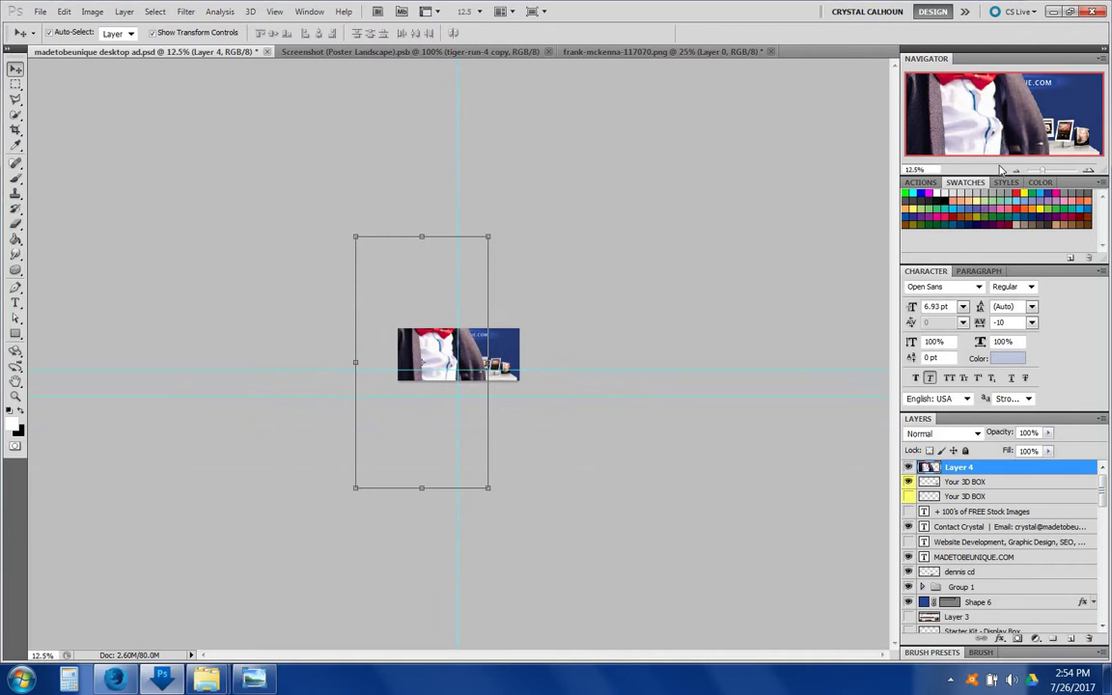
{"action": "left_click", "coordinate": [487, 235]}
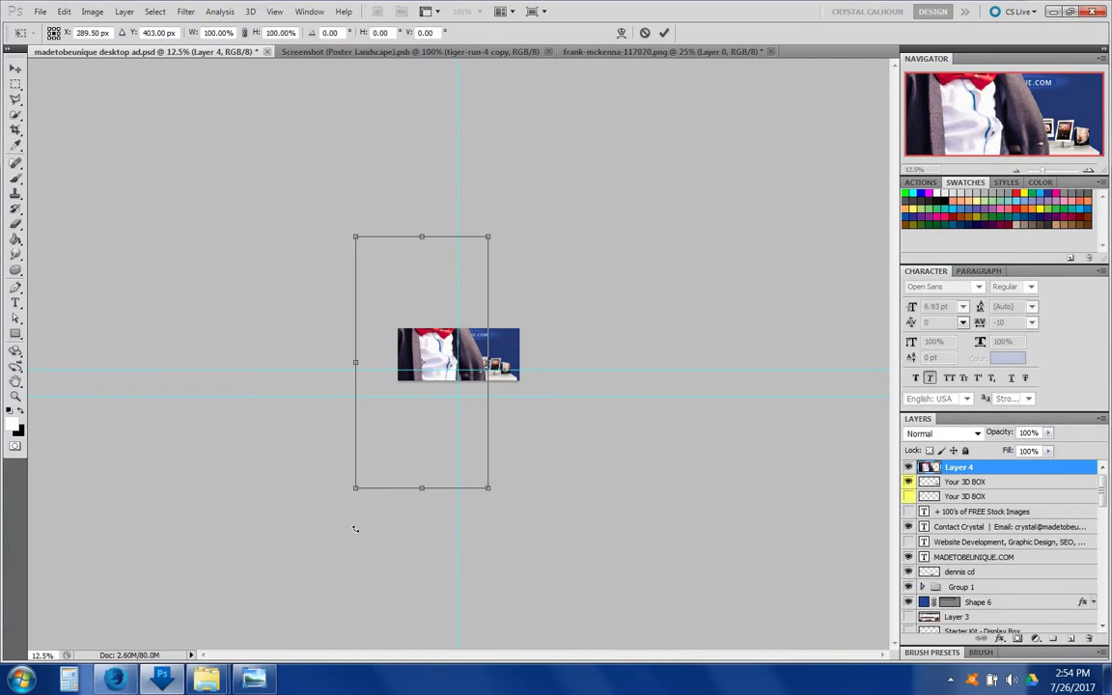
{"action": "left_click_drag", "start_coordinate": [356, 489], "coordinate": [408, 388]}
{"action": "left_click_drag", "start_coordinate": [489, 237], "coordinate": [433, 334]}
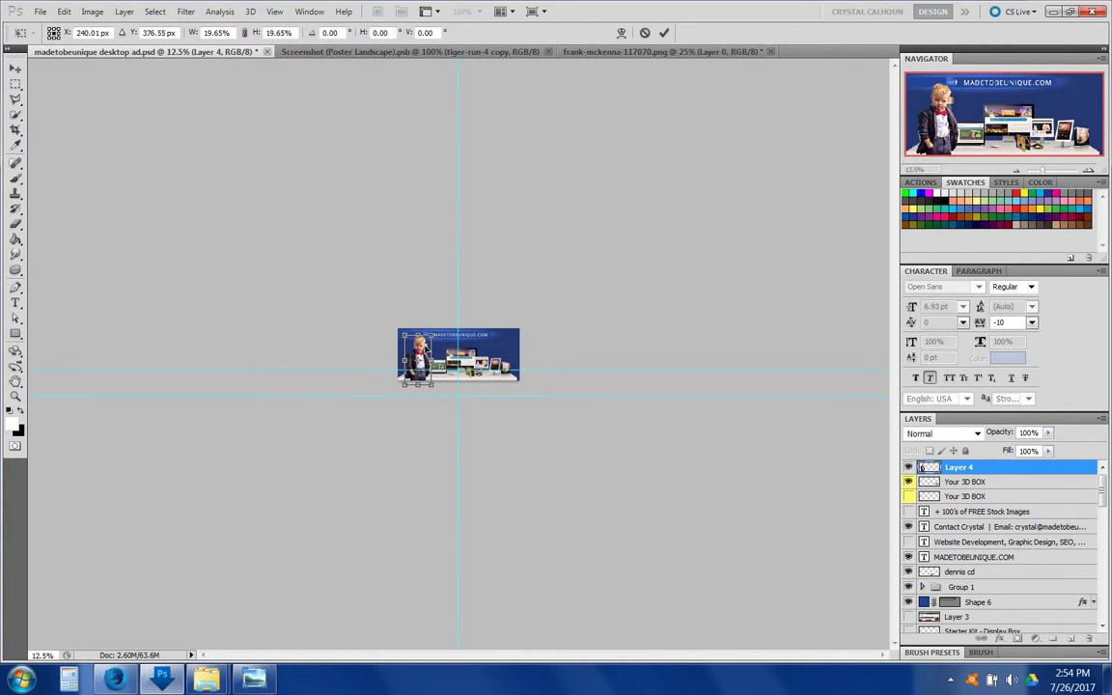
{"action": "key", "text": "Return"}
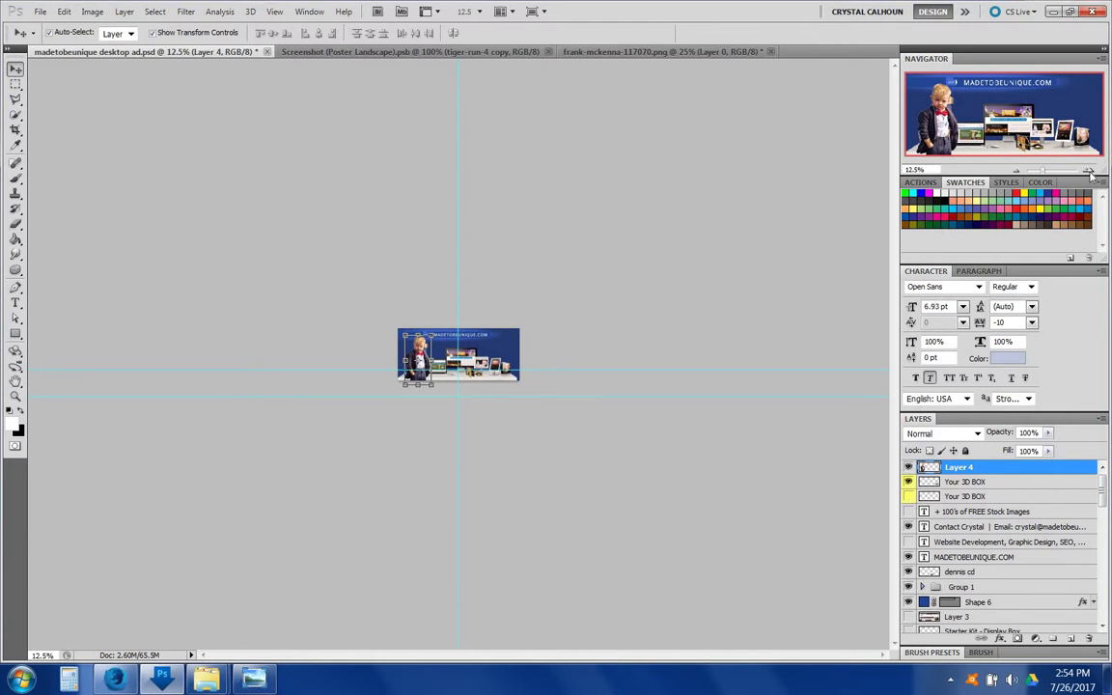
{"action": "left_click", "coordinate": [1091, 173]}
{"action": "left_click", "coordinate": [1090, 173]}
{"action": "left_click", "coordinate": [1090, 173]}
{"action": "left_click", "coordinate": [1090, 172]}
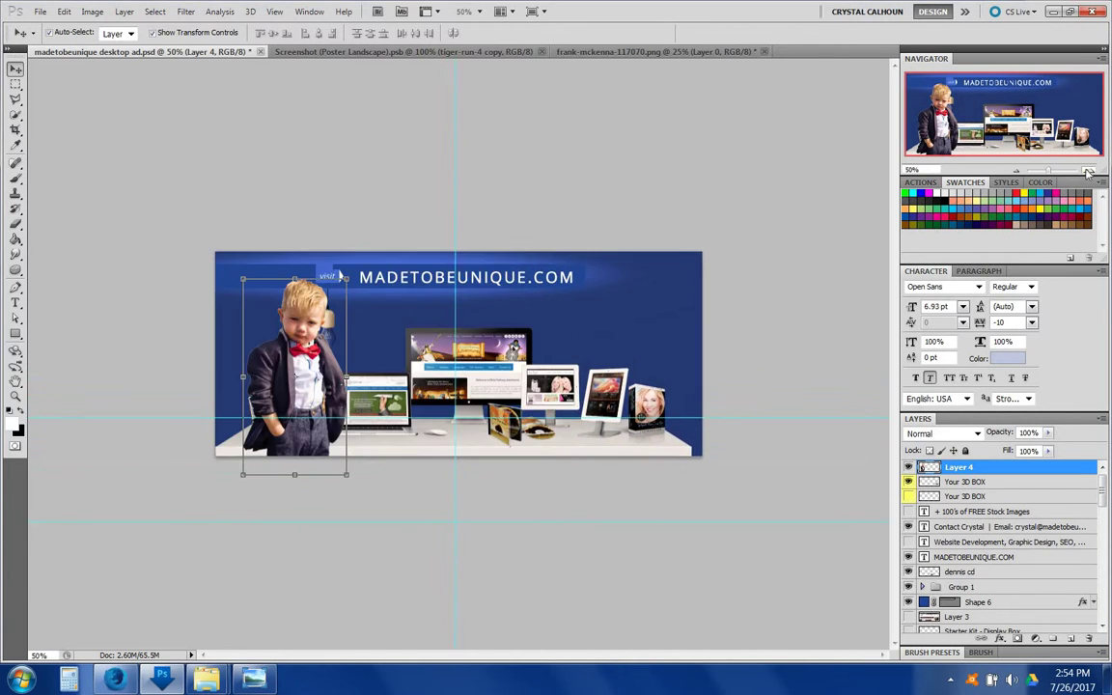
{"action": "left_click", "coordinate": [1090, 173]}
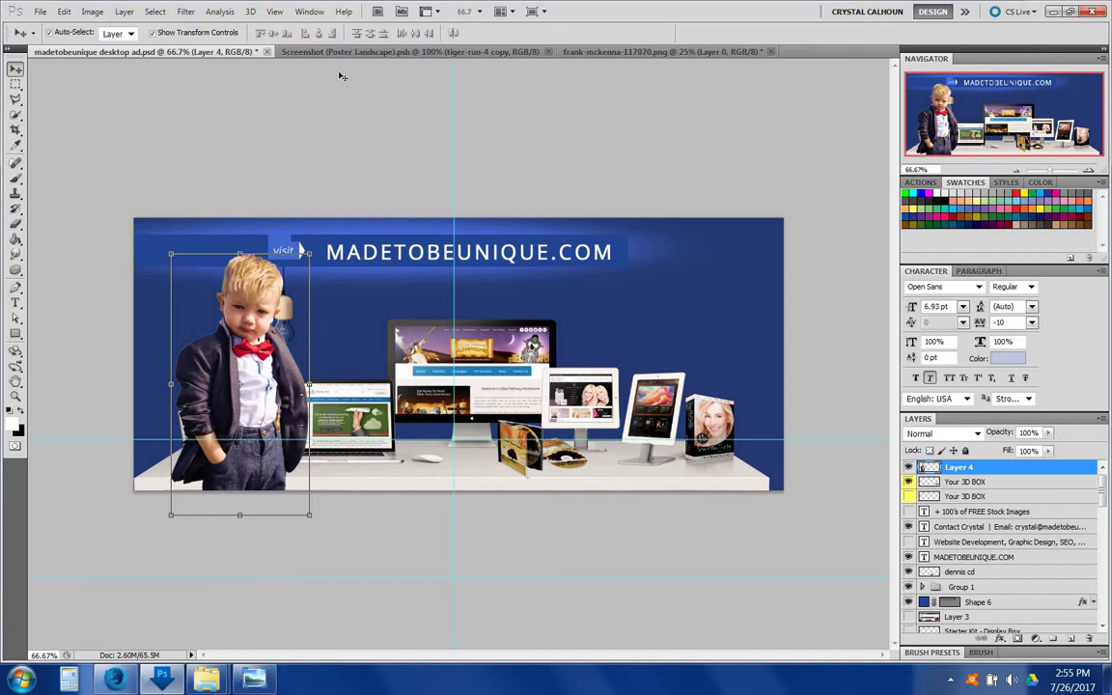
Step: Copy Layer 0 of frank-mckenna-117070.png into the desktop ad a second time and return to the ad document
{"action": "left_click", "coordinate": [632, 53]}
{"action": "left_click_drag", "start_coordinate": [632, 53], "coordinate": [482, 69]}
{"action": "left_click_drag", "start_coordinate": [1015, 473], "coordinate": [350, 367]}
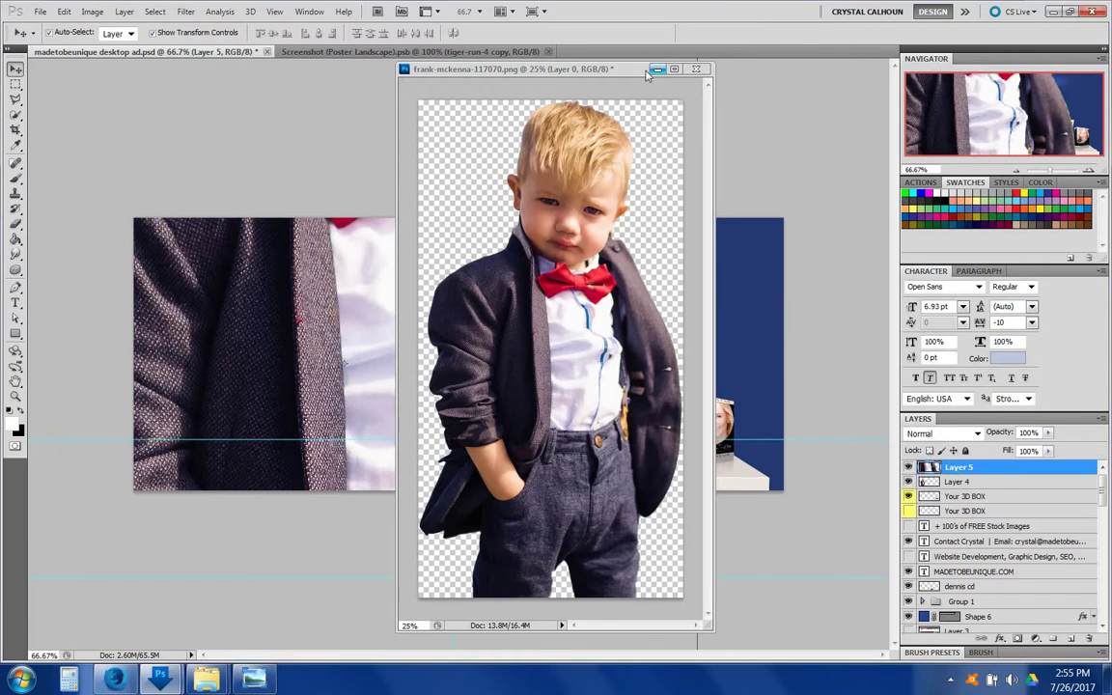
{"action": "left_click_drag", "start_coordinate": [600, 68], "coordinate": [598, 55]}
{"action": "left_click", "coordinate": [195, 55]}
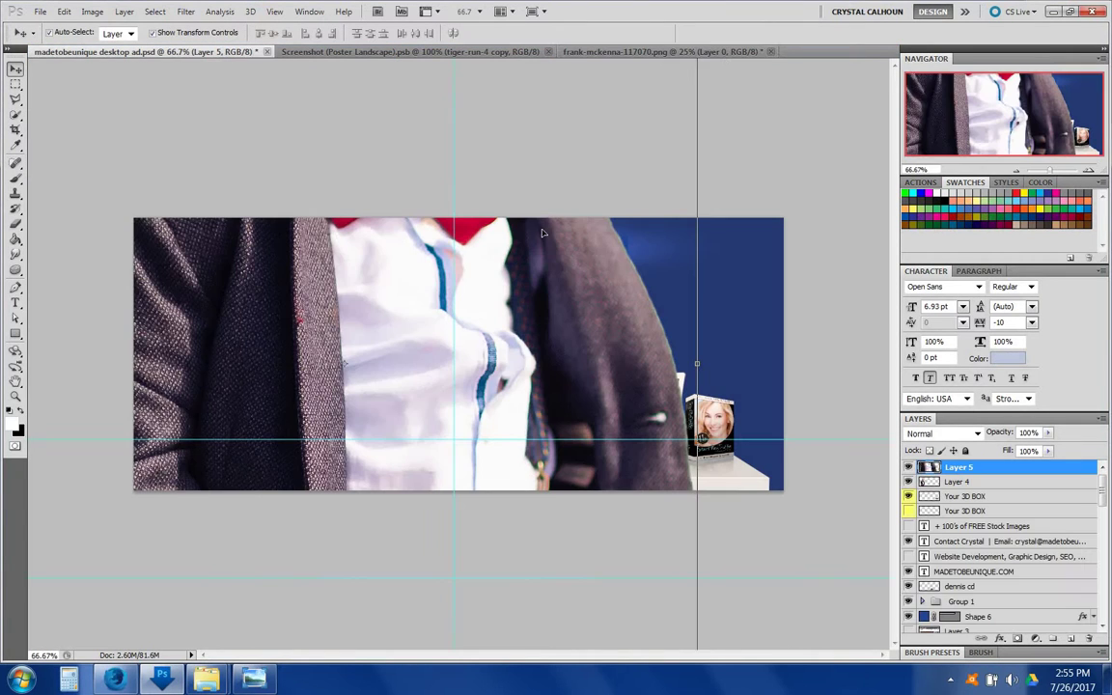
Step: Scale down the second boy to slightly larger than the first and place him beside the first on the banner
{"action": "left_click", "coordinate": [1019, 173]}
{"action": "left_click", "coordinate": [1018, 173]}
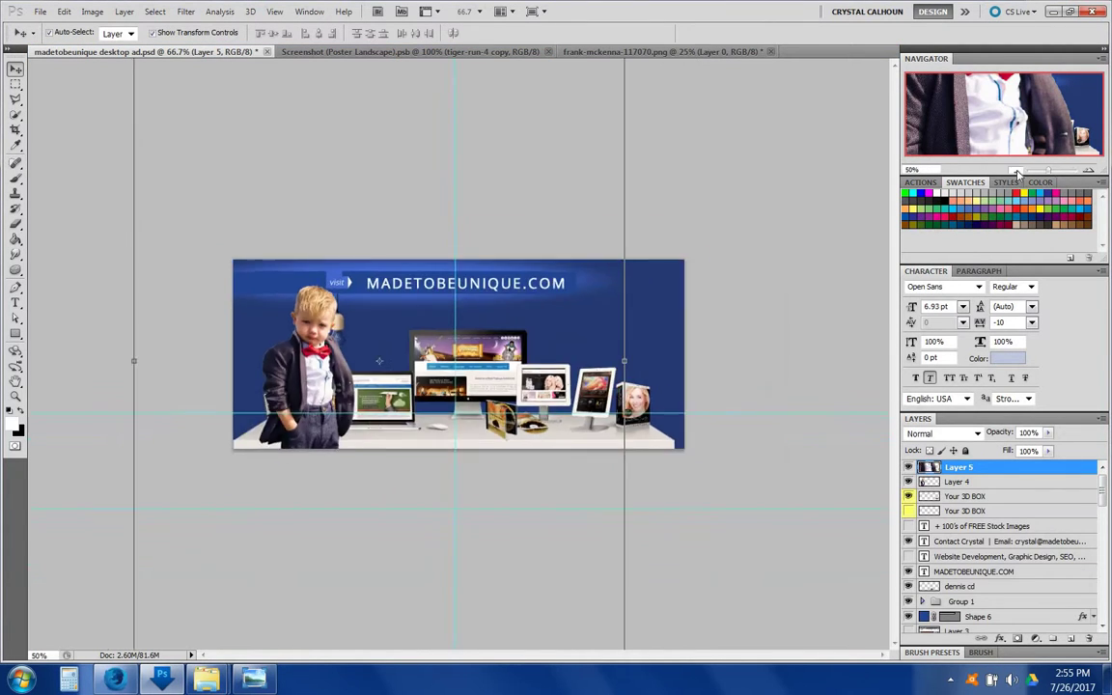
{"action": "left_click", "coordinate": [1019, 173]}
{"action": "left_click", "coordinate": [277, 103]}
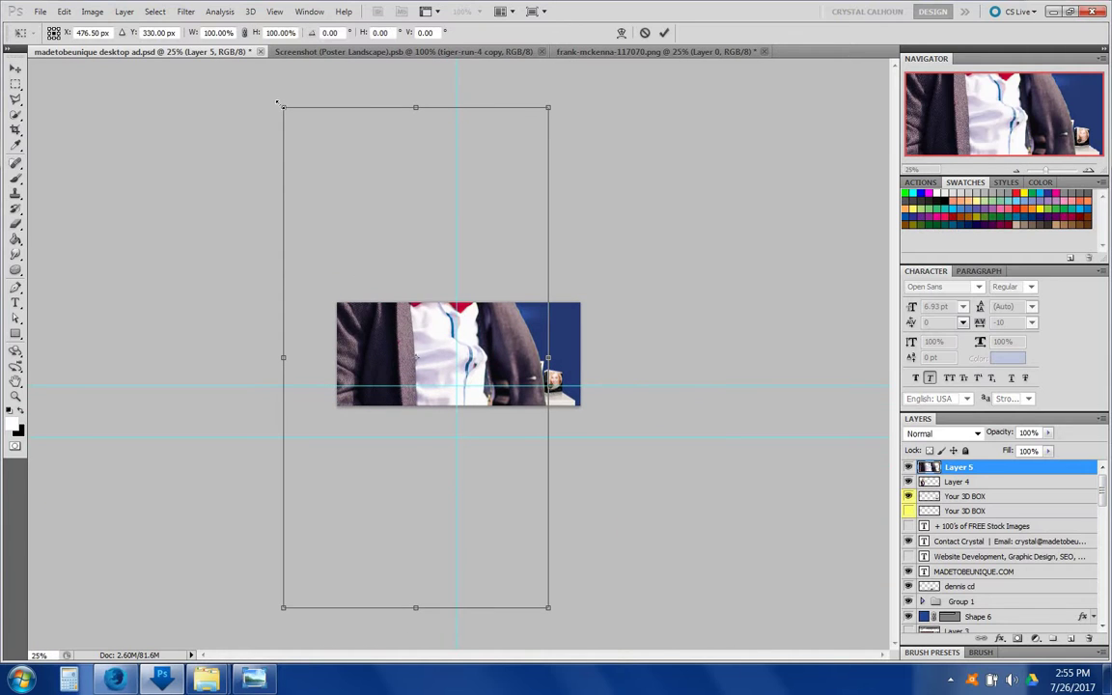
{"action": "left_click_drag", "start_coordinate": [281, 108], "coordinate": [406, 340]}
{"action": "key", "text": "Return"}
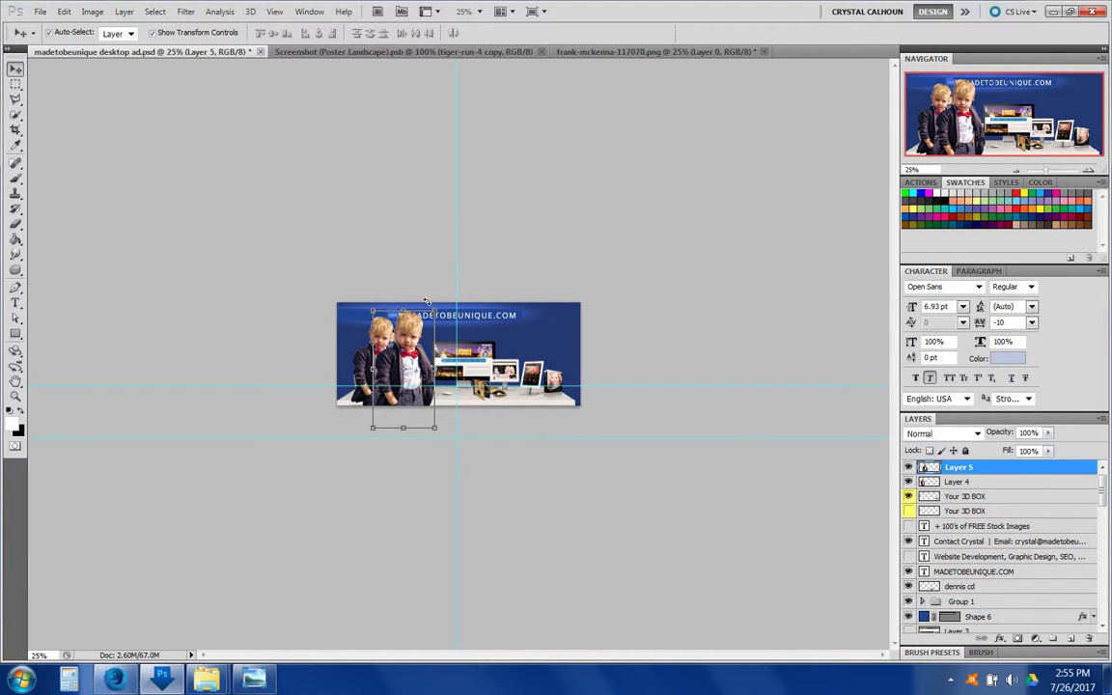
Step: Rotate the second boy about 21° clockwise and move his Layer 5 beneath Layer 4
{"action": "left_click_drag", "start_coordinate": [426, 303], "coordinate": [416, 345]}
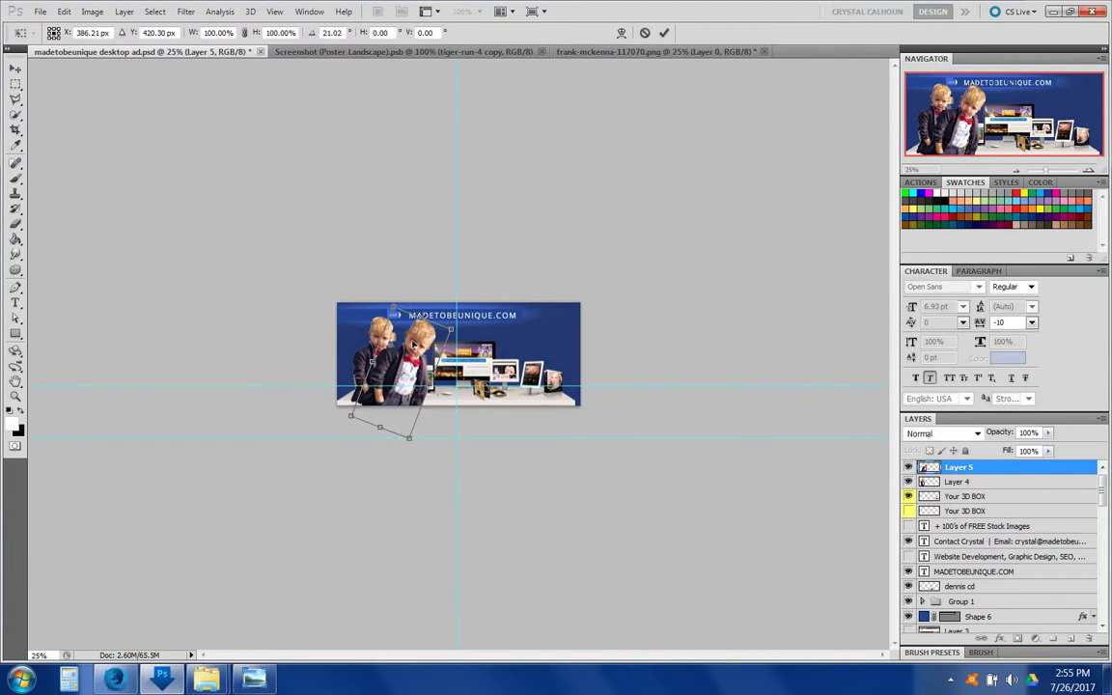
{"action": "key", "text": "Escape"}
{"action": "left_click_drag", "start_coordinate": [965, 466], "coordinate": [964, 483]}
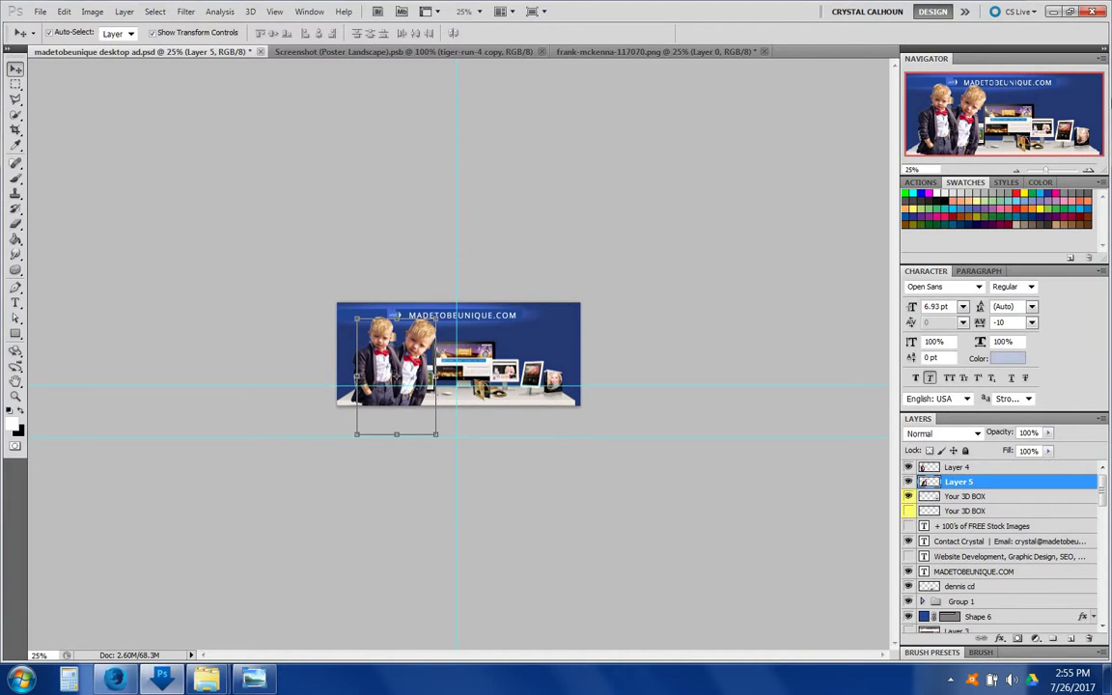
Step: Select the iMac's screenshot layer on the banner and collapse its Desktop iMac Black group
{"action": "left_click", "coordinate": [1089, 170]}
{"action": "left_click", "coordinate": [1089, 171]}
{"action": "left_click", "coordinate": [1089, 171]}
{"action": "left_click", "coordinate": [1089, 171]}
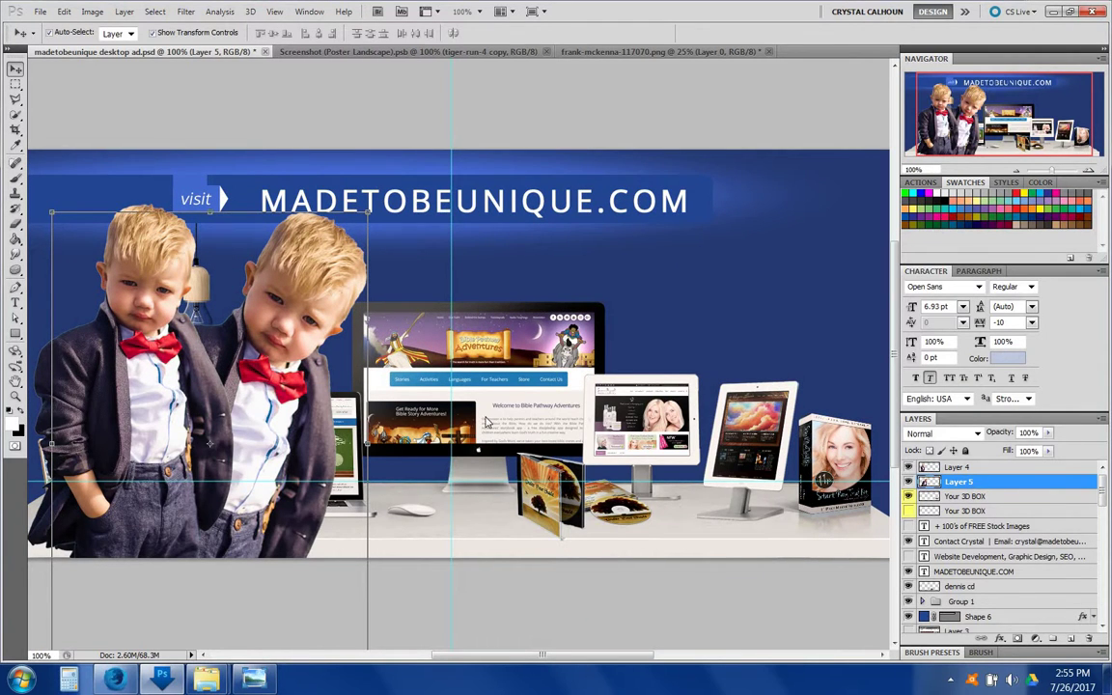
{"action": "left_click", "coordinate": [441, 380]}
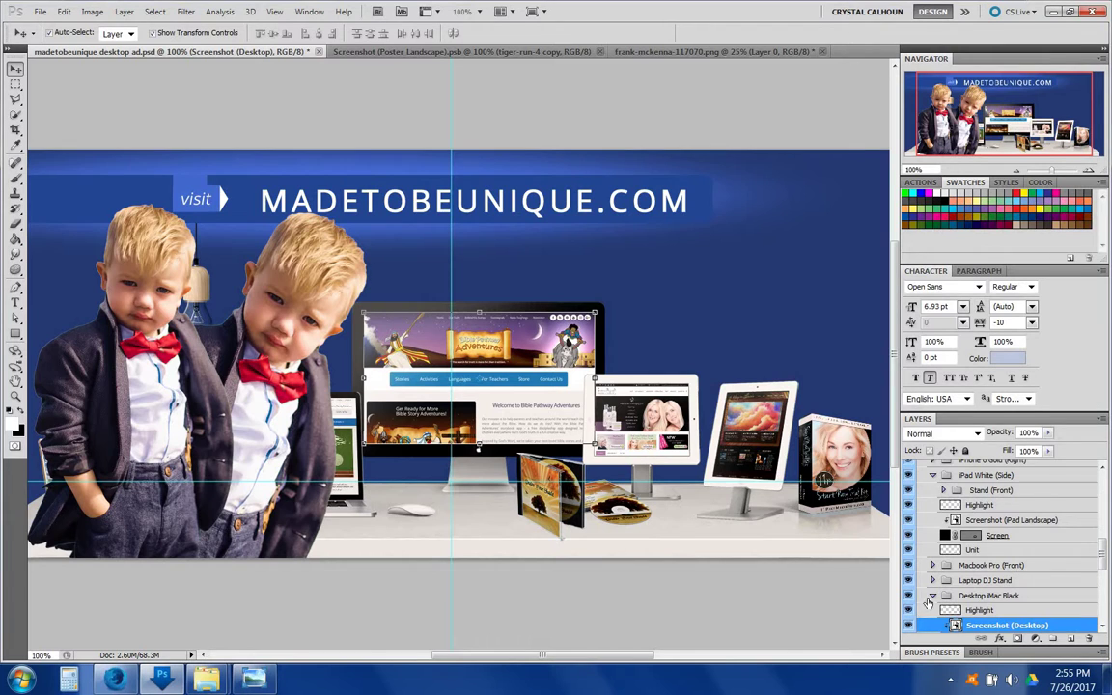
{"action": "left_click", "coordinate": [963, 598]}
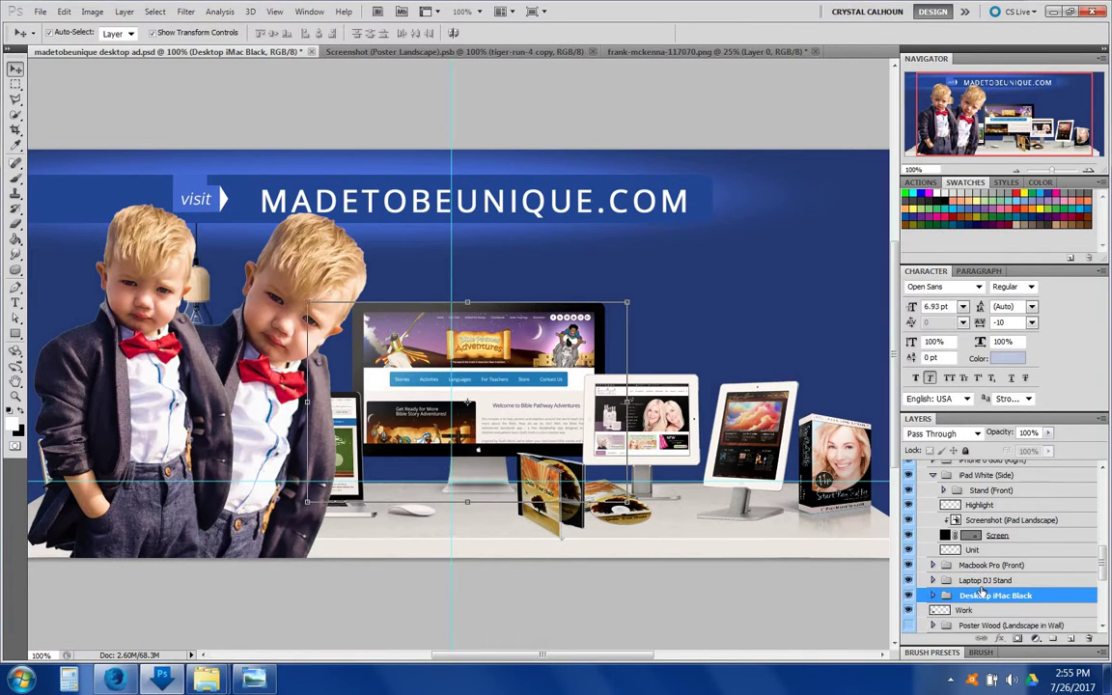
{"action": "left_click", "coordinate": [933, 595]}
Step: Create a new layer group above Layer 4 and place Layer 4 and Layer 5 inside it
{"action": "scroll", "coordinate": [975, 540], "scroll_direction": "up", "scroll_amount": 10}
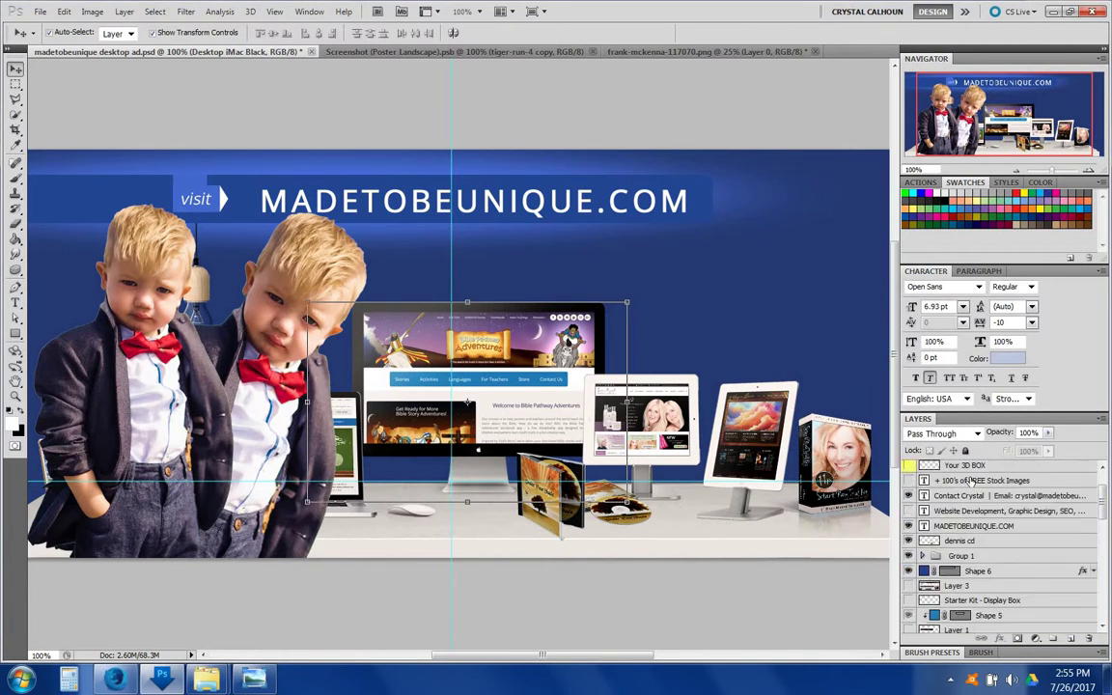
{"action": "left_click", "coordinate": [955, 467]}
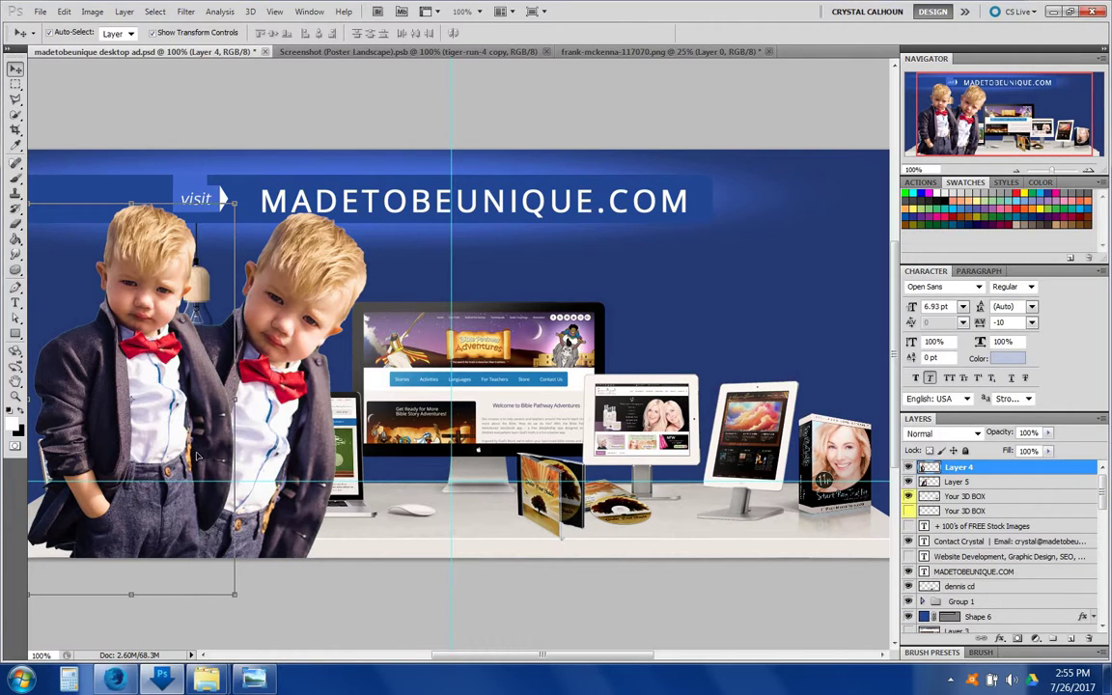
{"action": "left_click", "coordinate": [1053, 641]}
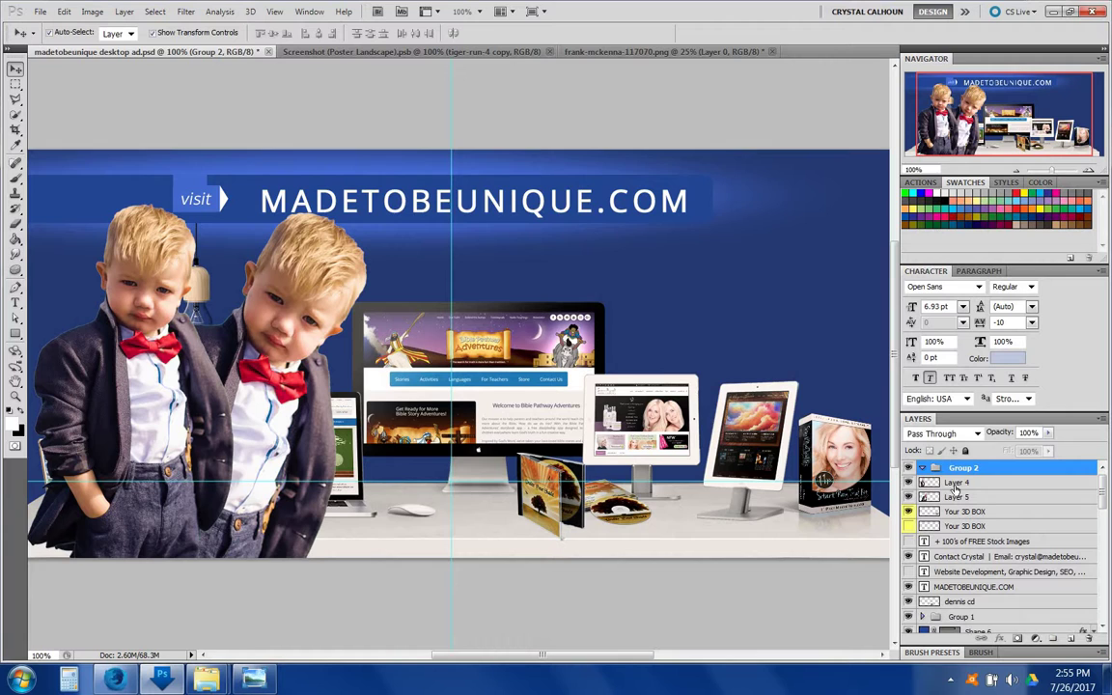
{"action": "left_click", "coordinate": [956, 482]}
{"action": "mouse_move", "coordinate": [956, 483]}
{"action": "left_mouse_down"}
{"action": "mouse_move", "coordinate": [954, 494]}
{"action": "mouse_move", "coordinate": [959, 471]}
{"action": "left_mouse_up"}
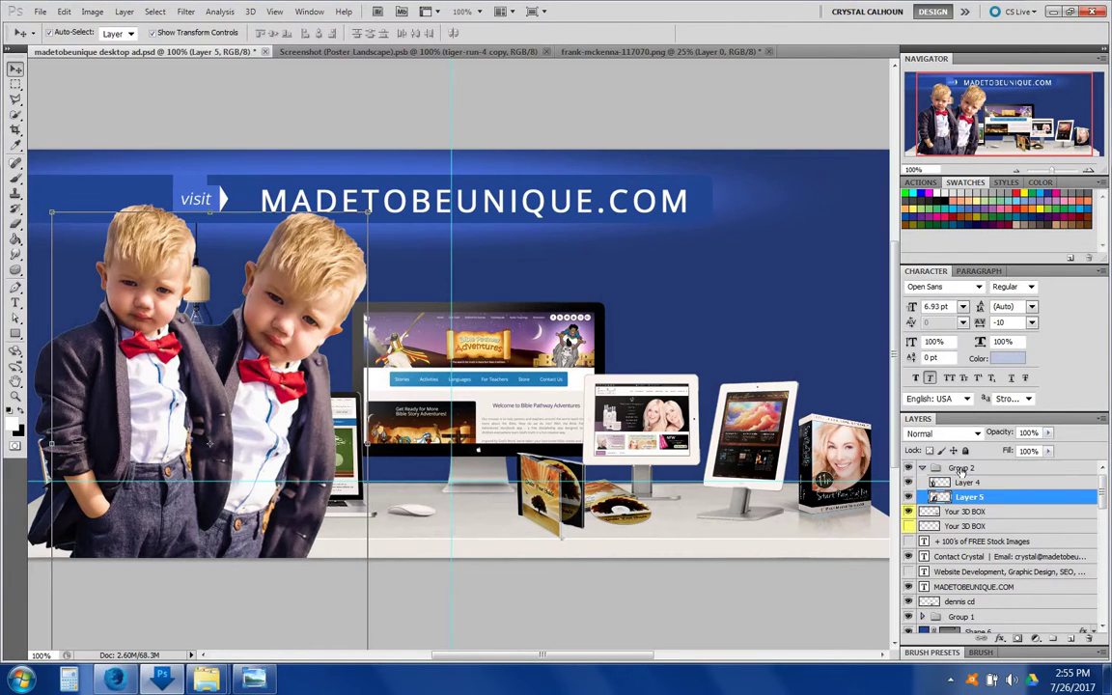
Step: Rename the new group holding the two boy layers as kids
{"action": "left_click", "coordinate": [962, 469]}
{"action": "double_click", "coordinate": [963, 468]}
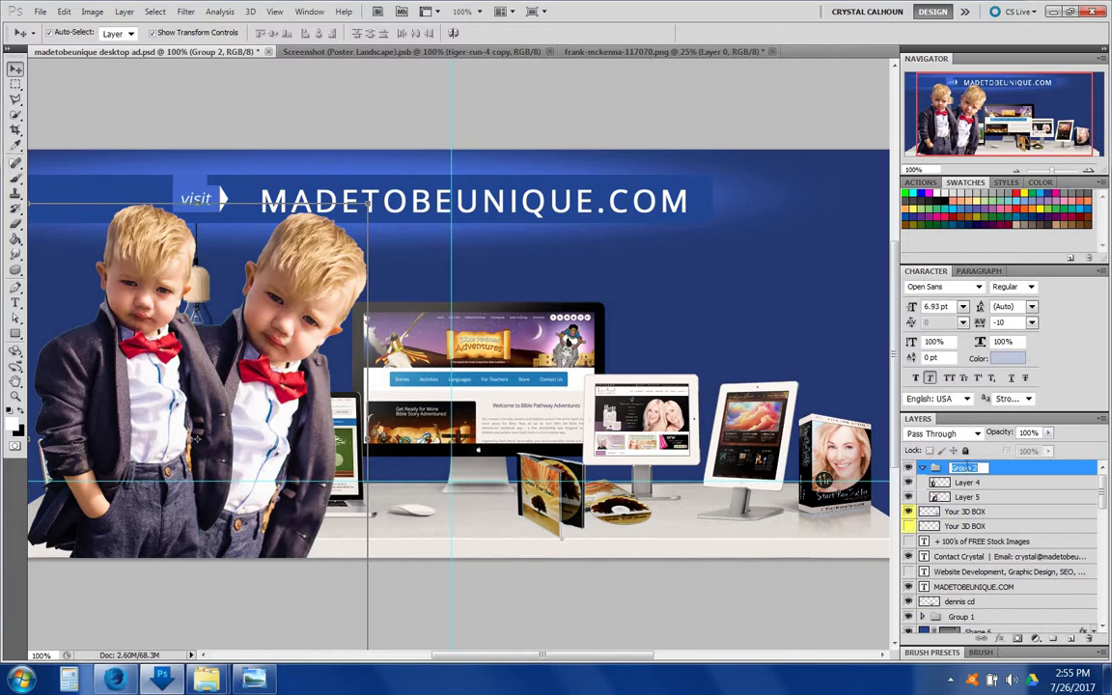
{"action": "type", "text": "kids"}
{"action": "key", "text": "Return"}
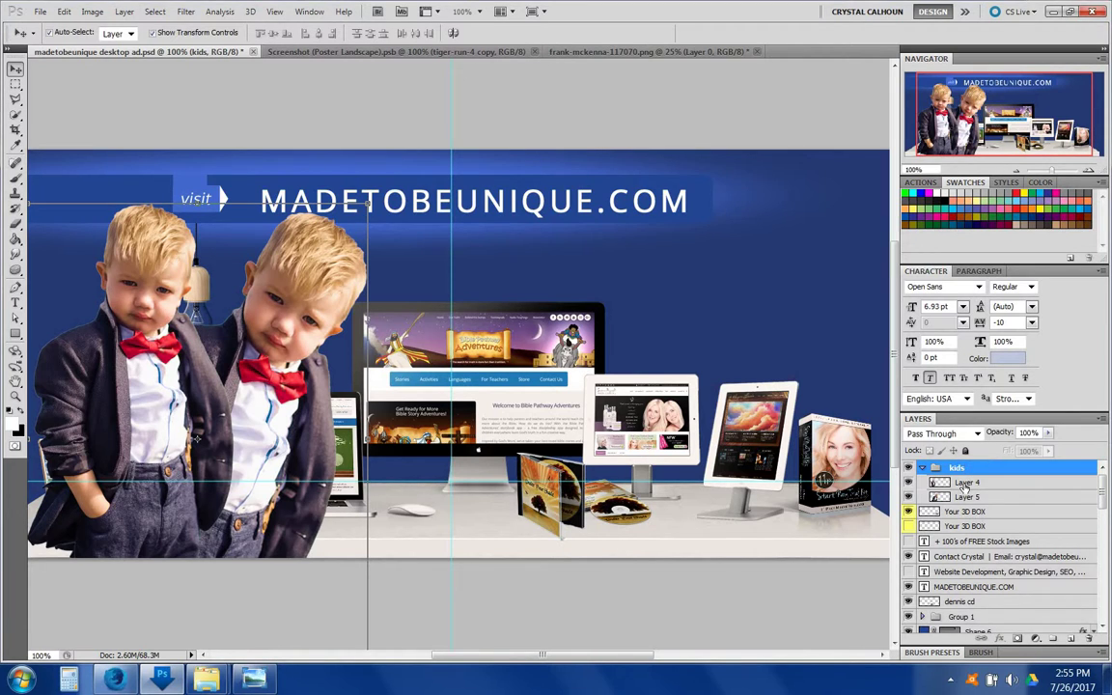
Step: Rename Layer 4 as 1 and Layer 5 as 2 inside the kids group
{"action": "left_click", "coordinate": [964, 481]}
{"action": "double_click", "coordinate": [958, 481]}
{"action": "type", "text": "l"}
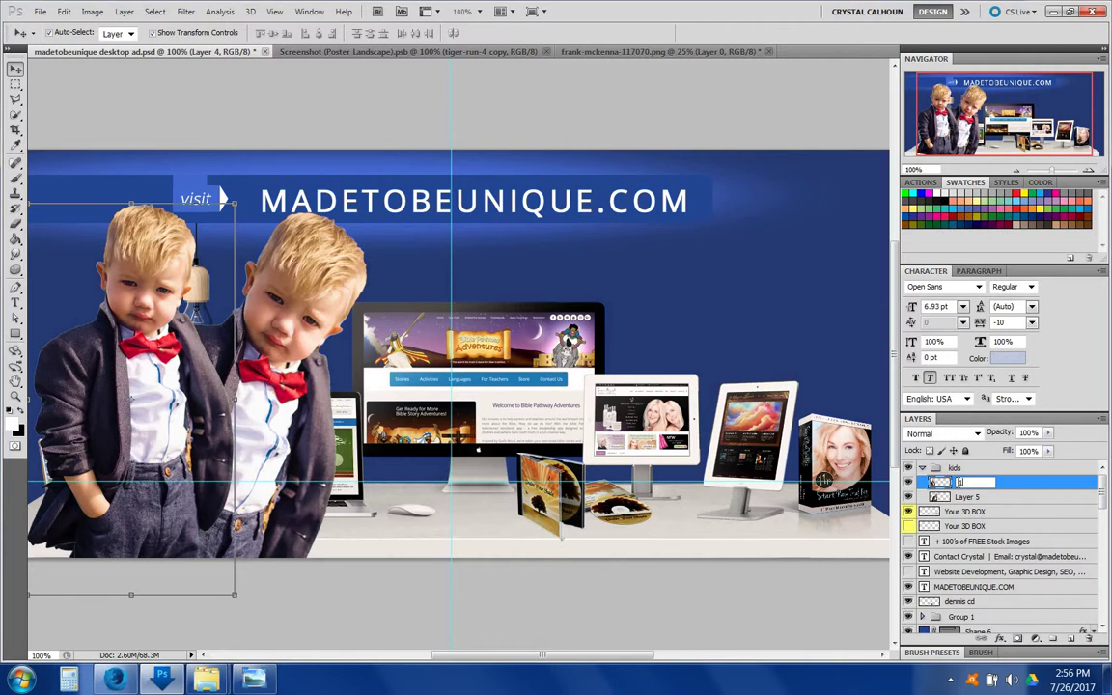
{"action": "left_click", "coordinate": [965, 495]}
{"action": "double_click", "coordinate": [967, 497]}
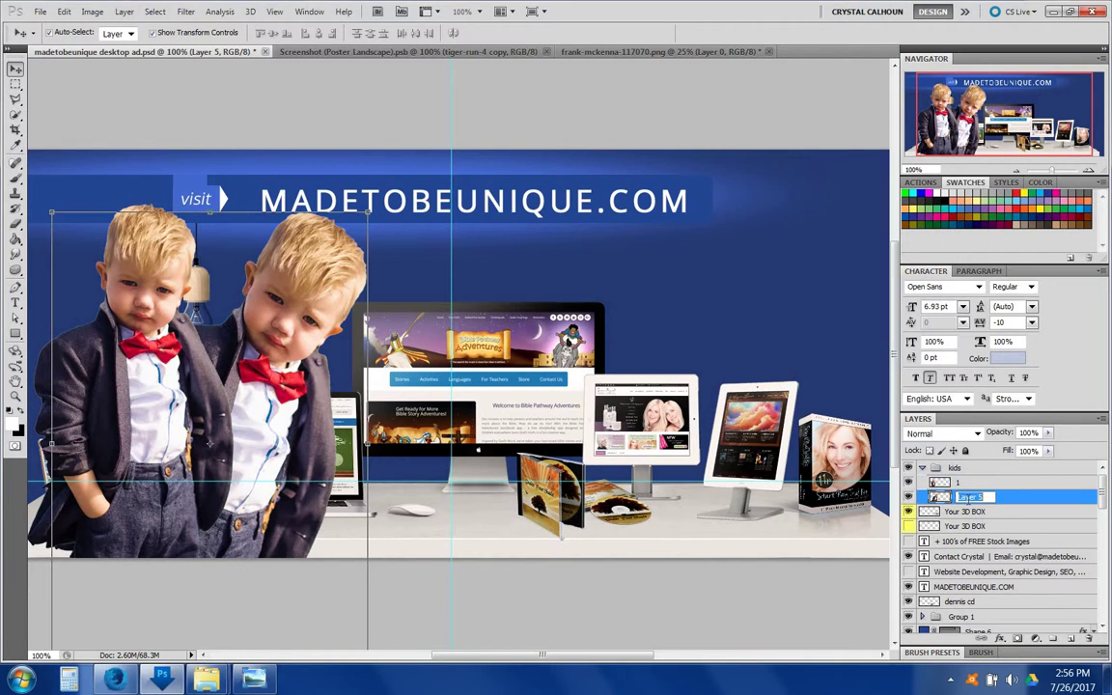
{"action": "type", "text": "2"}
{"action": "key", "text": "Return"}
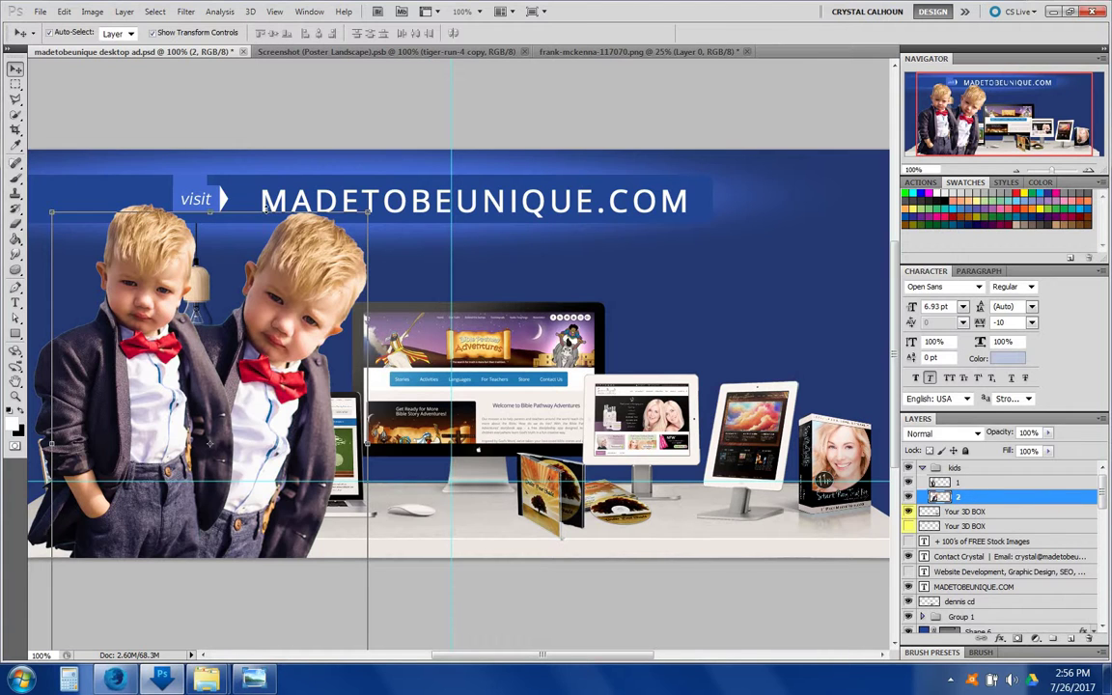
Step: Move the tilted boy on layer 2 to the right, farther away from the first boy
{"action": "left_click", "coordinate": [267, 210]}
{"action": "left_click_drag", "start_coordinate": [232, 289], "coordinate": [322, 289]}
{"action": "key", "text": "Return"}
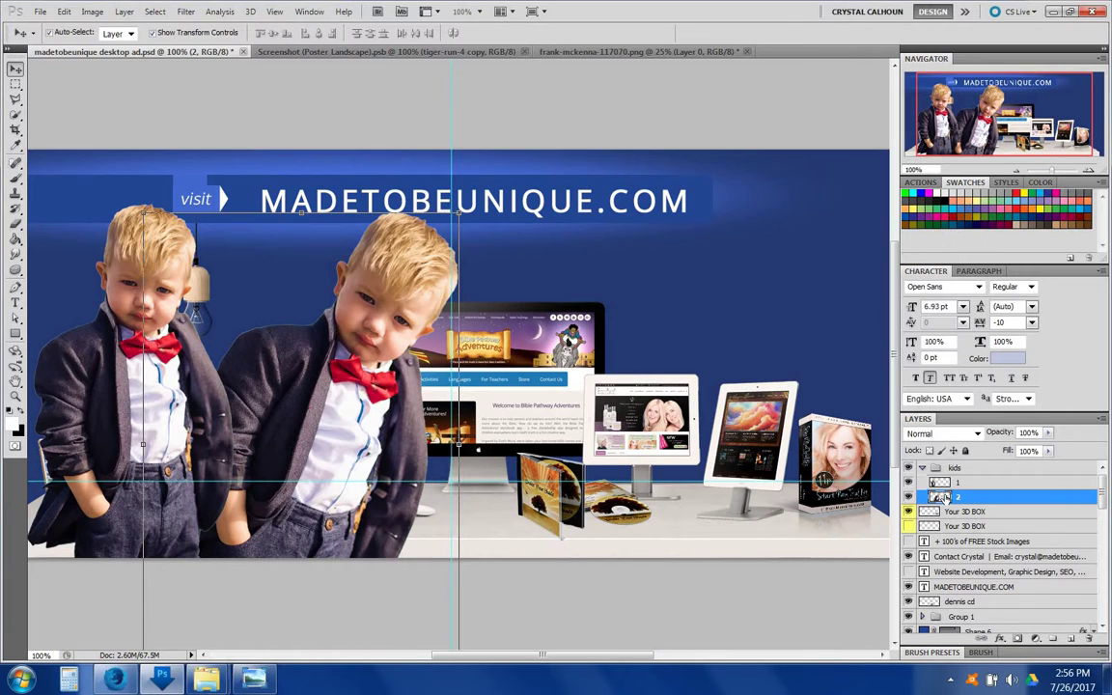
Step: Hide the kids group and collapse it
{"action": "left_click", "coordinate": [949, 469]}
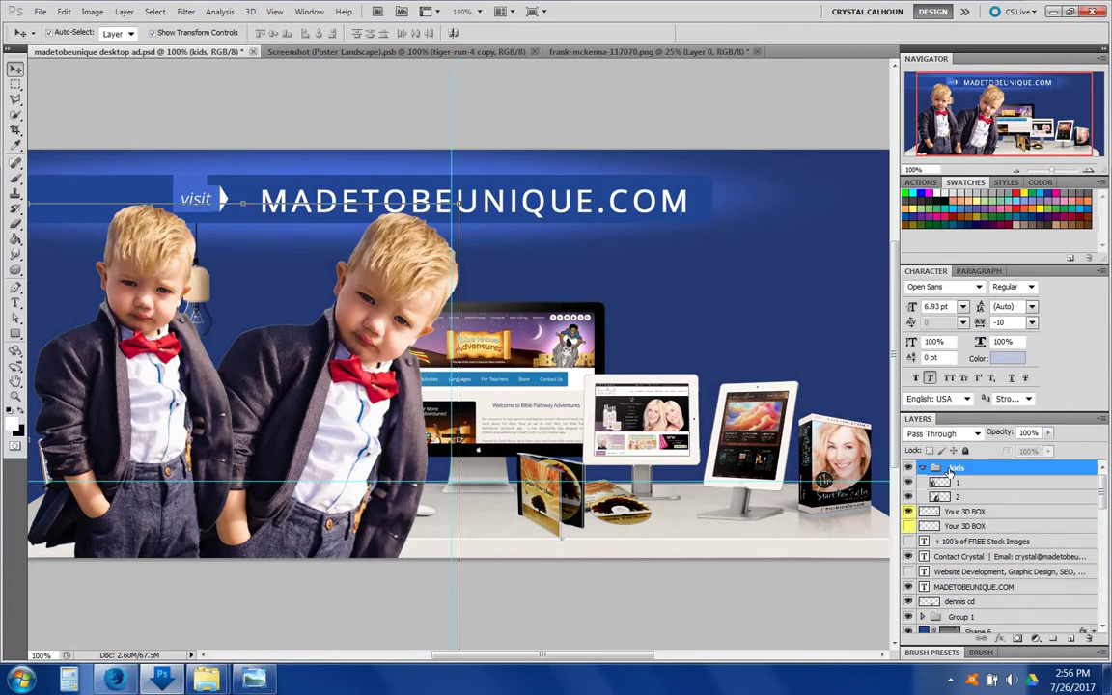
{"action": "left_click", "coordinate": [908, 468]}
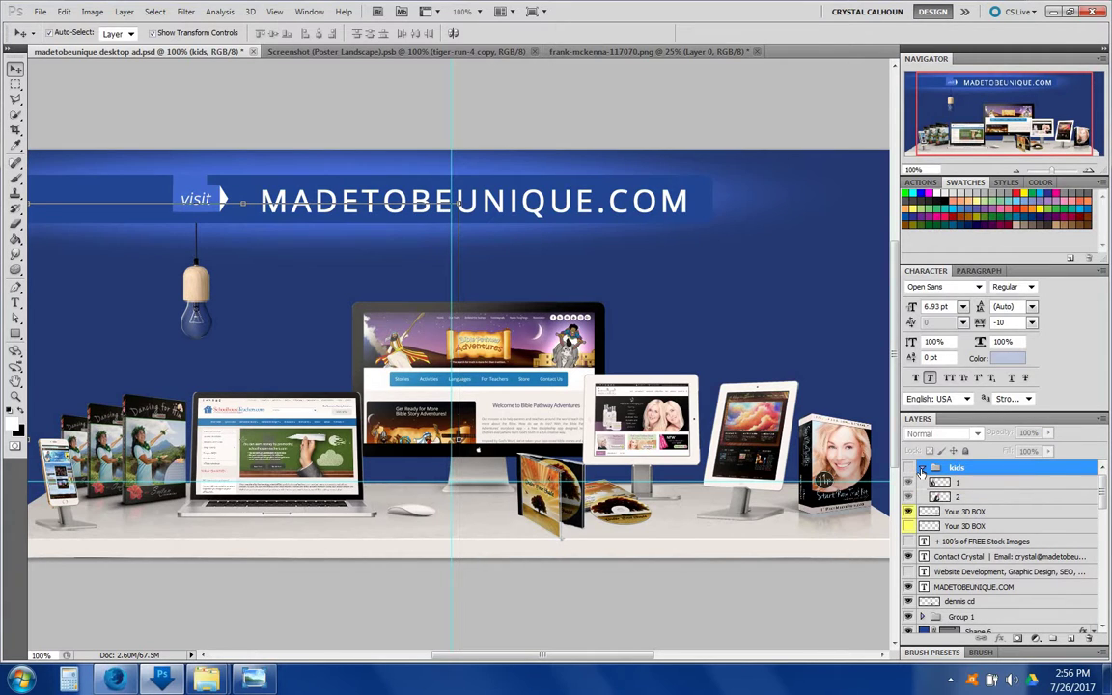
{"action": "left_click", "coordinate": [922, 468]}
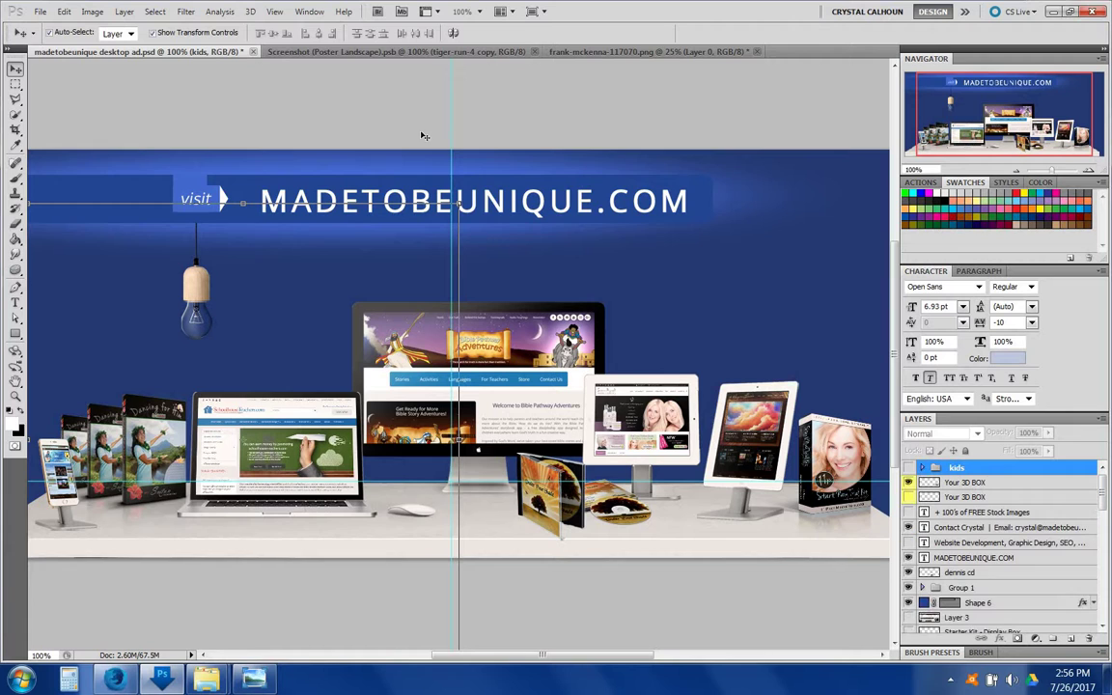
{"action": "left_click", "coordinate": [40, 12]}
{"action": "left_click", "coordinate": [58, 241]}
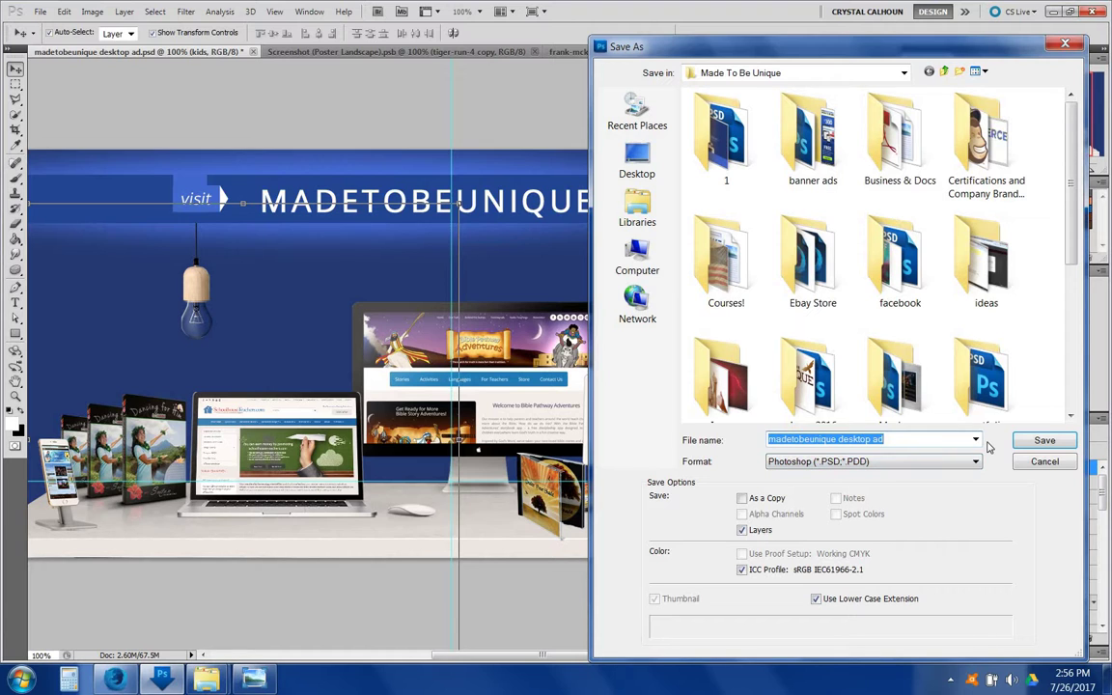
{"action": "left_click", "coordinate": [1044, 470]}
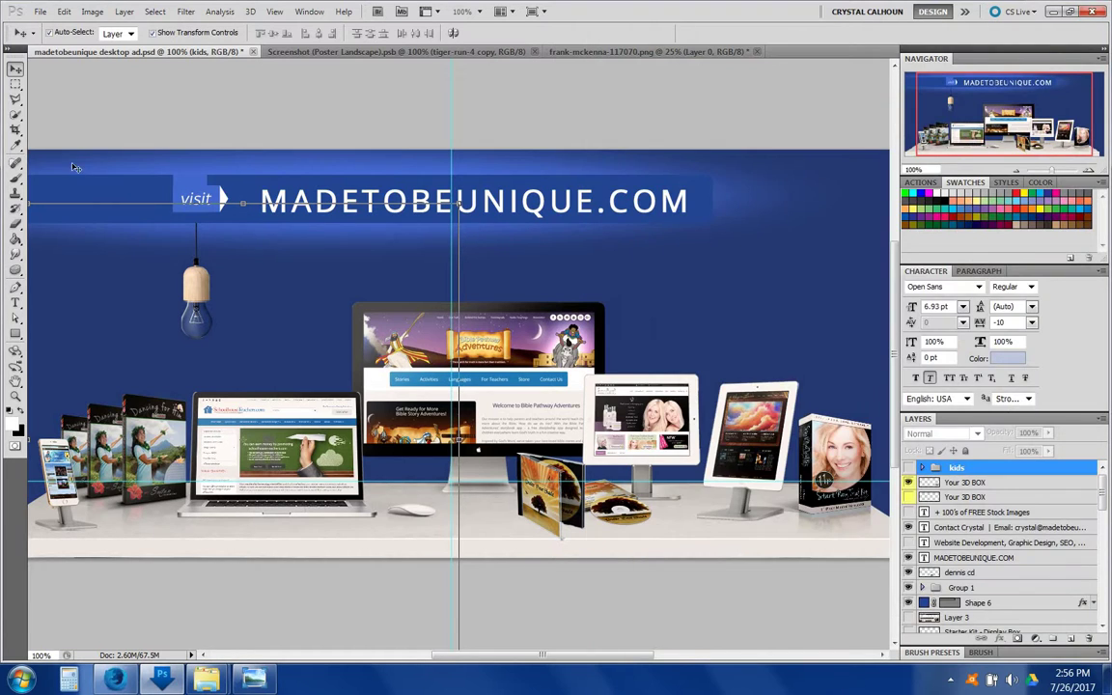
Step: Crop the banner to a narrow vertical strip over MADETO, the laptop's right half and the iMac's left edge, down to the desk's lower edge
{"action": "left_click", "coordinate": [16, 130]}
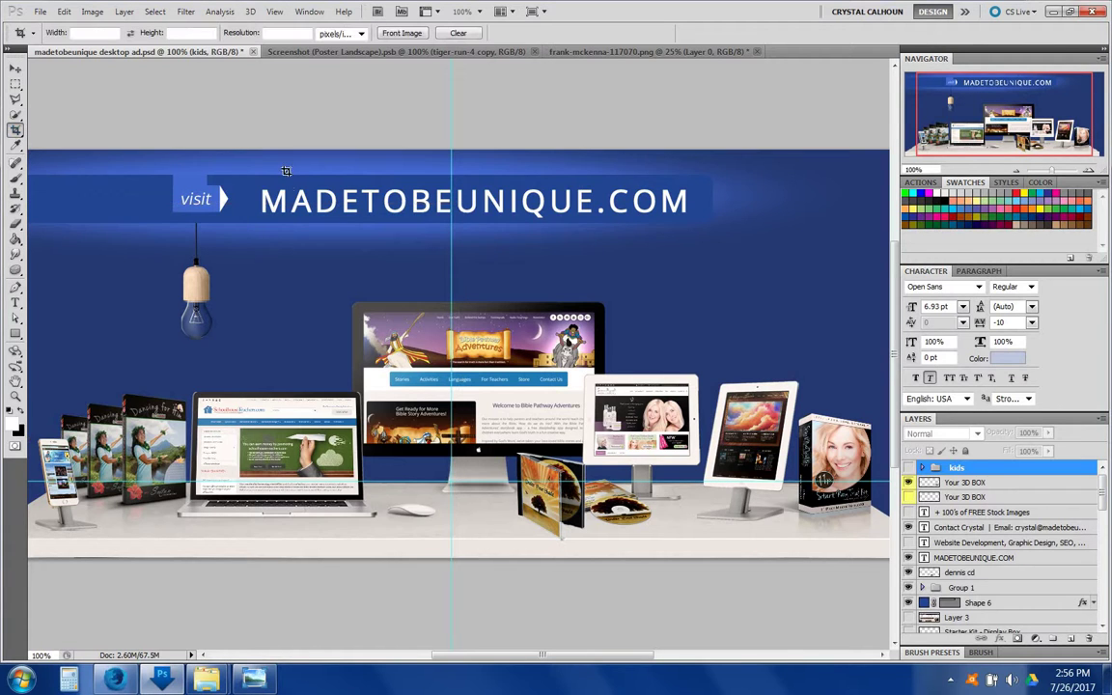
{"action": "mouse_move", "coordinate": [275, 164]}
{"action": "left_mouse_down"}
{"action": "mouse_move", "coordinate": [324, 397]}
{"action": "mouse_move", "coordinate": [417, 530]}
{"action": "left_mouse_up"}
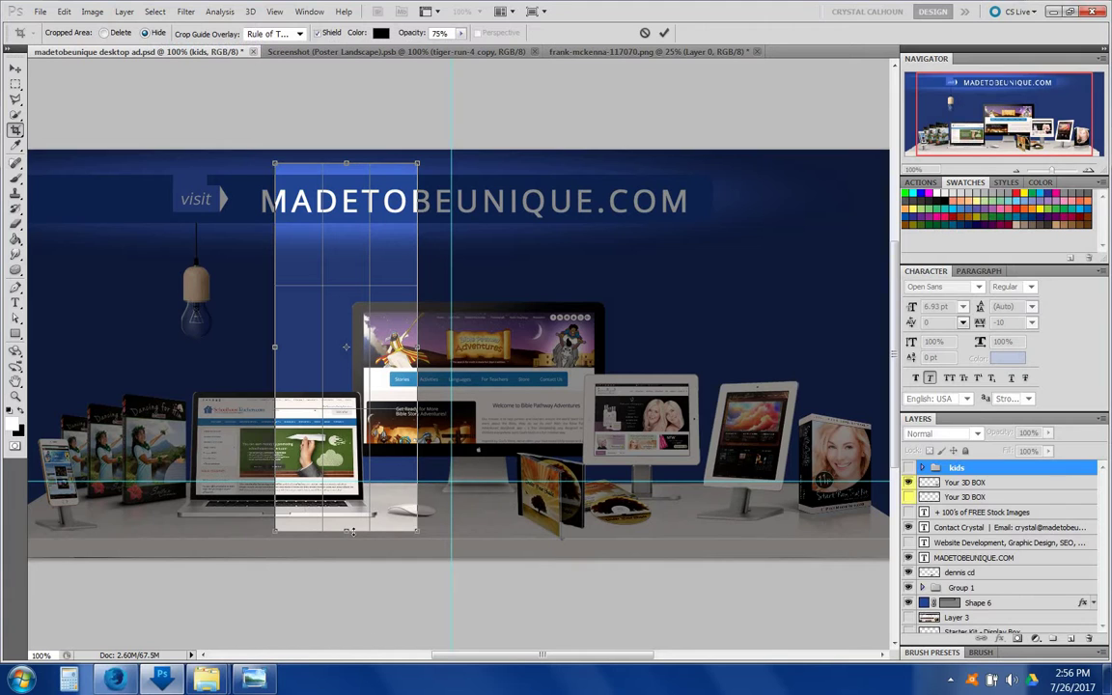
{"action": "left_click_drag", "start_coordinate": [351, 531], "coordinate": [347, 558]}
{"action": "key", "text": "Return"}
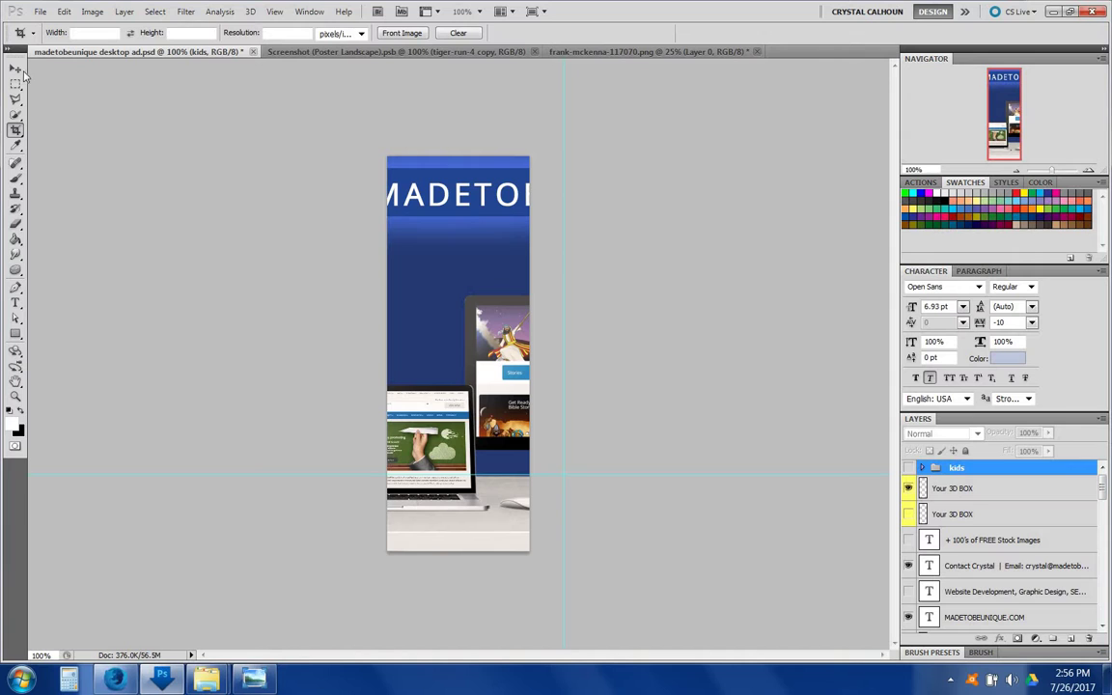
Step: Resize the MADETOBEUNIQUE.COM text box to fit within the width of the vertical strip near its upper edge
{"action": "left_click", "coordinate": [15, 69]}
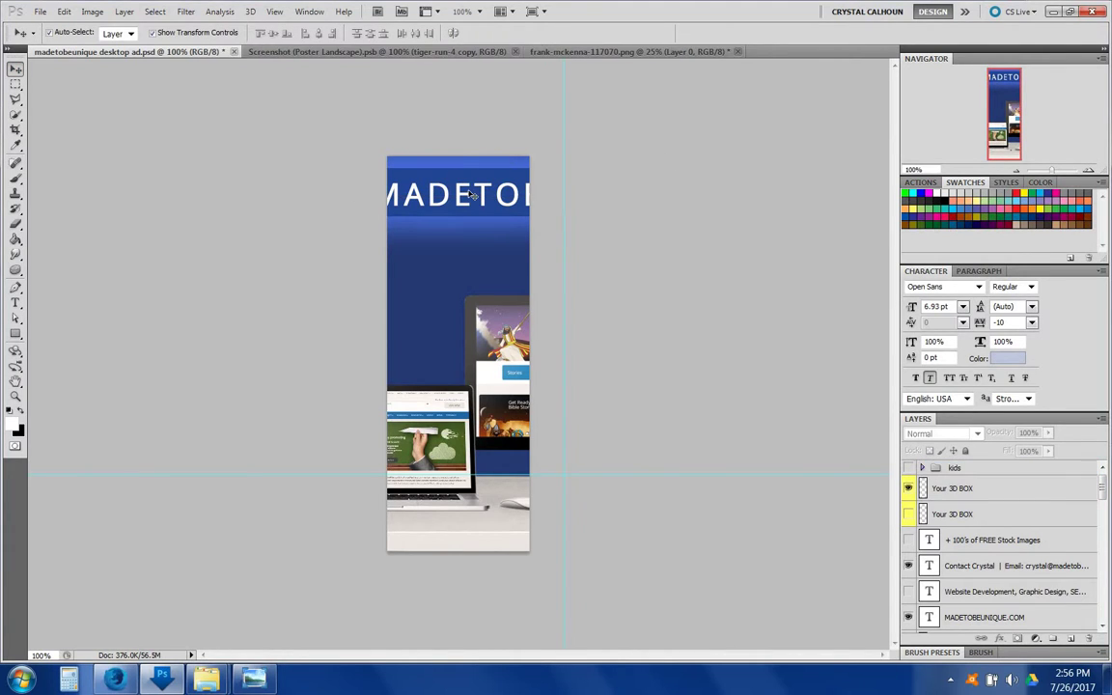
{"action": "left_click", "coordinate": [475, 226]}
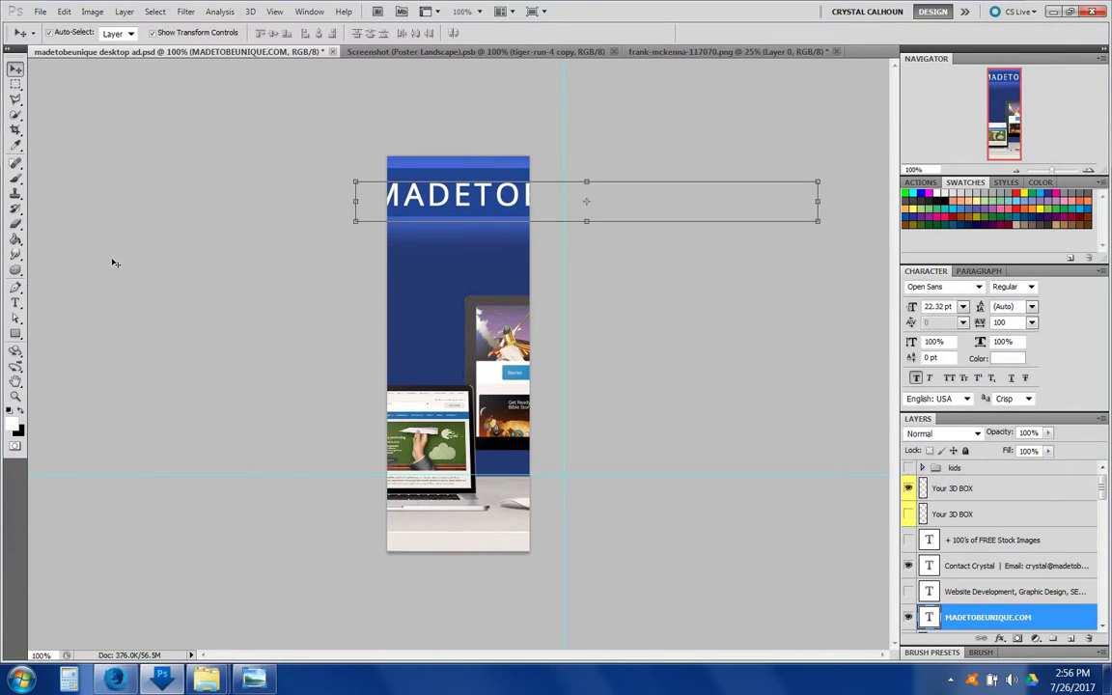
{"action": "left_click", "coordinate": [15, 302]}
{"action": "left_click", "coordinate": [481, 191]}
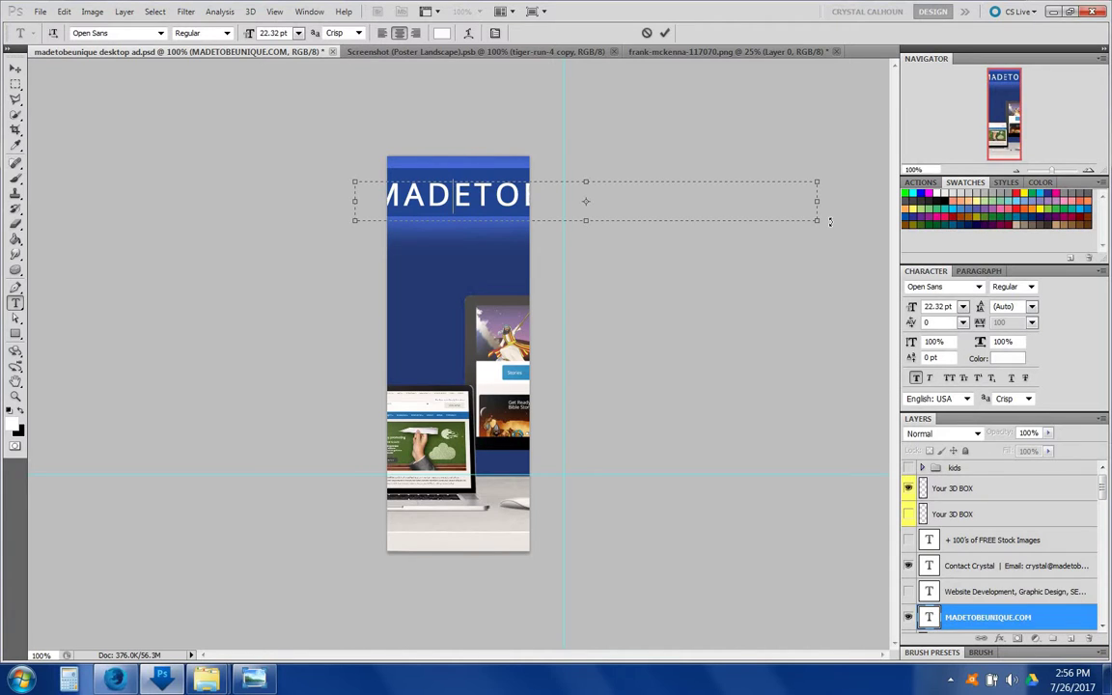
{"action": "left_click_drag", "start_coordinate": [594, 255], "coordinate": [516, 269]}
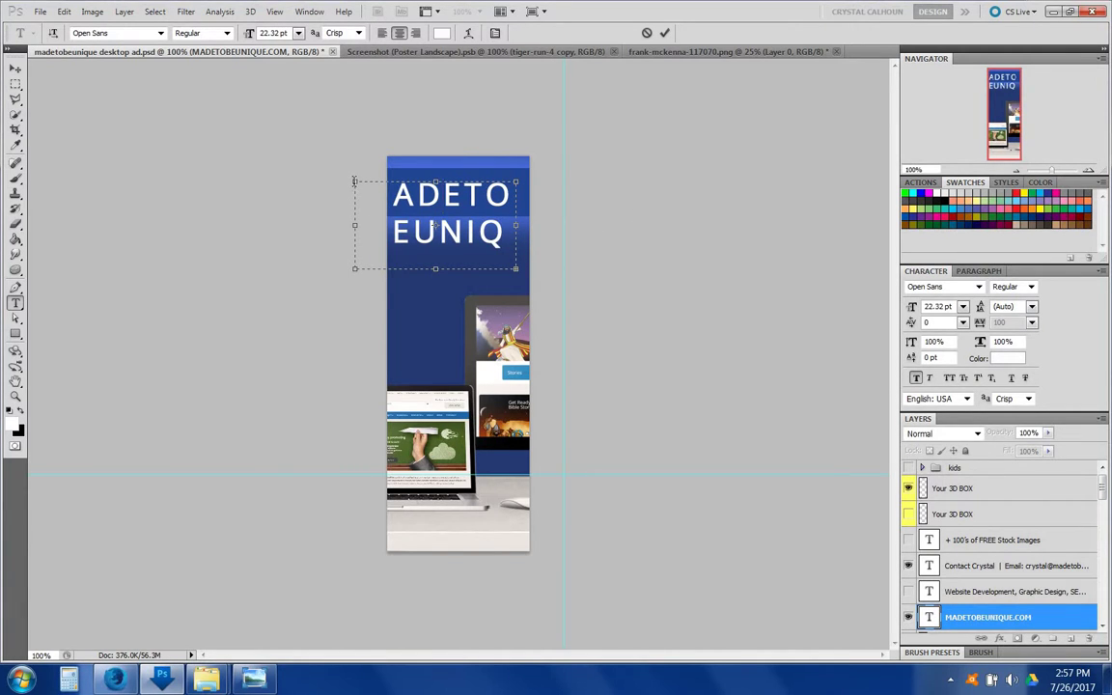
{"action": "left_click_drag", "start_coordinate": [354, 182], "coordinate": [390, 169]}
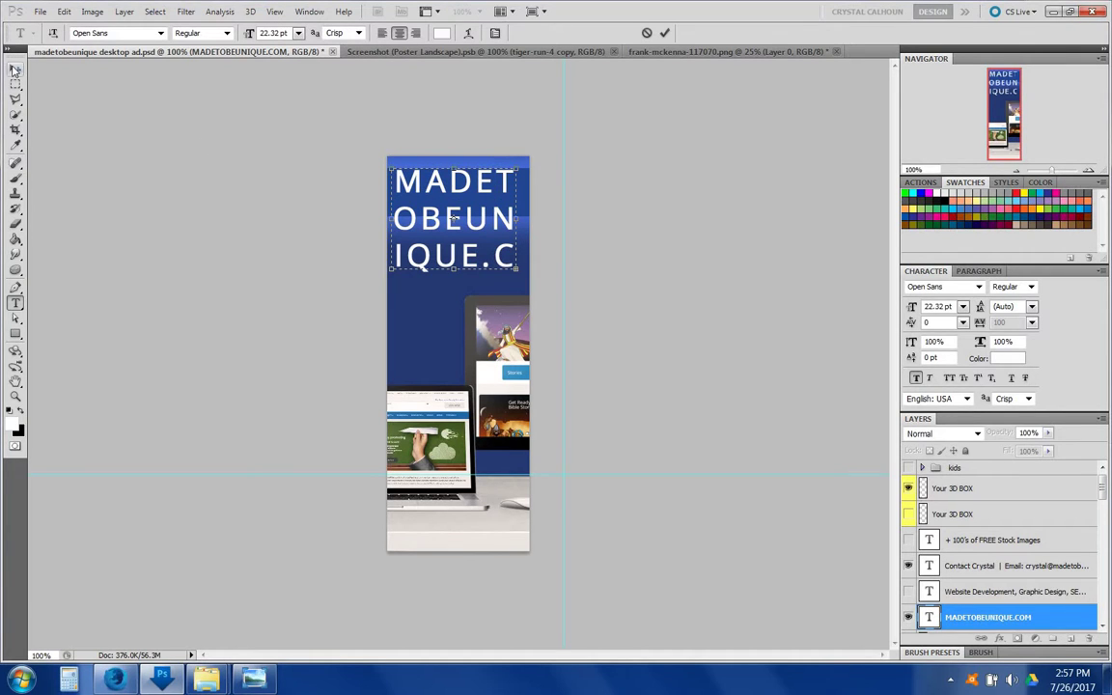
Step: Set the font size of the MADETOBEUNIQUE.COM text to 8 pt
{"action": "left_click", "coordinate": [16, 69]}
{"action": "left_click", "coordinate": [963, 307]}
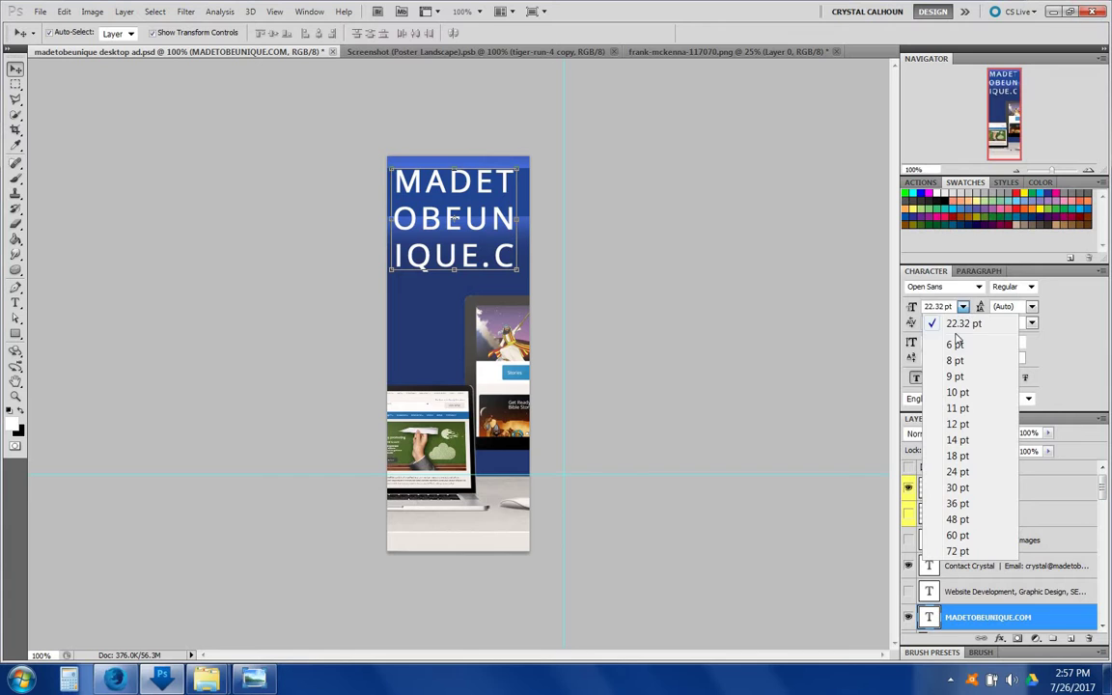
{"action": "left_click", "coordinate": [955, 360]}
Step: Move the Desktop iMac Black group left into the strip and scale it down to roughly three quarters of its size
{"action": "left_click", "coordinate": [493, 394]}
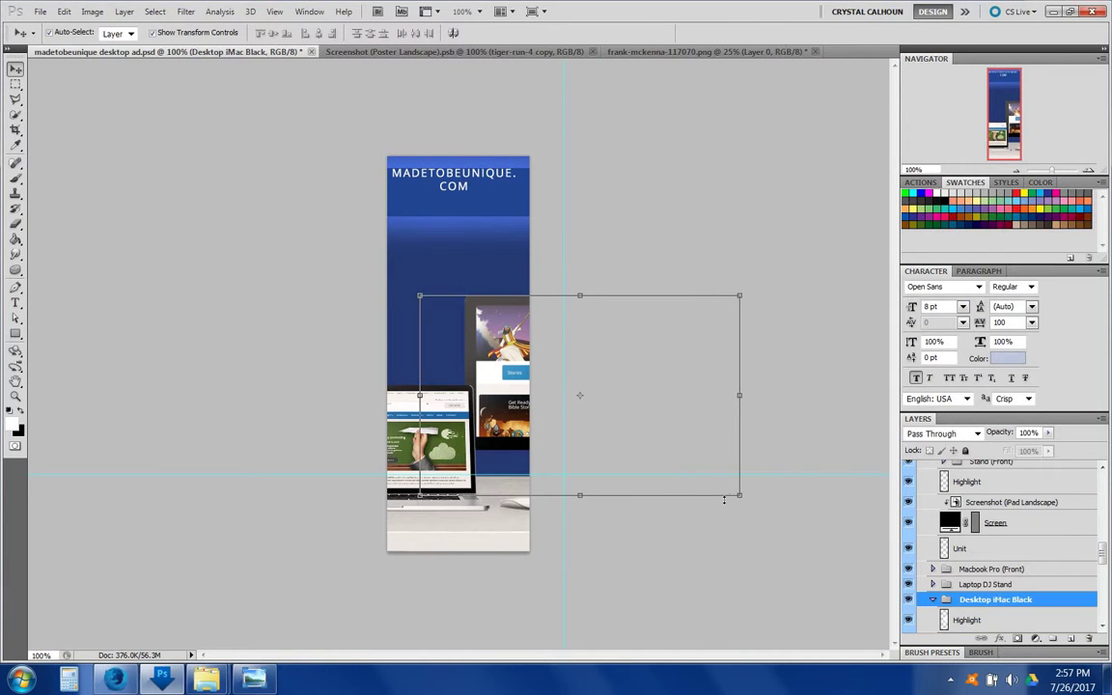
{"action": "key", "text": "ctrl+t"}
{"action": "left_click_drag", "start_coordinate": [680, 460], "coordinate": [553, 436]}
{"action": "key", "text": "Return"}
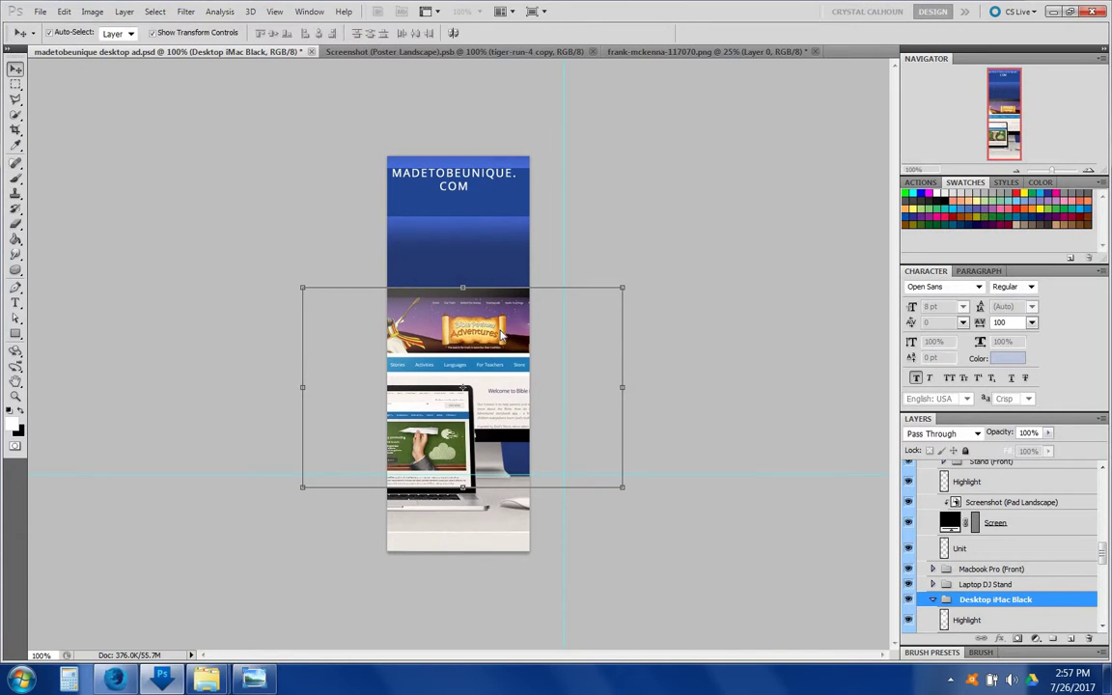
{"action": "left_click_drag", "start_coordinate": [302, 286], "coordinate": [390, 342]}
{"action": "key", "text": "Return"}
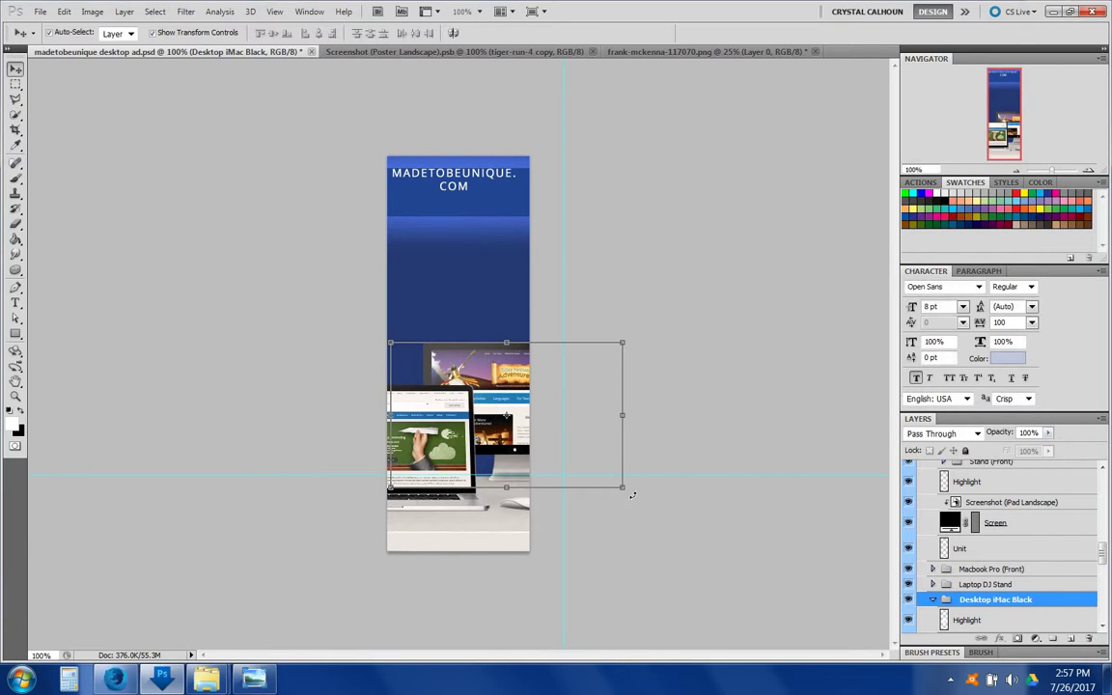
{"action": "left_click", "coordinate": [657, 566]}
Step: Move the Macbook Pro (Front) group right and down so the laptop sits lower on the desk in front of the iMac
{"action": "left_click", "coordinate": [993, 570]}
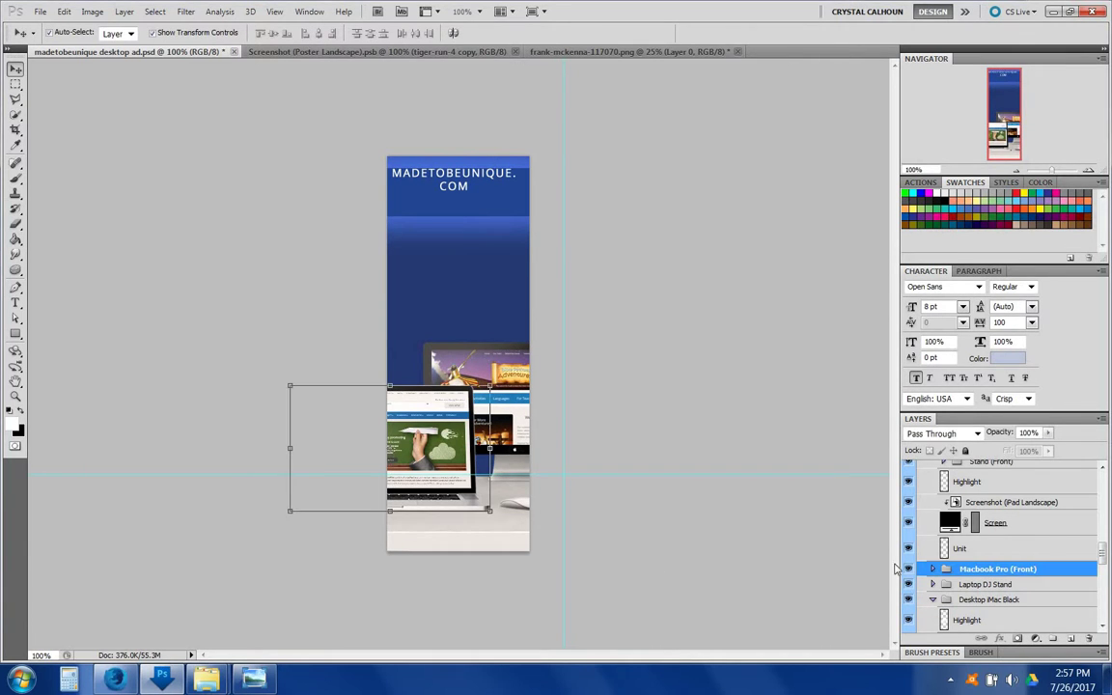
{"action": "left_click", "coordinate": [483, 383]}
{"action": "left_click_drag", "start_coordinate": [422, 446], "coordinate": [464, 454]}
{"action": "key", "text": "Return"}
{"action": "left_click", "coordinate": [609, 296]}
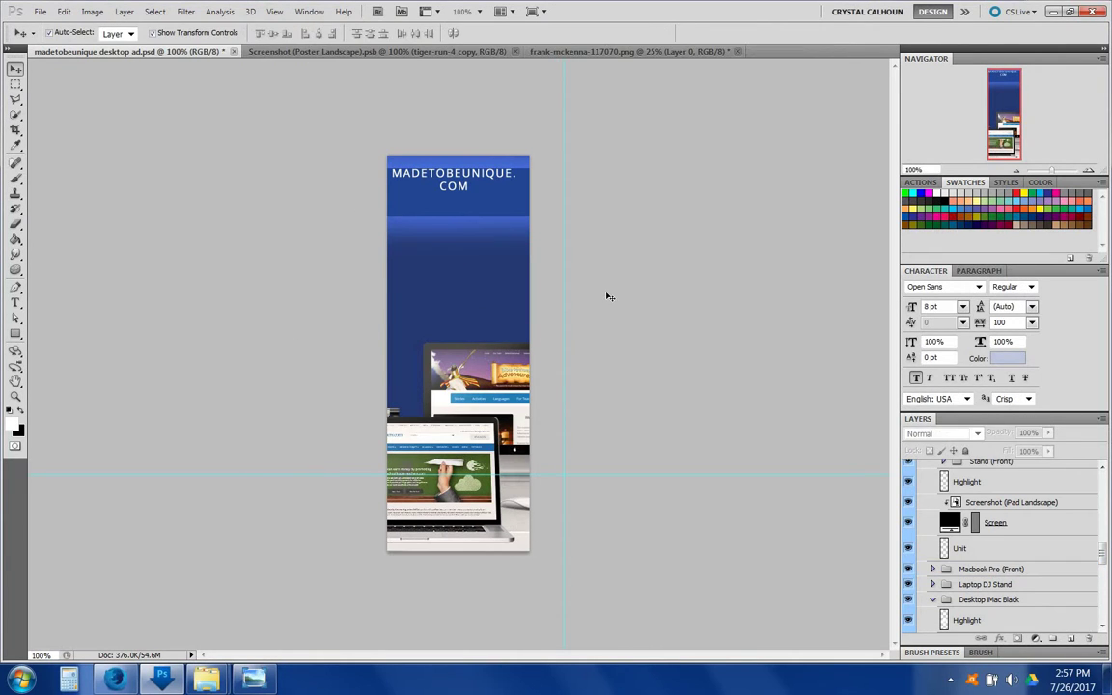